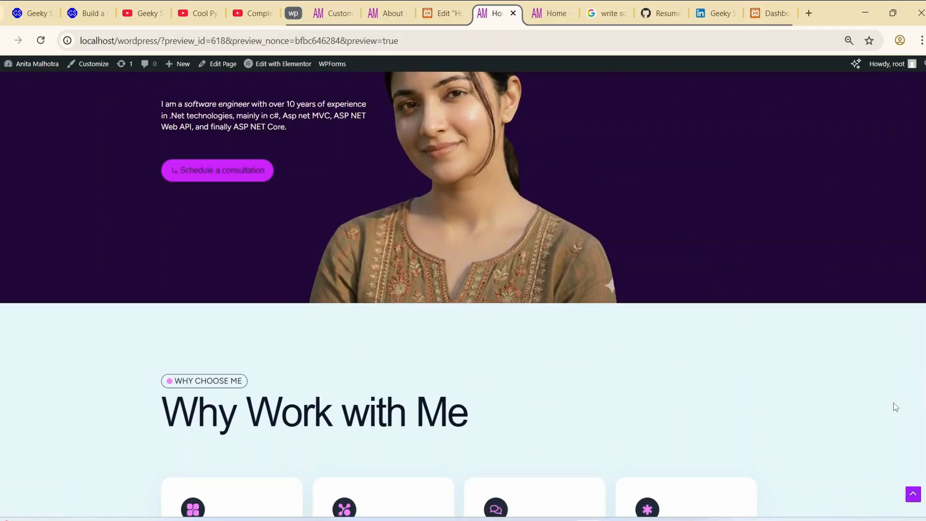
- Review the home page from the Why Work with Me section through My Creative Process, and play its embedded eCommerce video
scroll(893, 404, "down", 7)
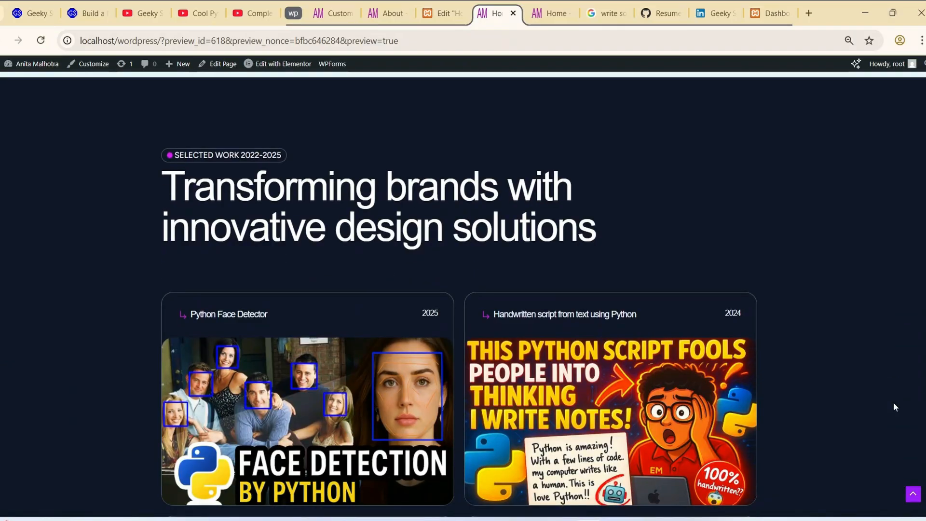
scroll(893, 402, "down", 3)
scroll(893, 407, "down", 8)
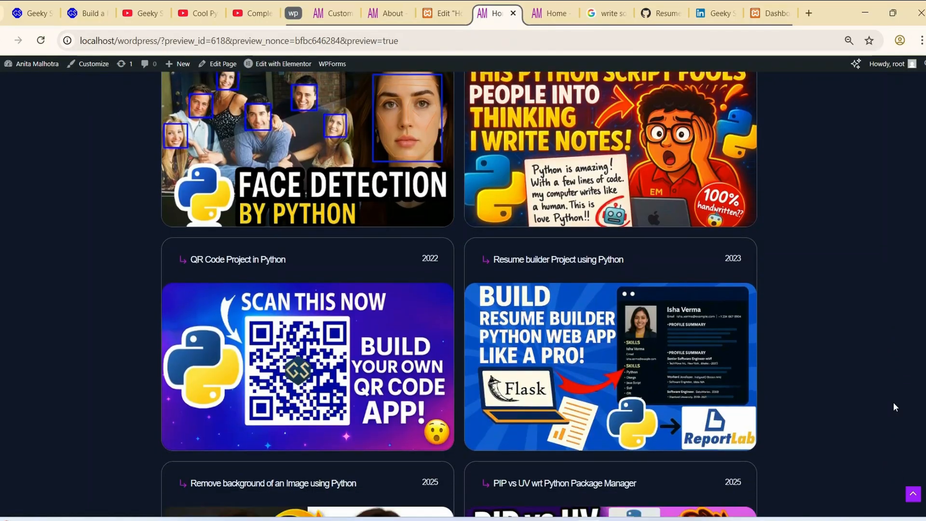
scroll(893, 402, "down", 8)
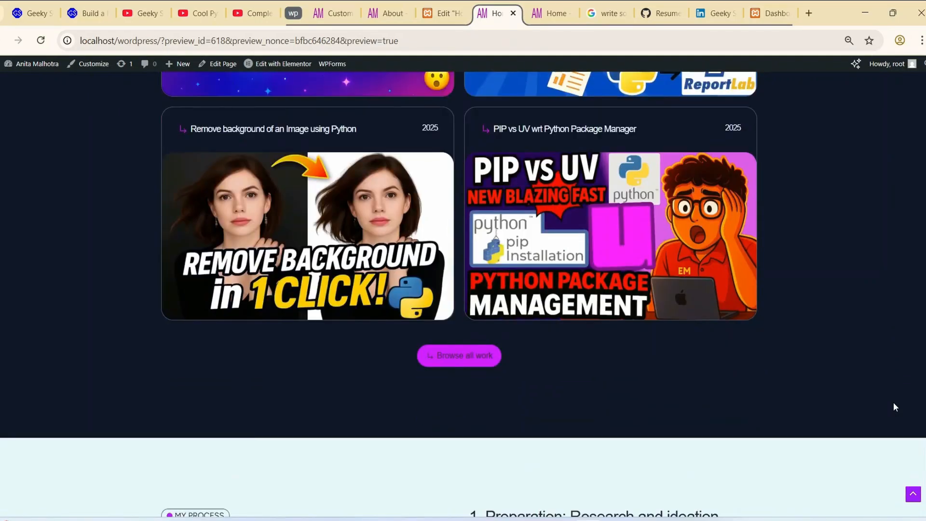
scroll(895, 407, "down", 3)
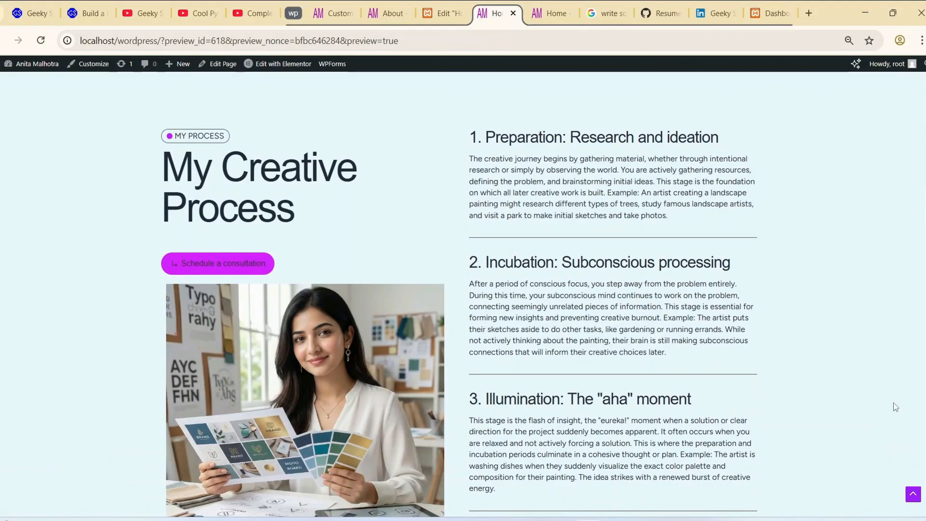
scroll(893, 402, "down", 7)
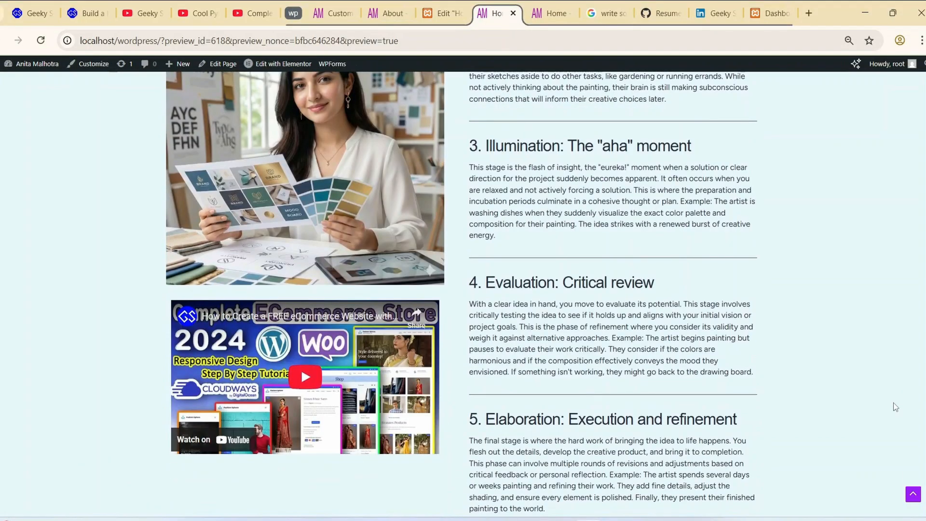
scroll(893, 403, "down", 2)
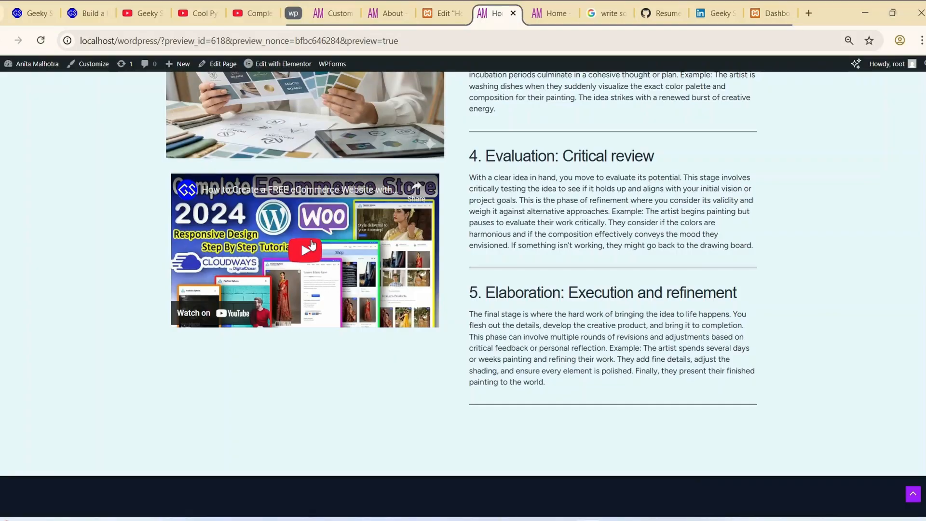
left_click(306, 251)
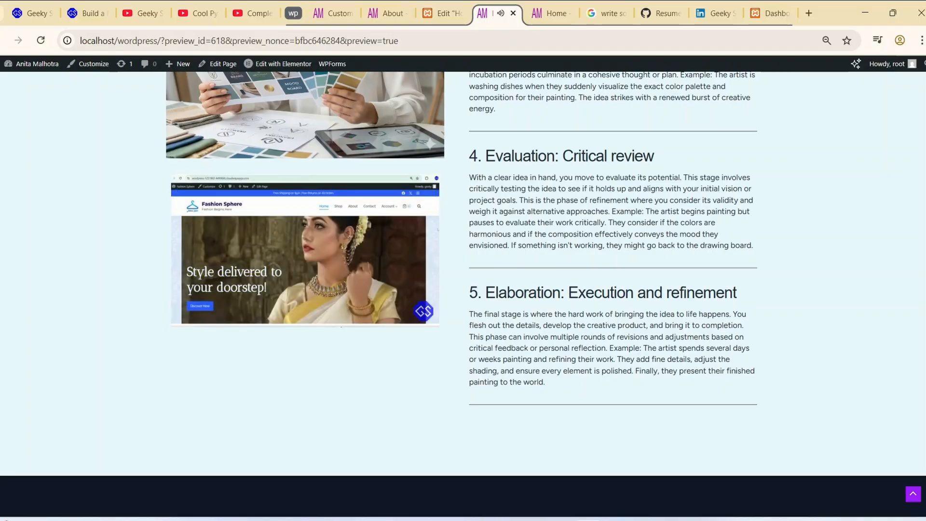
- Look through the home page's remaining sections: services offered, About Me, experience figures and success stories
scroll(423, 265, "down", 4)
scroll(423, 265, "down", 5)
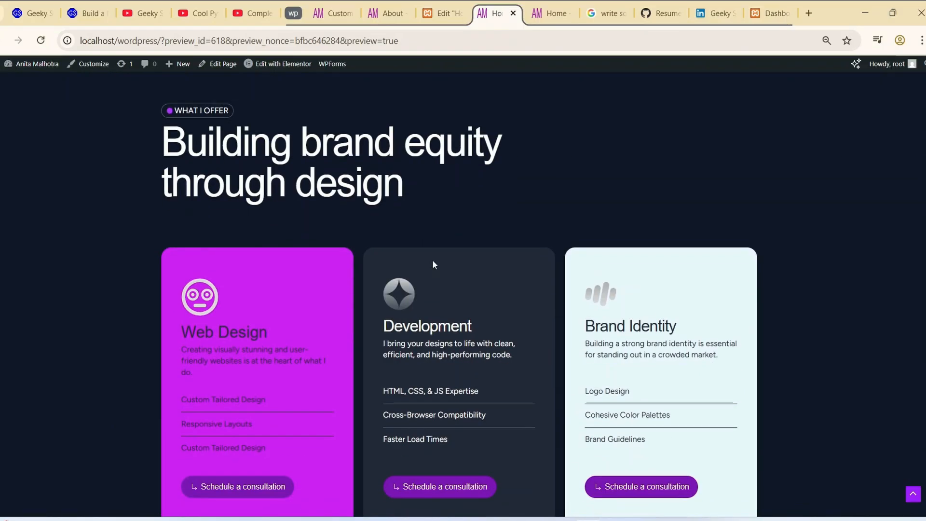
scroll(434, 265, "down", 8)
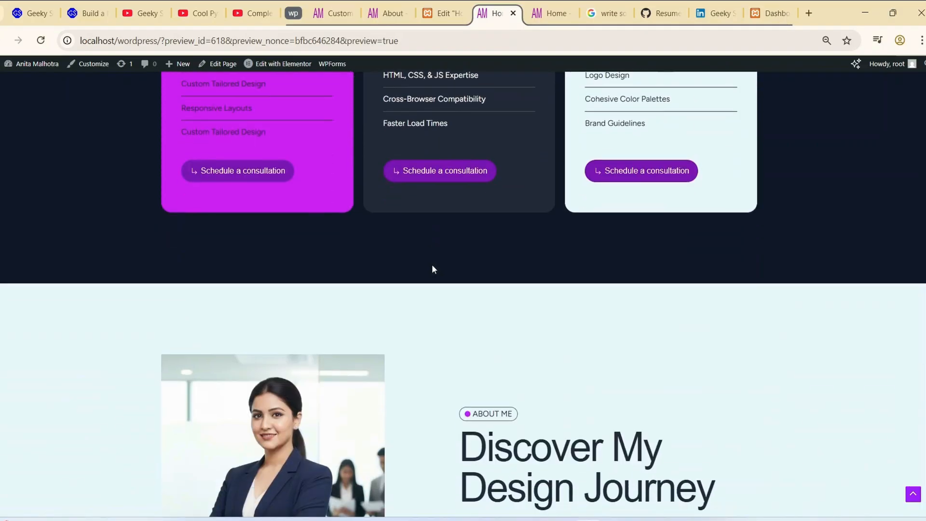
scroll(434, 270, "down", 3)
scroll(434, 269, "down", 1)
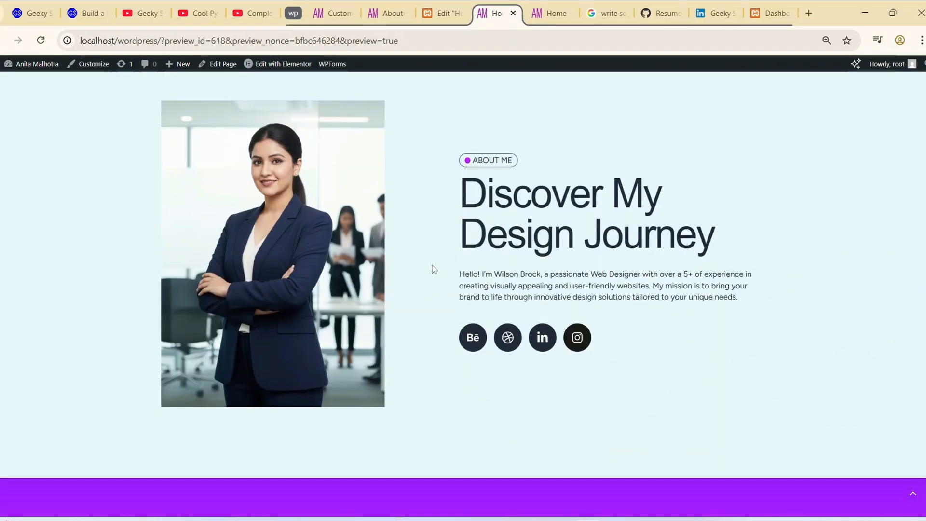
scroll(695, 367, "down", 9)
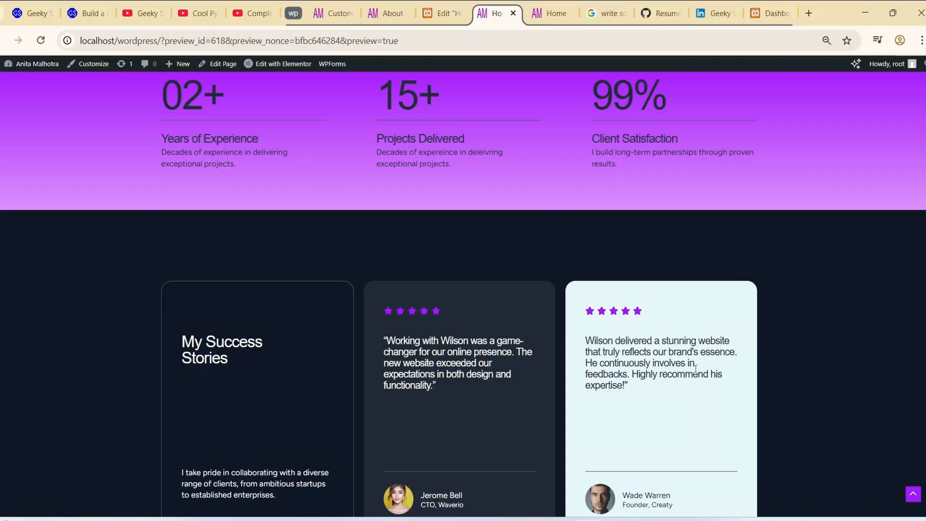
scroll(696, 369, "down", 9)
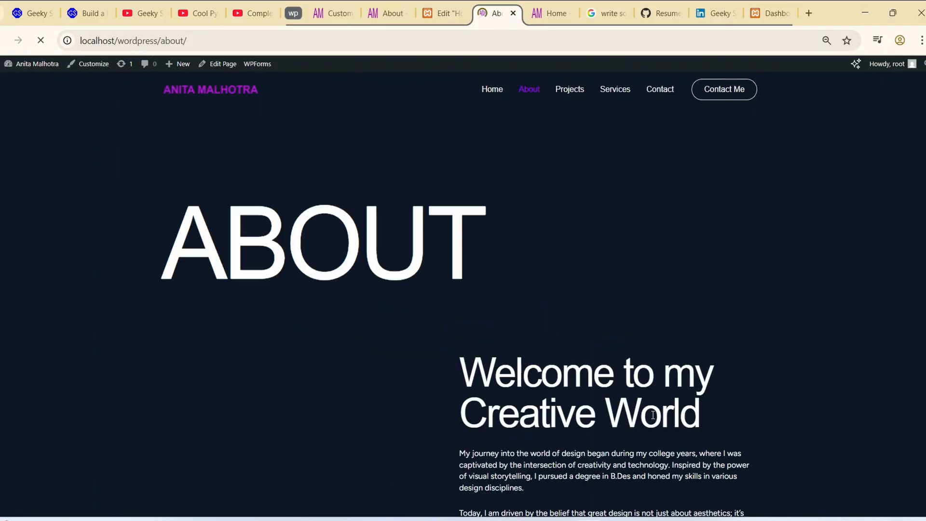
- Review the About page's welcome section and highlight the entries in its work experience list
scroll(653, 415, "down", 9)
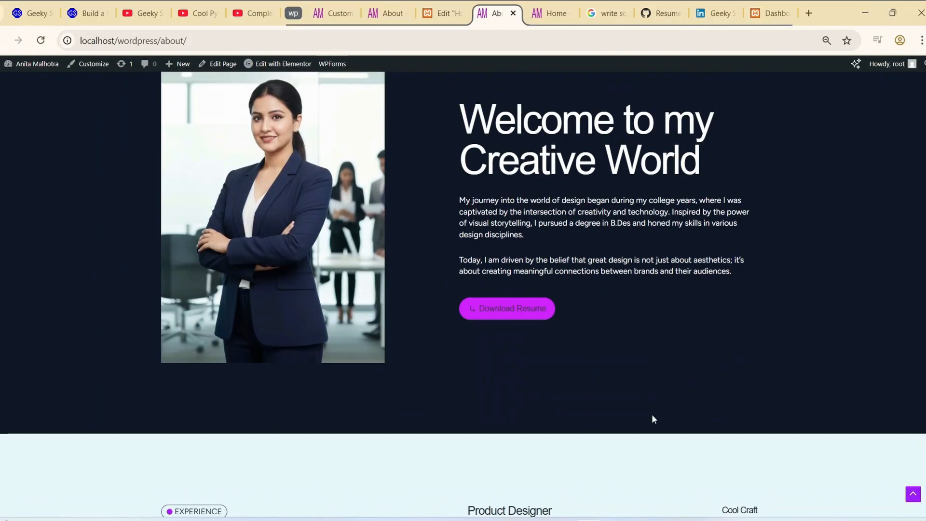
scroll(652, 415, "down", 3)
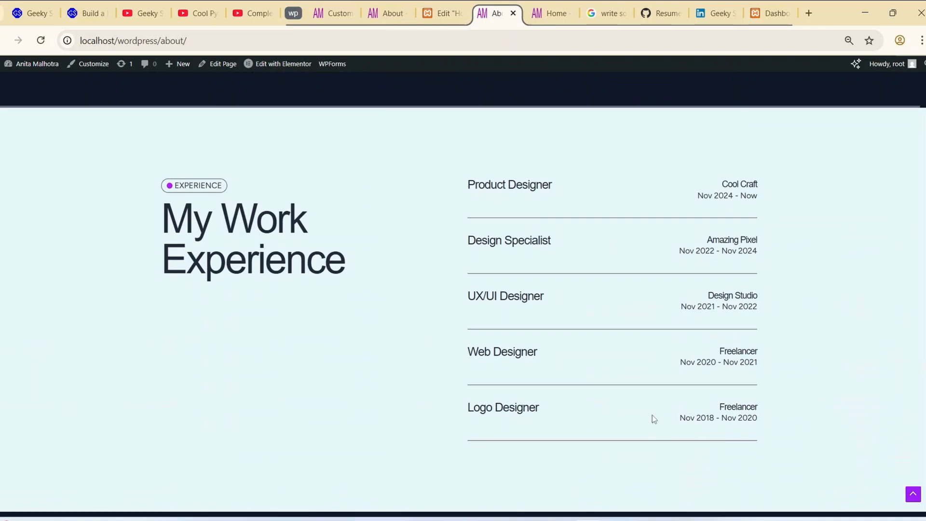
left_click_drag(468, 137, 783, 372)
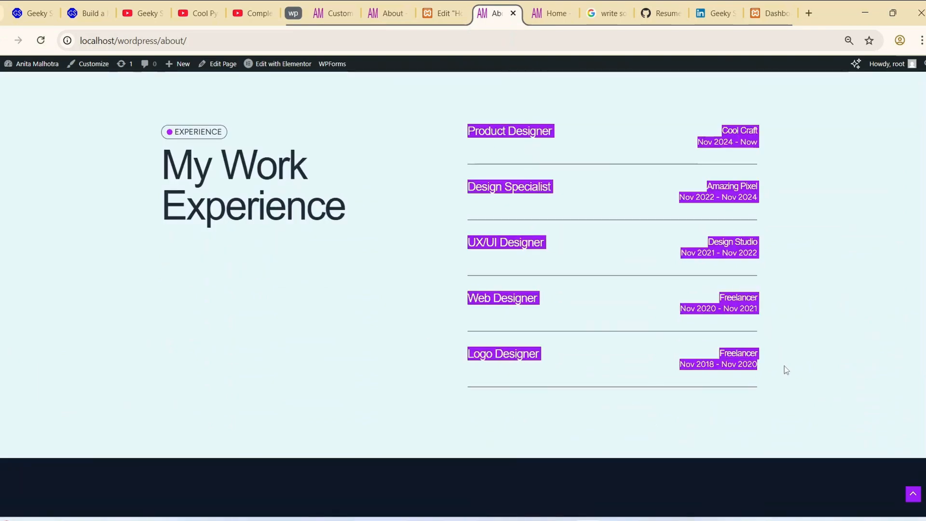
- Examine the About page's travel photo gallery and the My Design Philosophy section with its award cards
scroll(783, 371, "down", 5)
scroll(781, 371, "down", 3)
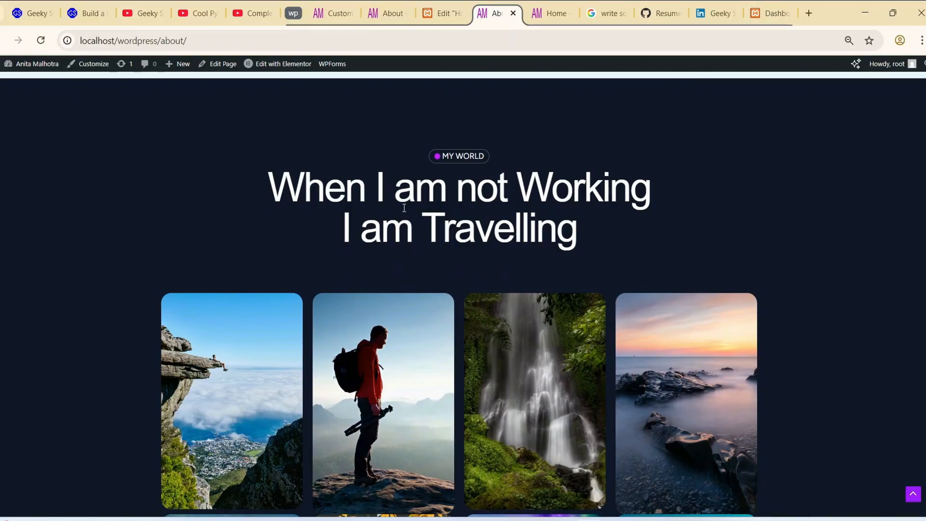
left_click_drag(404, 208, 756, 274)
left_click(759, 272)
scroll(759, 272, "down", 4)
scroll(499, 279, "down", 3)
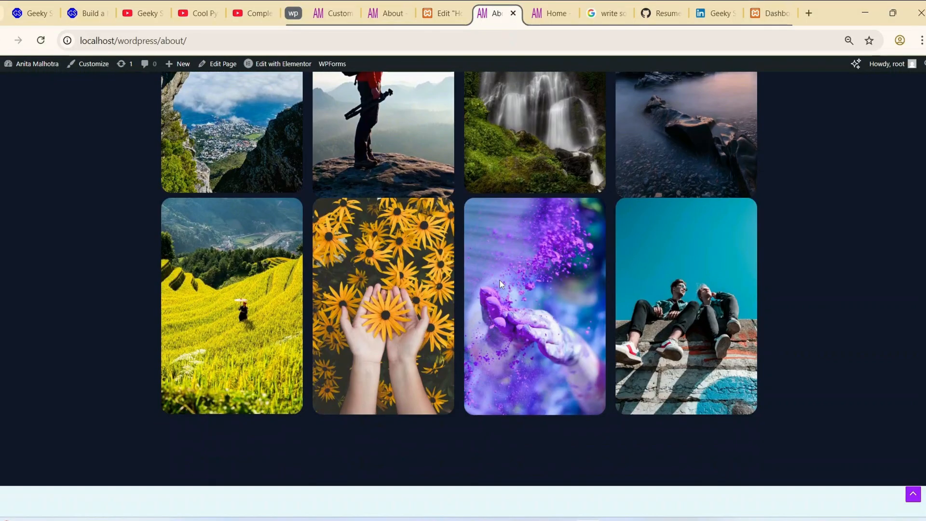
scroll(499, 281, "down", 3)
scroll(499, 292, "down", 7)
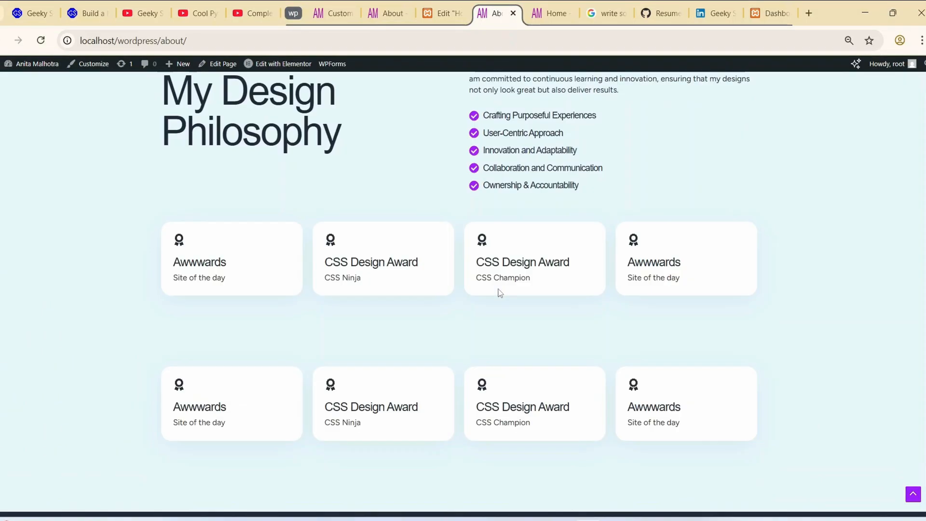
scroll(499, 292, "down", 7)
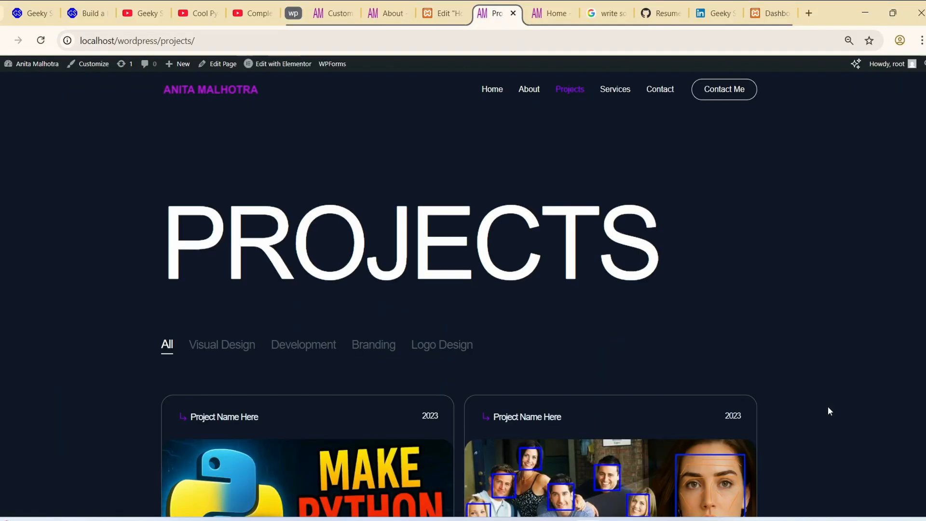
- Expand the collapsed questions in the Projects page's FAQ one after another, down to the one about platforms
scroll(828, 408, "down", 9)
scroll(828, 411, "down", 12)
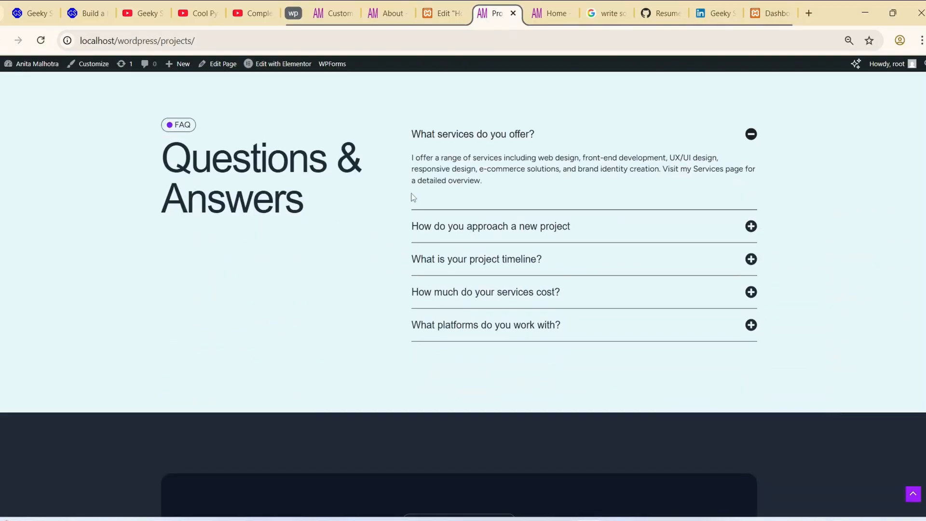
left_click(550, 226)
left_click(661, 251)
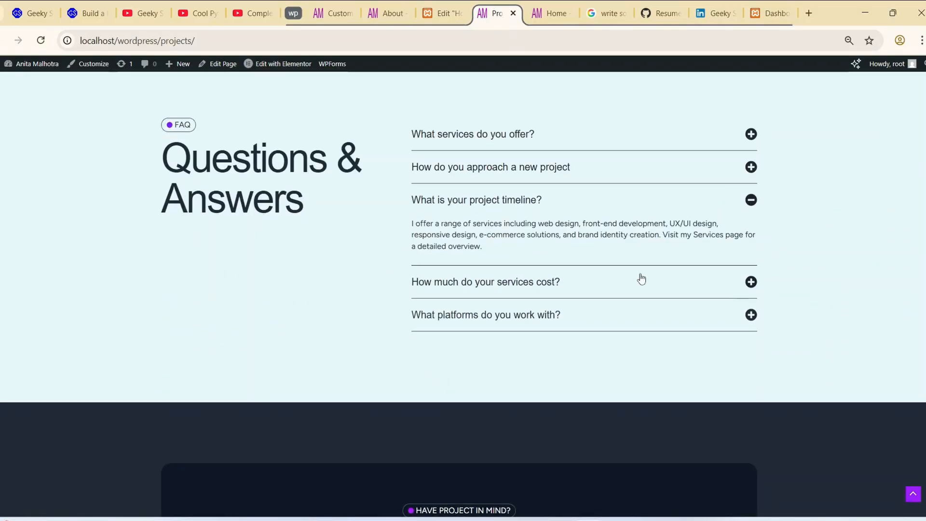
left_click(615, 286)
left_click(614, 311)
scroll(621, 309, "down", 4)
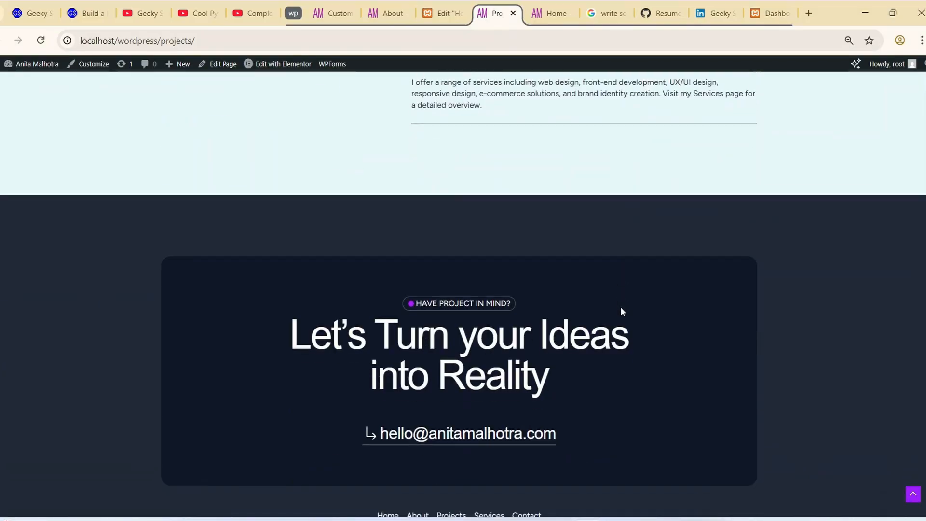
- Try the Visual Design, Development and Branding filters on the Projects page's gallery and return it to All
scroll(621, 312, "up", 20)
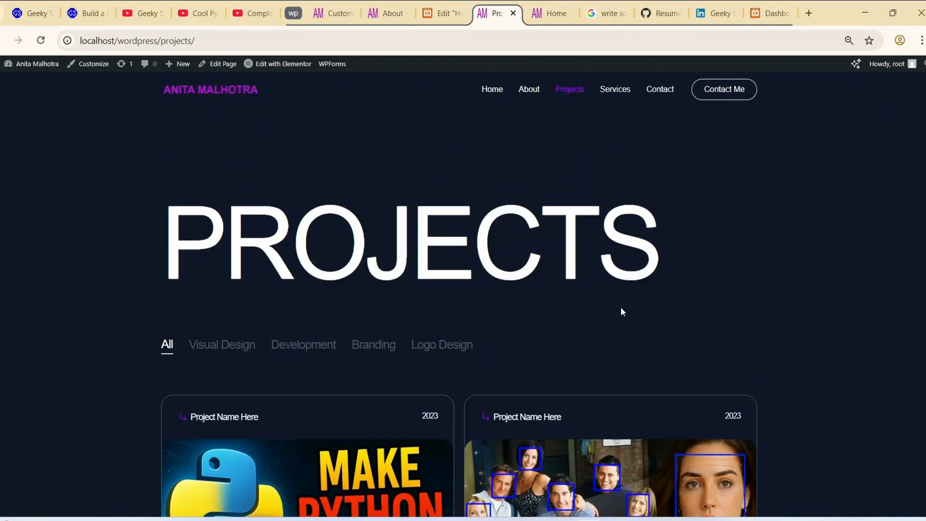
left_click(224, 346)
scroll(327, 238, "down", 2)
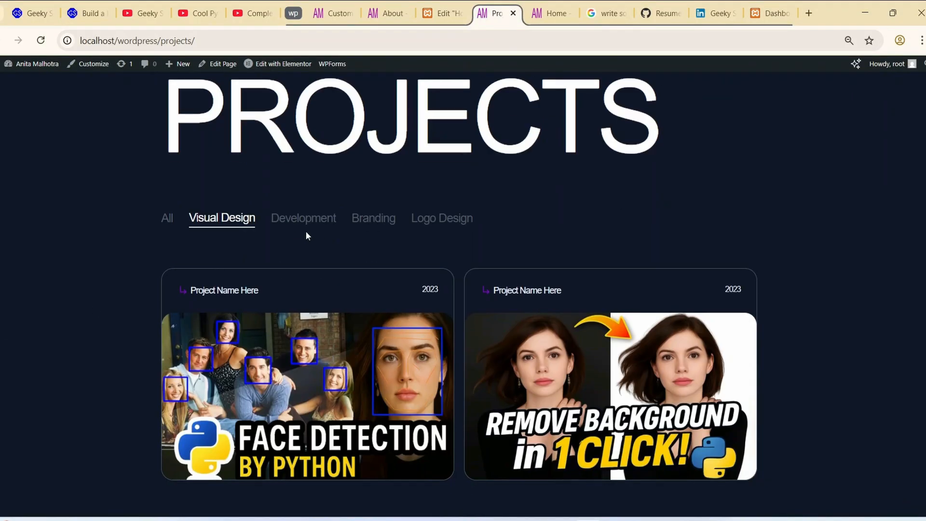
left_click(299, 219)
left_click(374, 221)
left_click(323, 221)
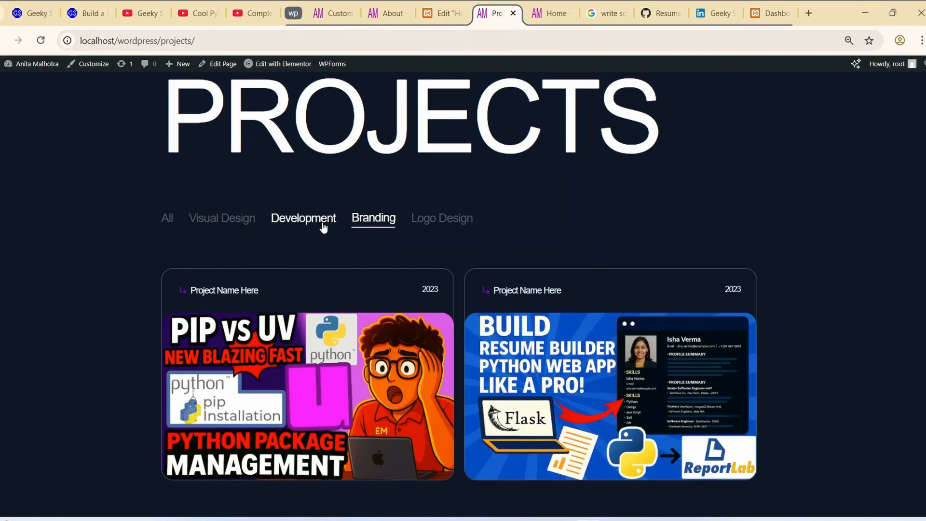
left_click(215, 223)
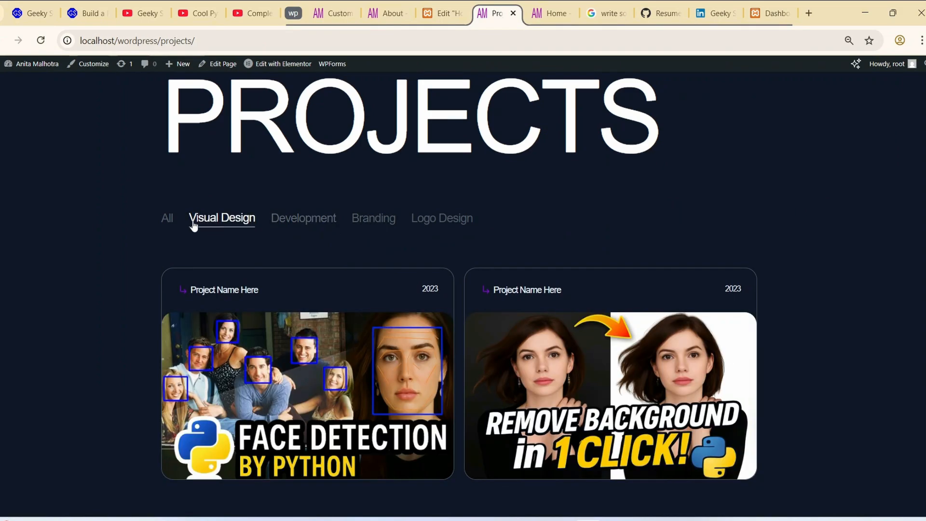
left_click(163, 219)
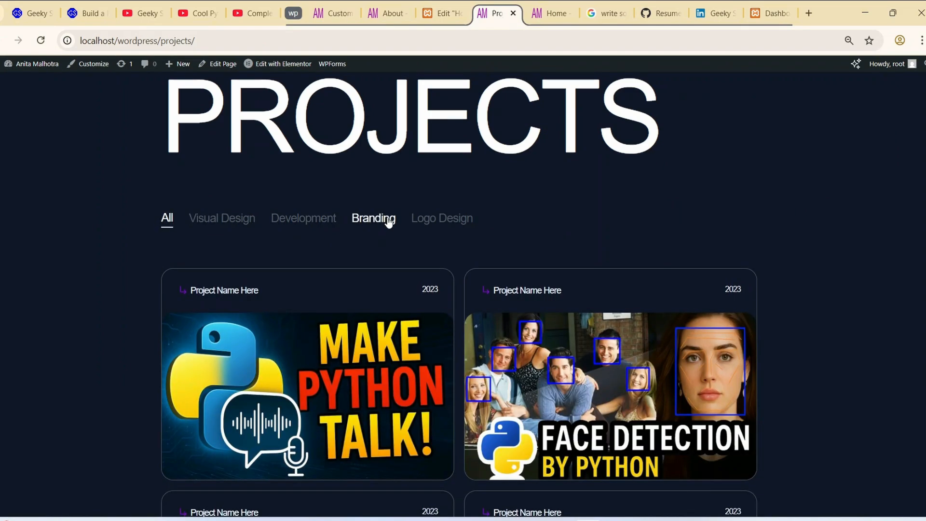
- Open the Services page and review its Web Design, Development and Brand Identity offers
key("ctrl+r")
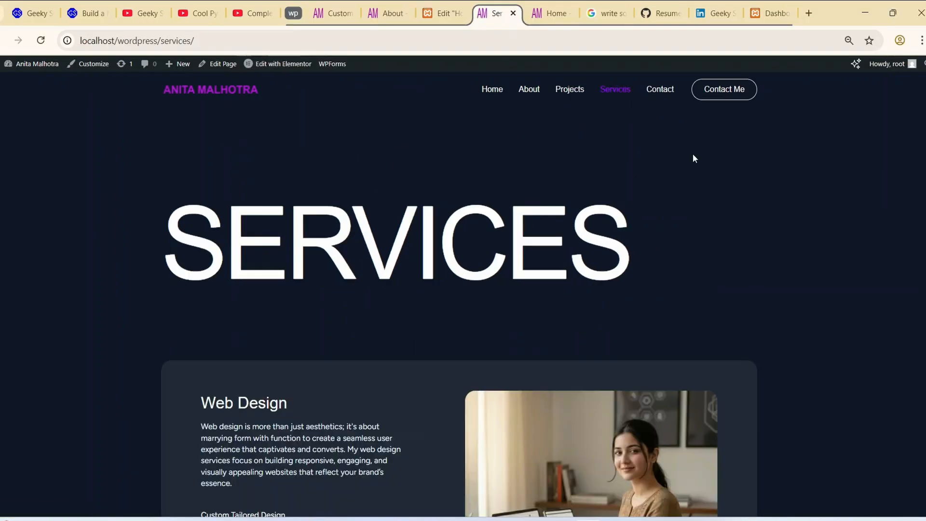
scroll(693, 153, "down", 3)
scroll(724, 178, "down", 3)
left_click_drag(205, 153, 407, 286)
left_click(391, 347)
scroll(389, 347, "down", 8)
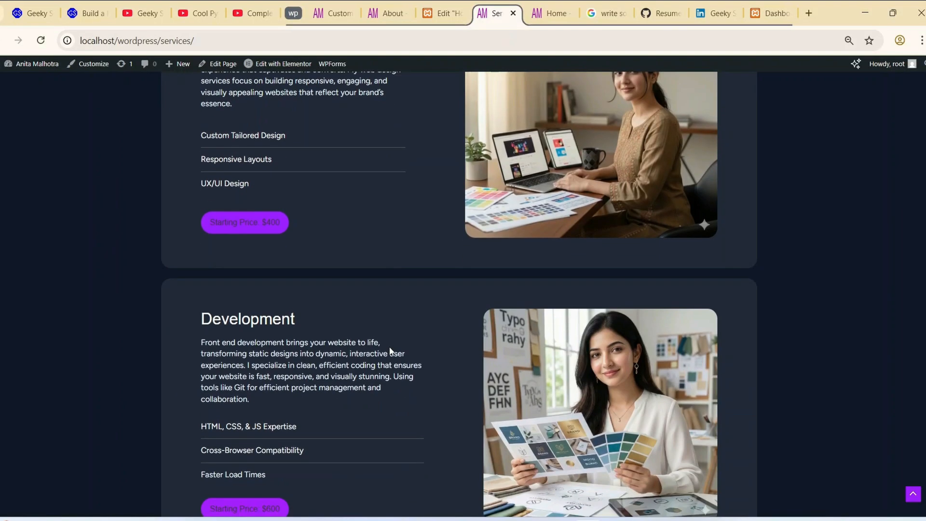
scroll(337, 300, "down", 7)
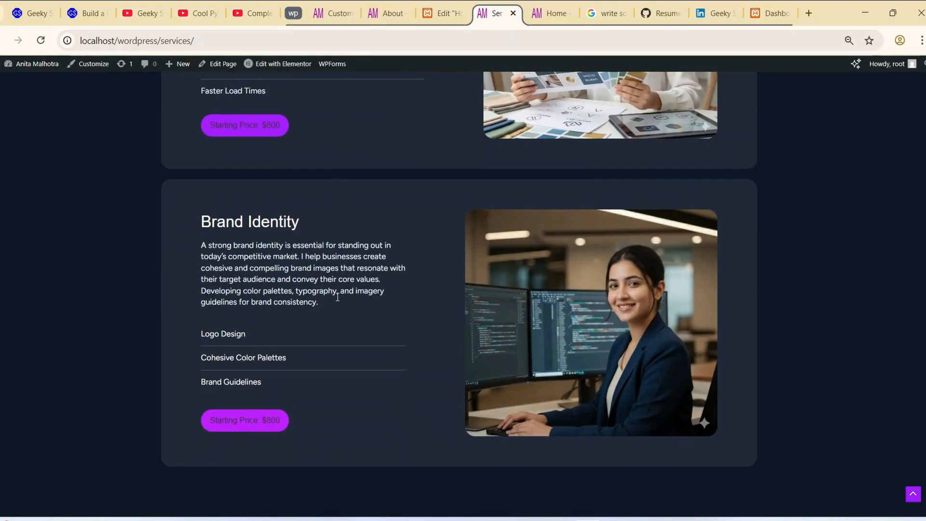
- Play the embedded Python face detection video near the end of the Services page
scroll(337, 301, "down", 6)
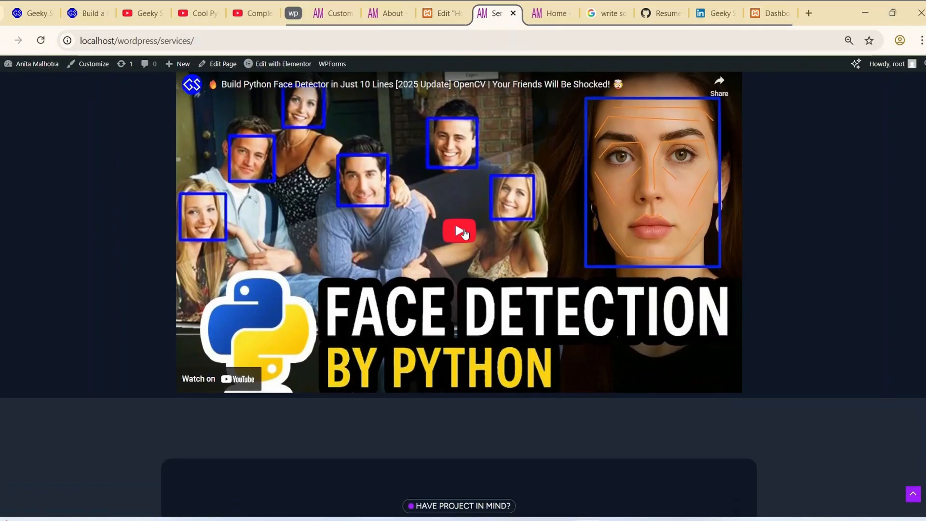
left_click(463, 234)
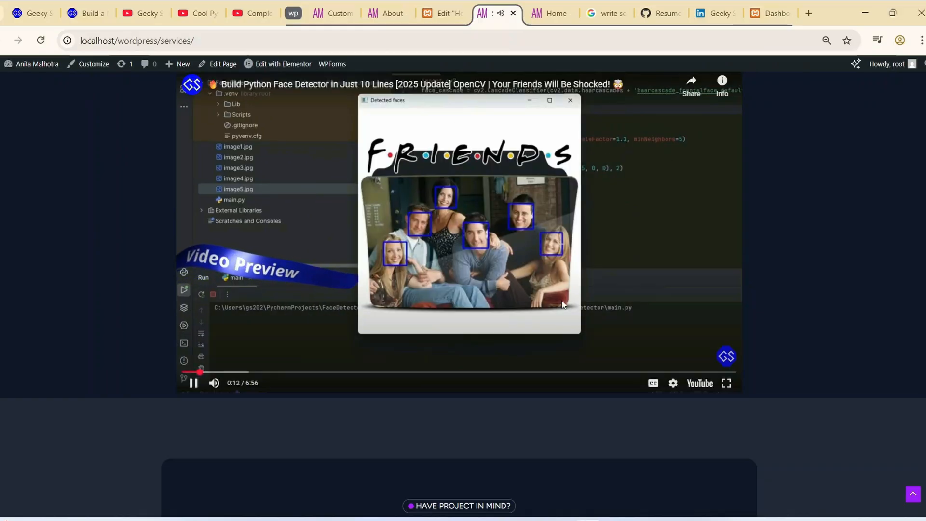
scroll(562, 304, "down", 4)
- Open the Contact page and look over its contact form and the Email Me and Find Me cards
scroll(560, 301, "up", 20)
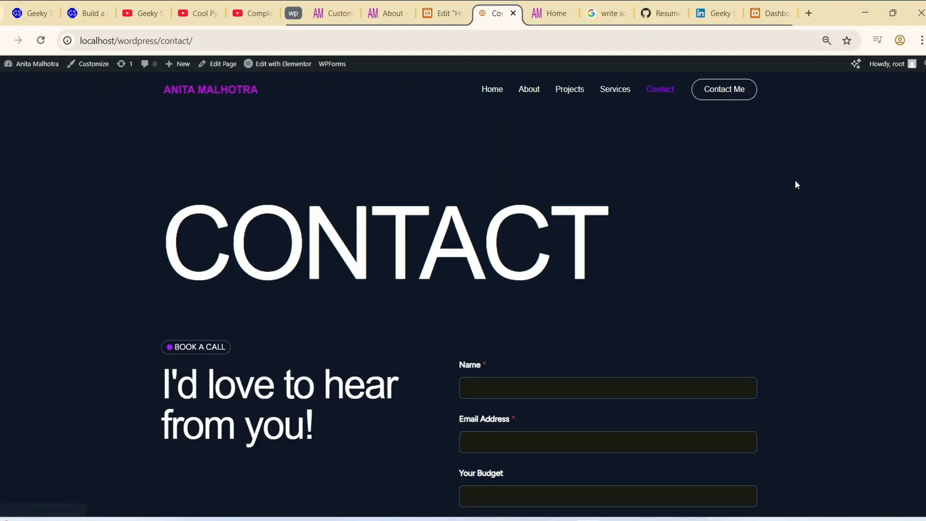
scroll(794, 185, "down", 9)
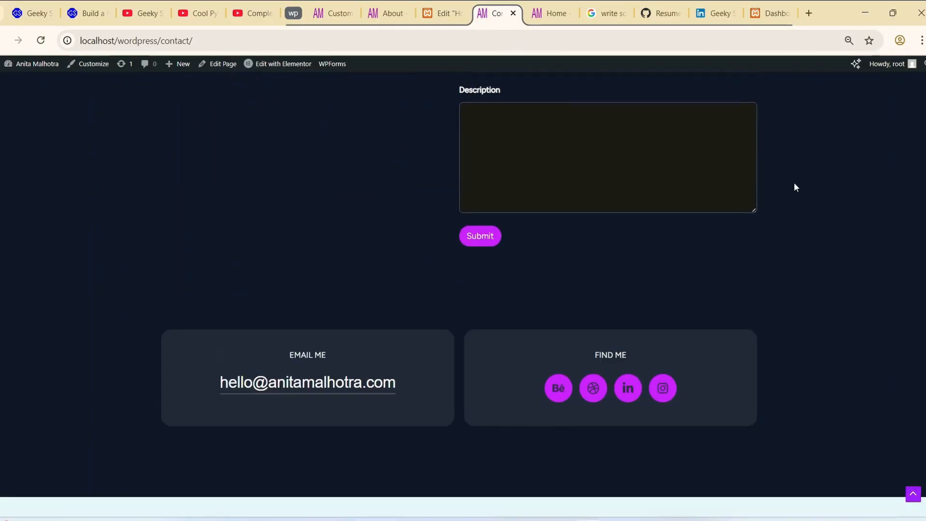
- Look over the Contact page's frequently asked questions and its Let's Turn your Ideas into Reality section
scroll(796, 187, "down", 12)
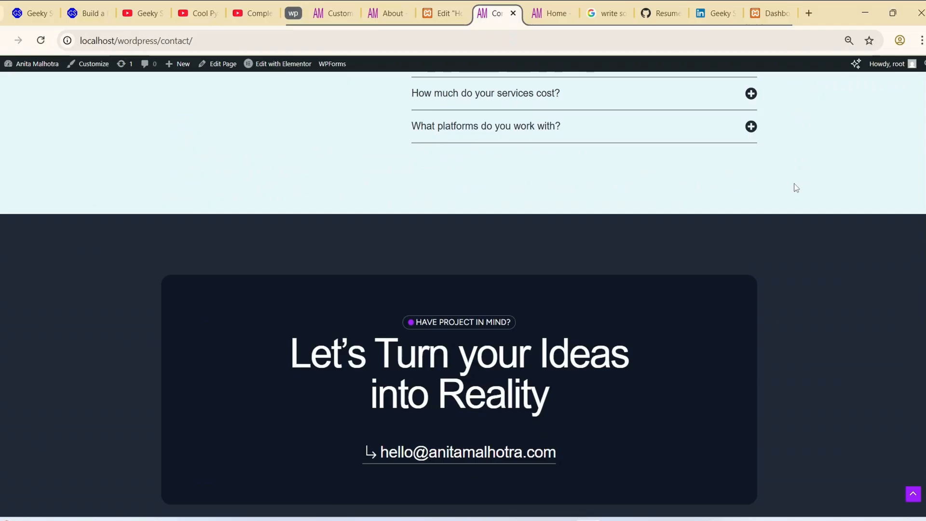
scroll(796, 188, "up", 20)
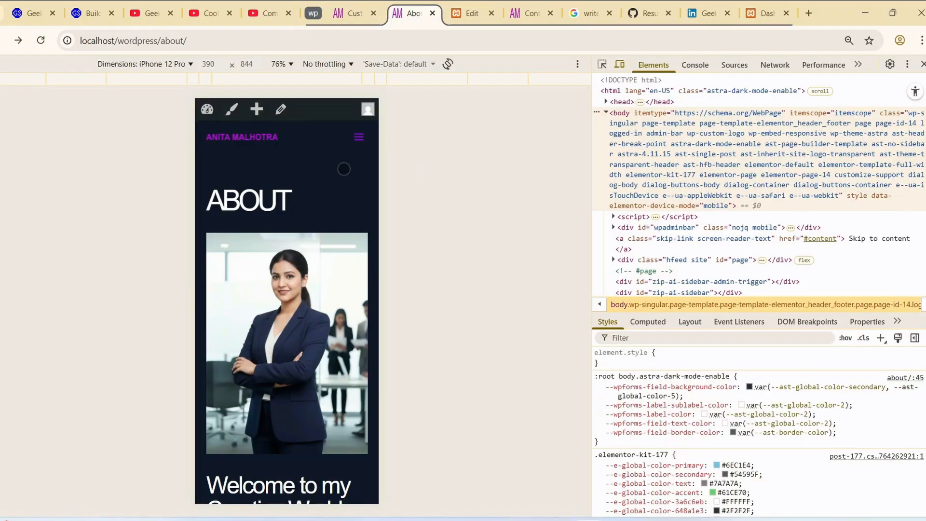
scroll(340, 174, "down", 5)
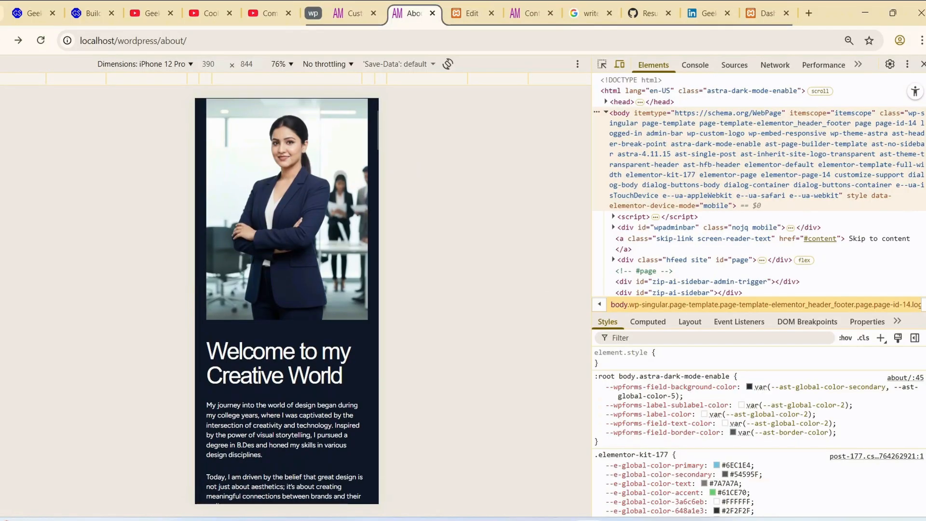
- Review the About page in the iPhone 12 Pro preview, from the introduction through experience, gallery and awards, and return to its start
scroll(340, 174, "down", 10)
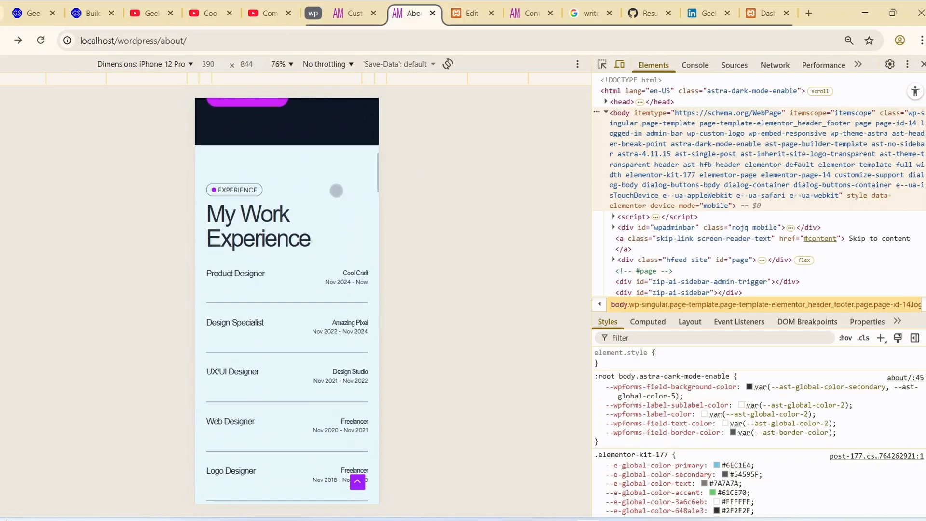
scroll(336, 192, "down", 10)
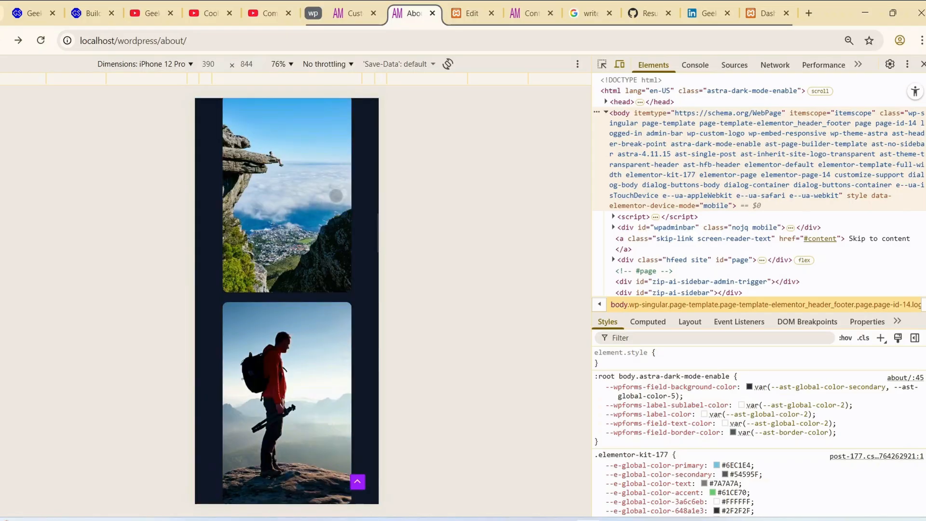
scroll(336, 199, "down", 12)
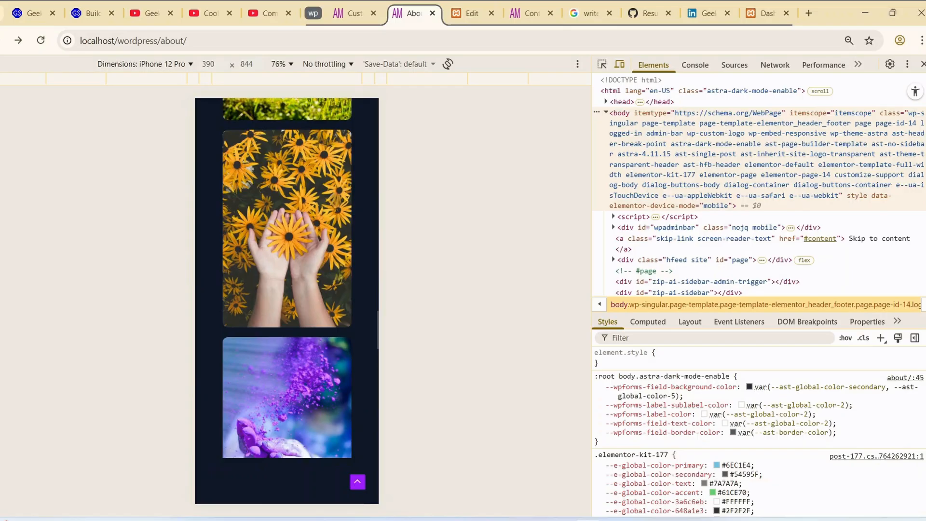
scroll(336, 199, "down", 12)
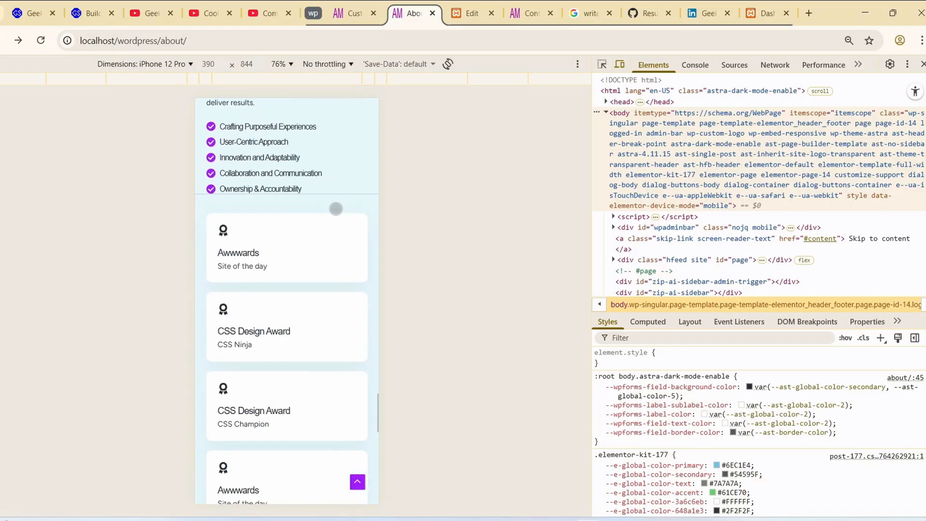
scroll(333, 472, "down", 5)
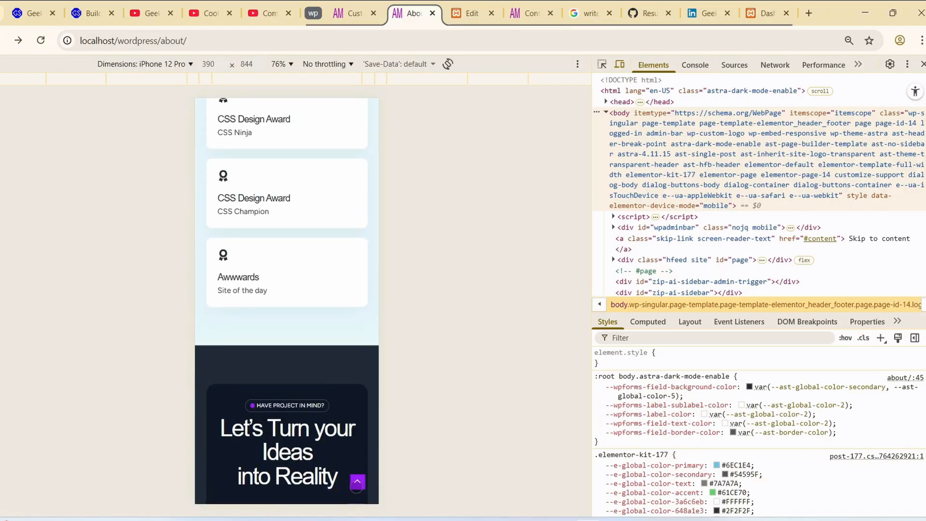
left_click(358, 483)
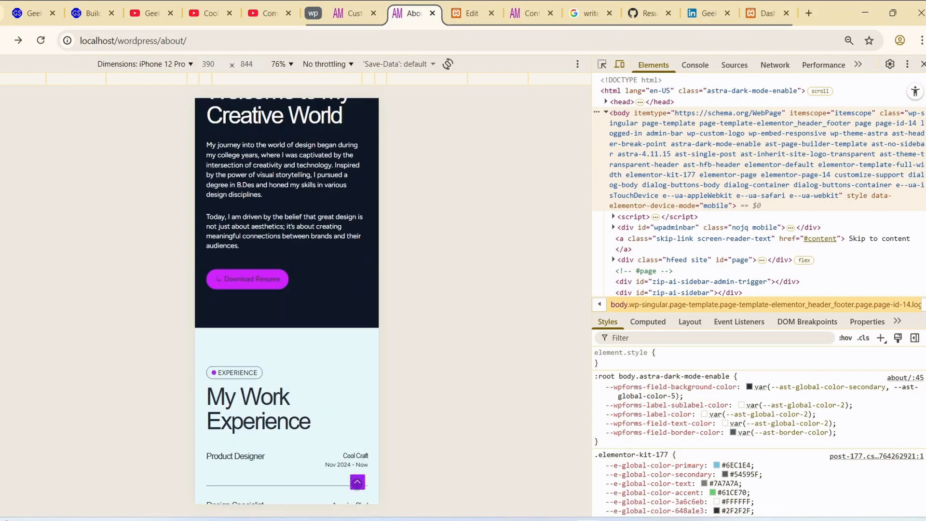
- Open the Projects page in the iPhone 12 Pro preview and look over its stacked project cards
left_click(359, 138)
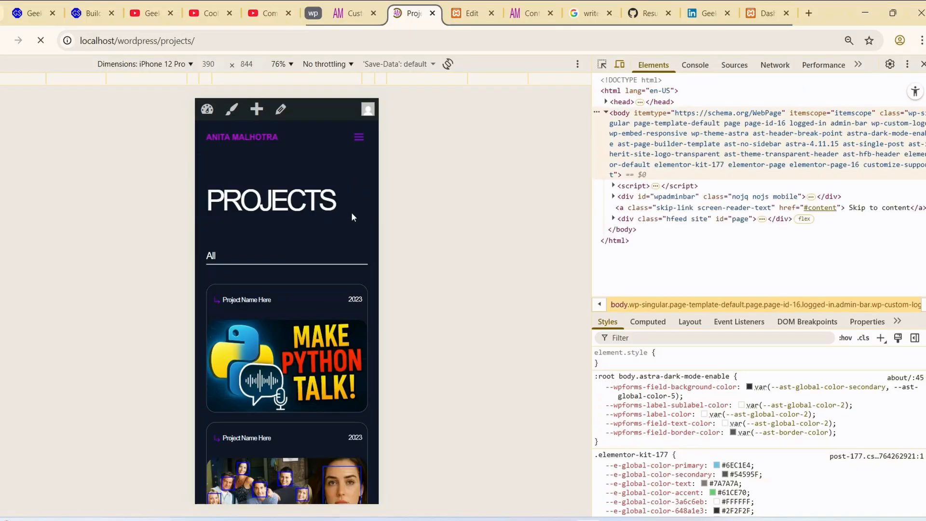
scroll(352, 217, "down", 8)
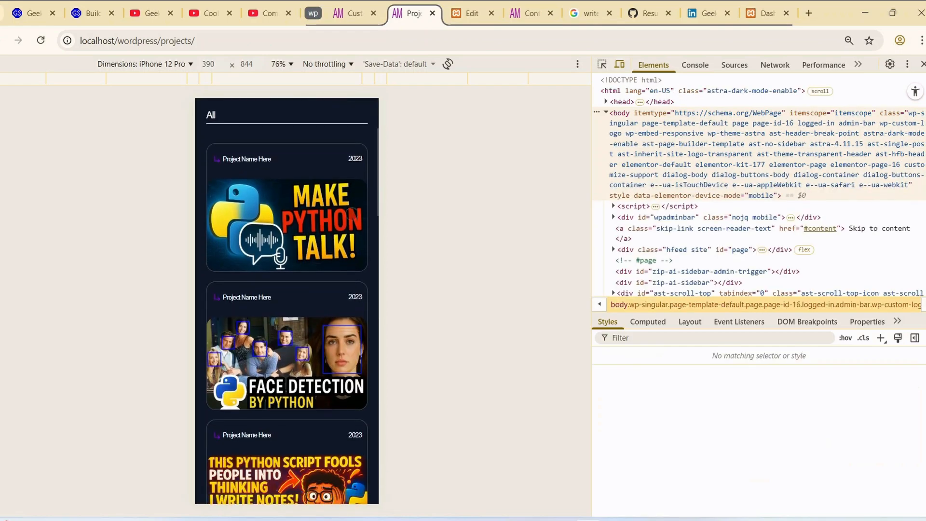
scroll(351, 213, "down", 15)
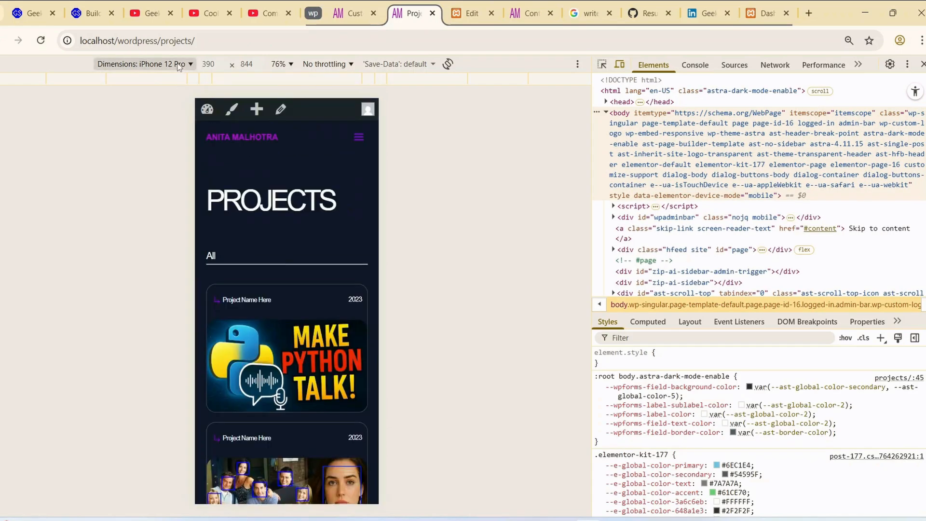
- Switch the preview device to Surface Duo and review the Web Design, Development and Brand Identity cards on the Services page
left_click(179, 64)
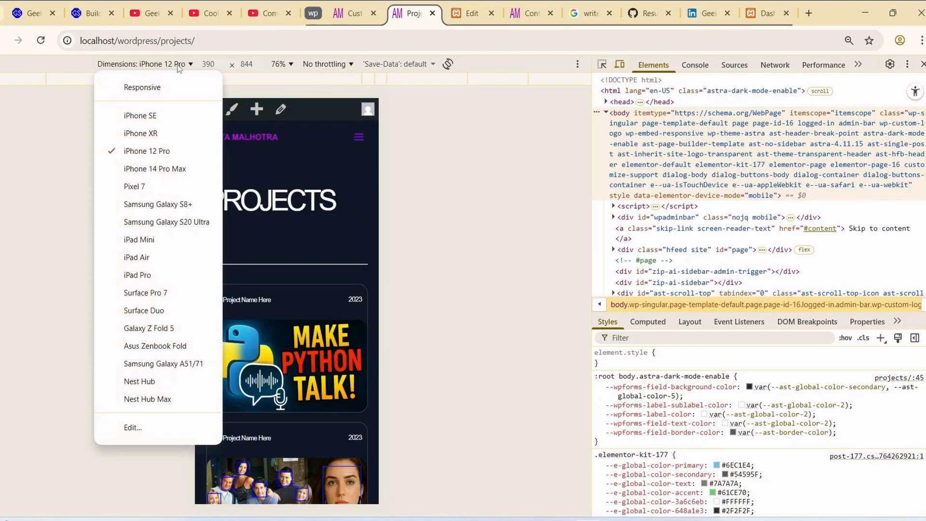
left_click(154, 116)
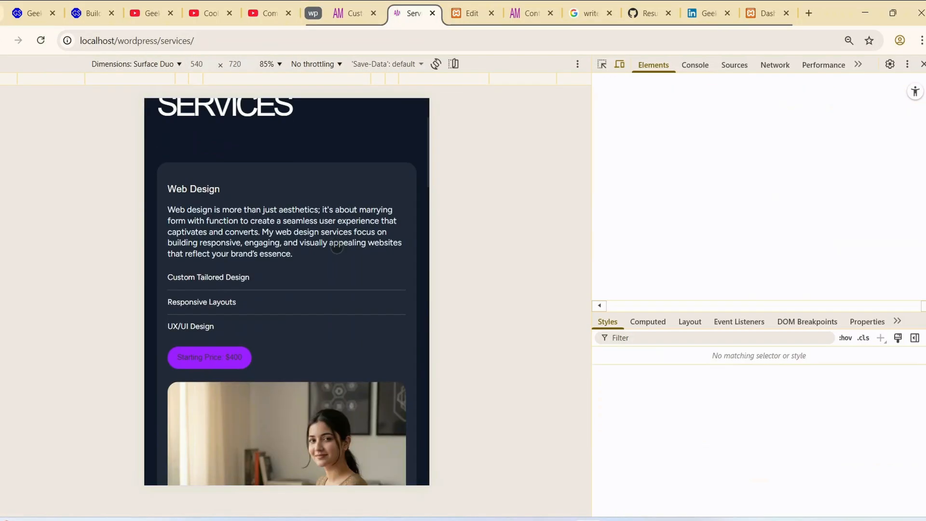
scroll(336, 247, "down", 7)
scroll(340, 254, "down", 8)
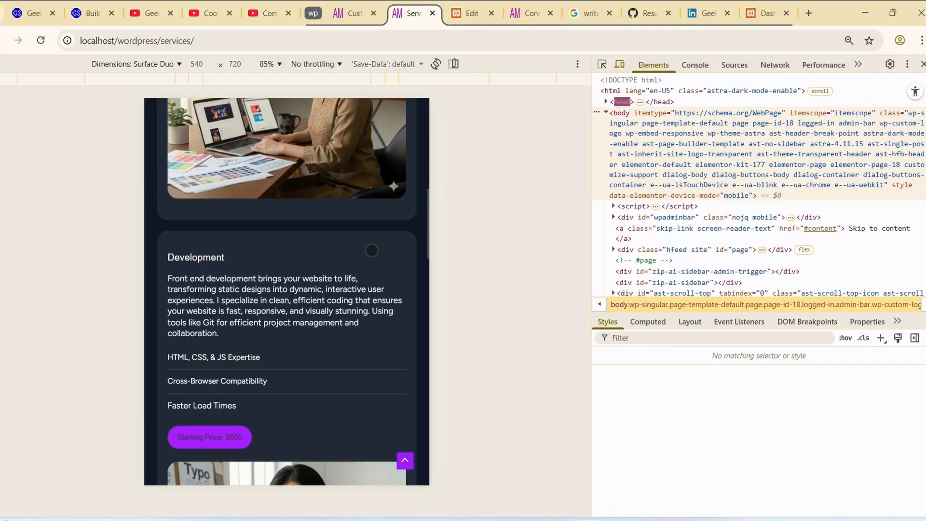
scroll(371, 254, "down", 8)
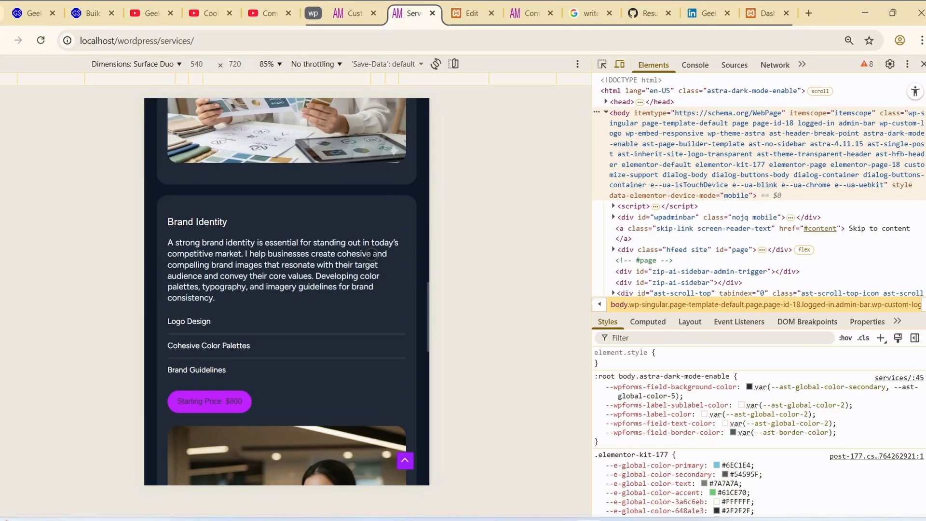
scroll(371, 260, "up", 20)
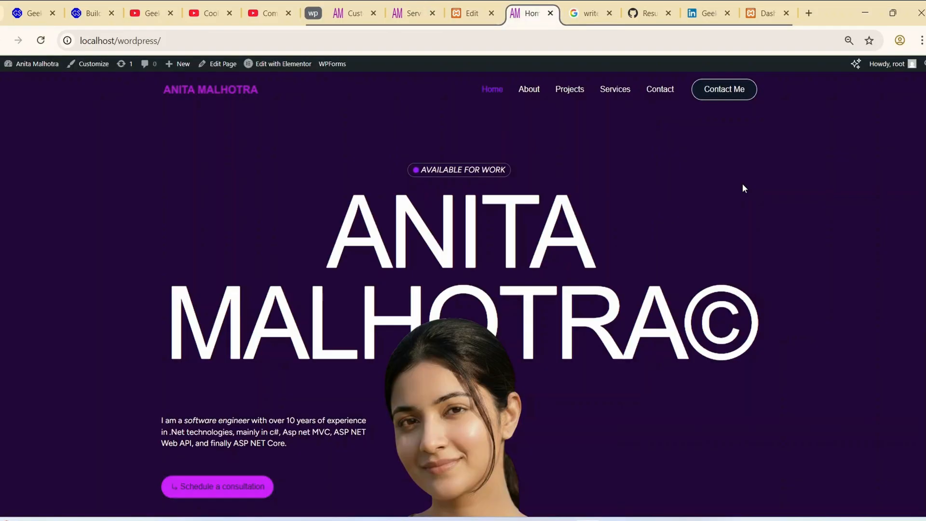
scroll(743, 184, "down", 6)
scroll(743, 186, "down", 10)
scroll(742, 190, "down", 9)
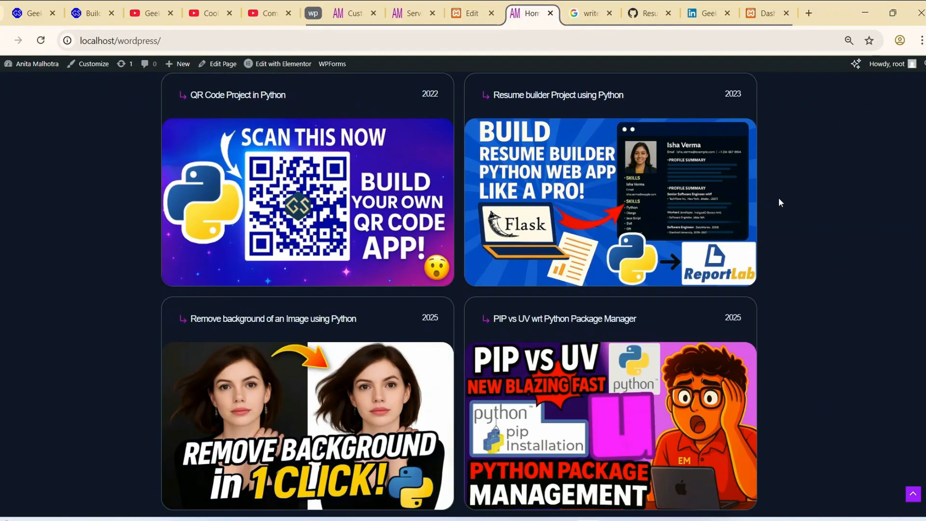
- Review the desktop Home page's process, services, about and project inquiry sections, and return to its start
scroll(778, 203, "down", 15)
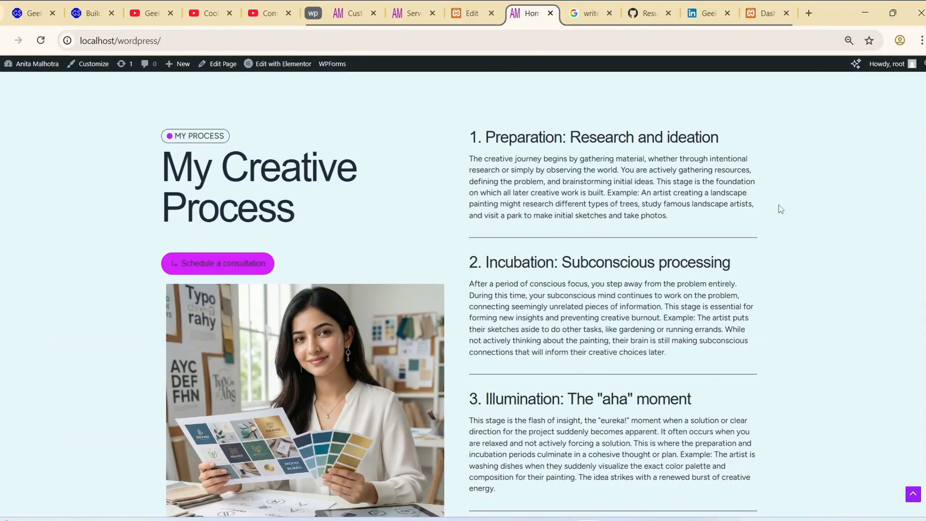
scroll(781, 217, "down", 12)
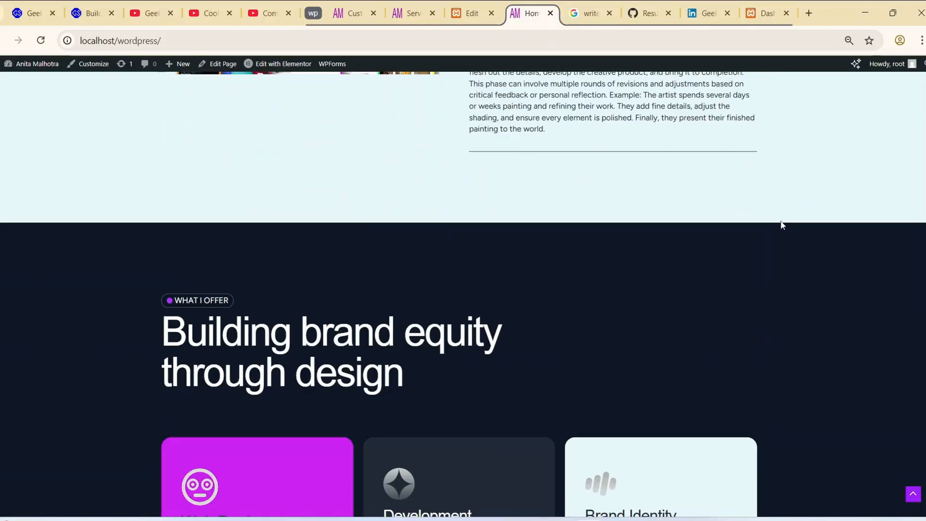
scroll(780, 224, "down", 12)
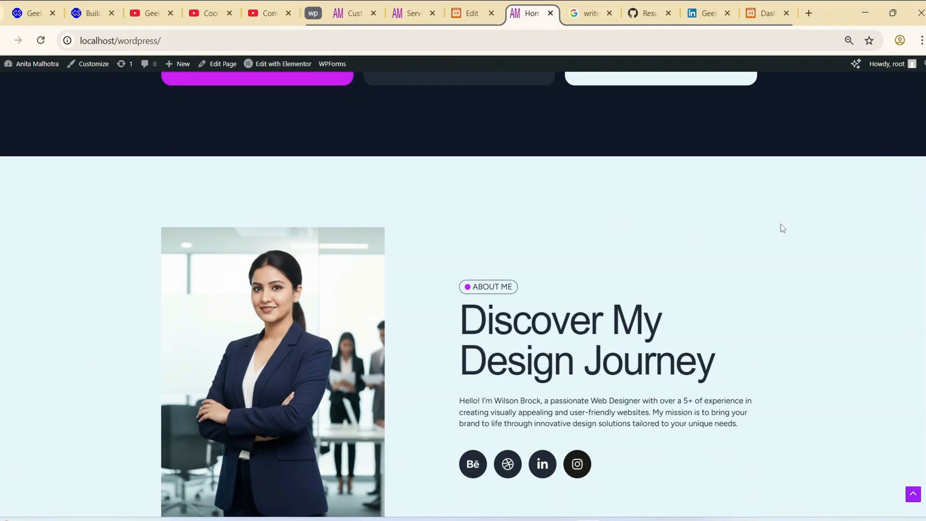
scroll(781, 226, "down", 14)
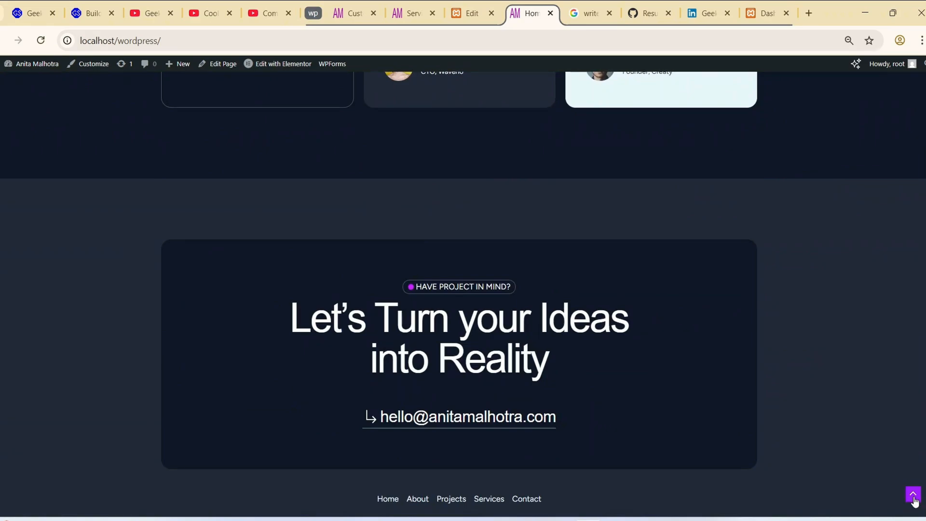
left_click(914, 497)
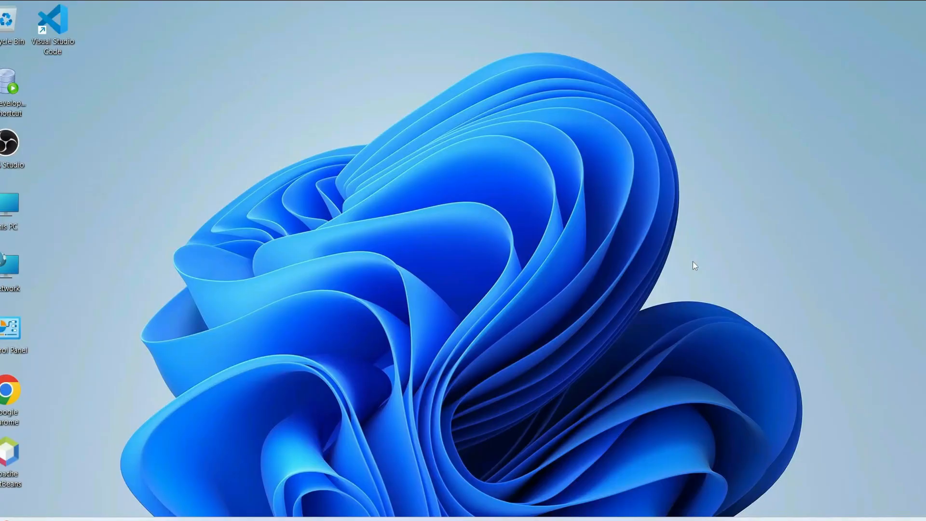
- Open Chrome, search the web for "xampp download" and open the Apache Friends Download XAMPP page
left_click(589, 520)
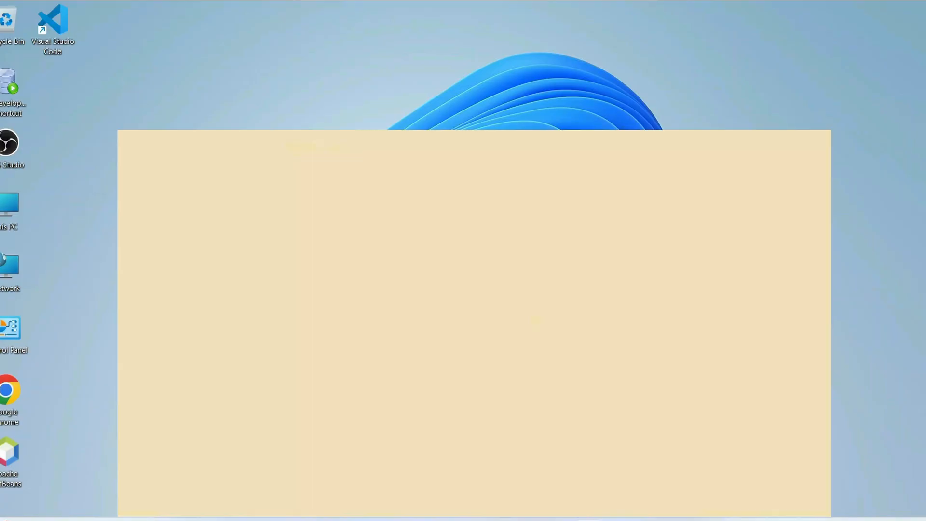
left_click(367, 36)
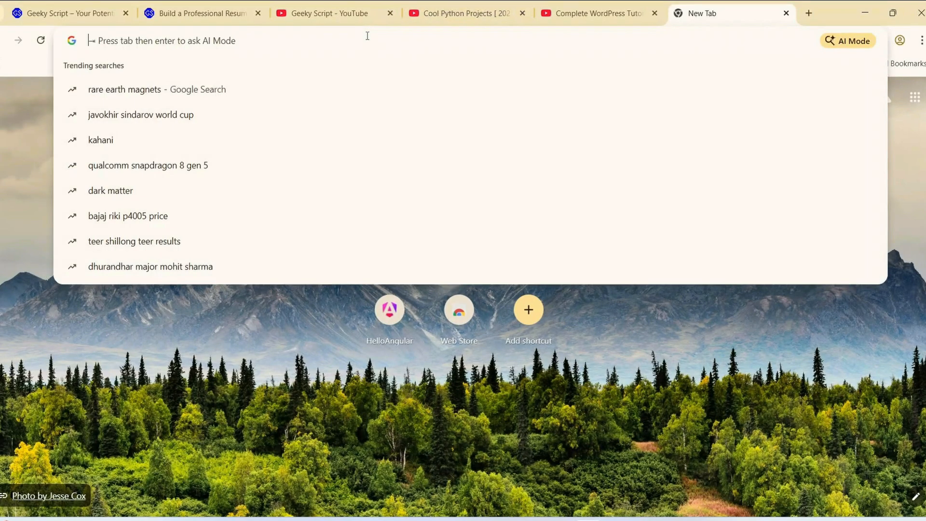
type("xamp")
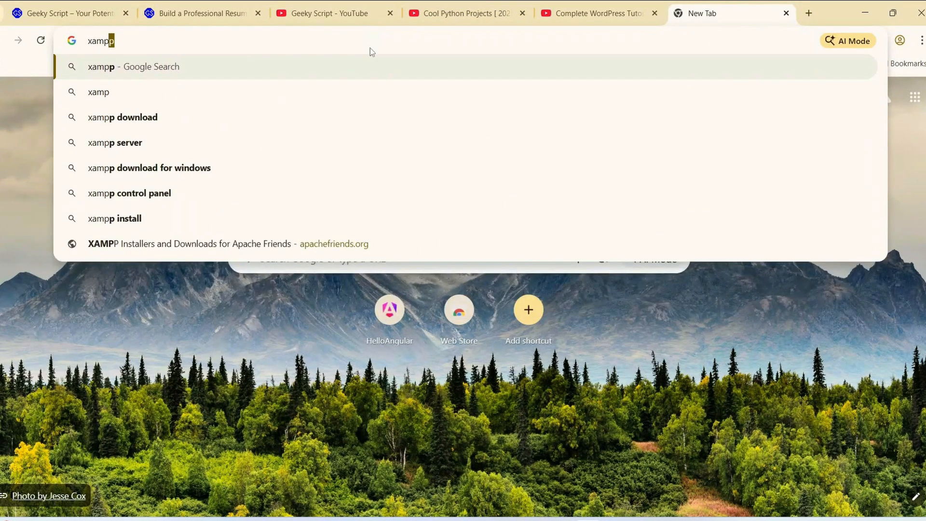
left_click(145, 117)
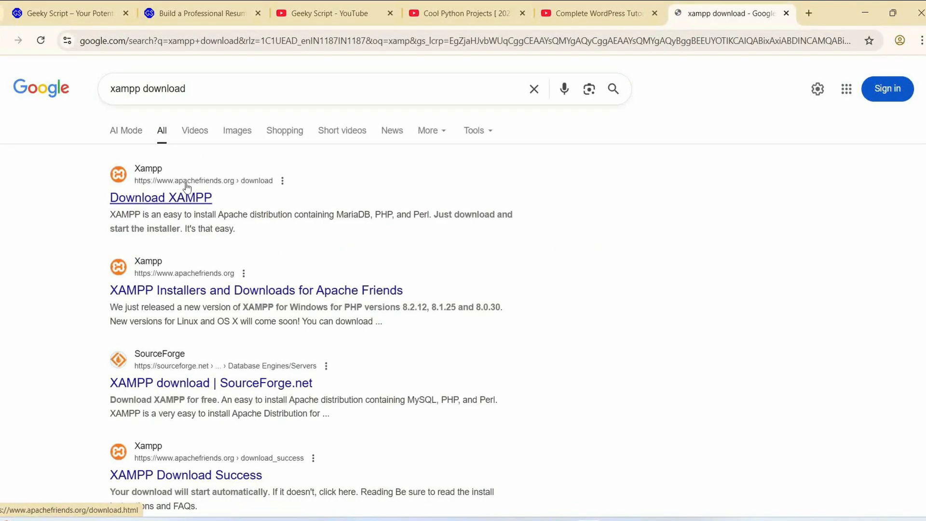
left_click(194, 199)
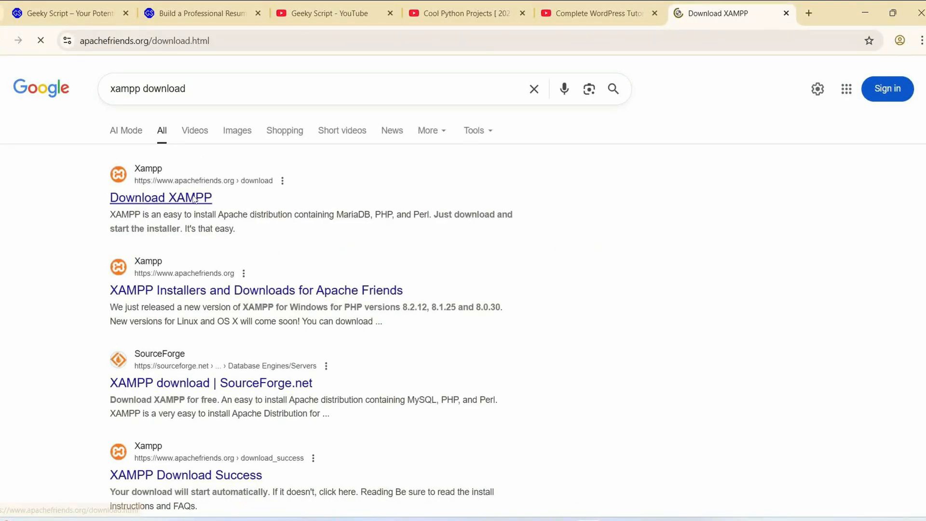
- Download the 64-bit XAMPP for Windows installer, version 8.2.12, and check its download progress
scroll(325, 284, "down", 1)
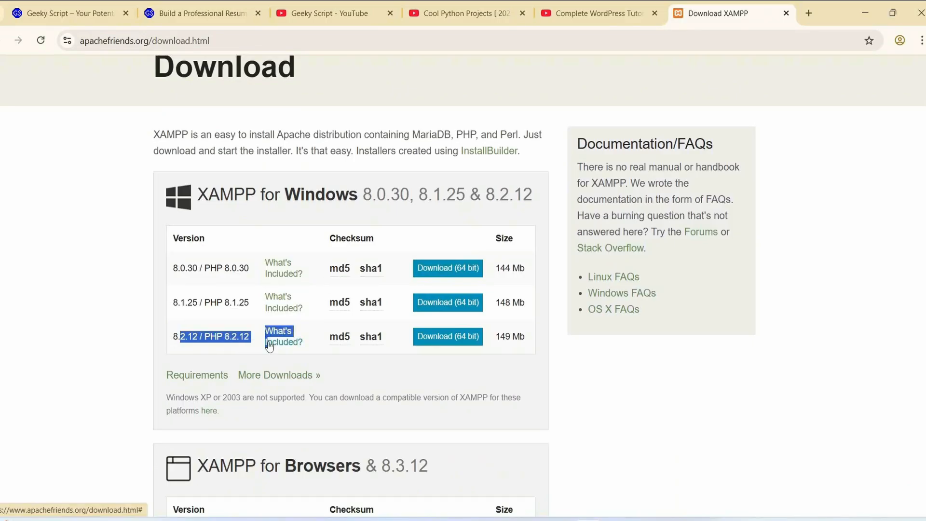
left_click(449, 337)
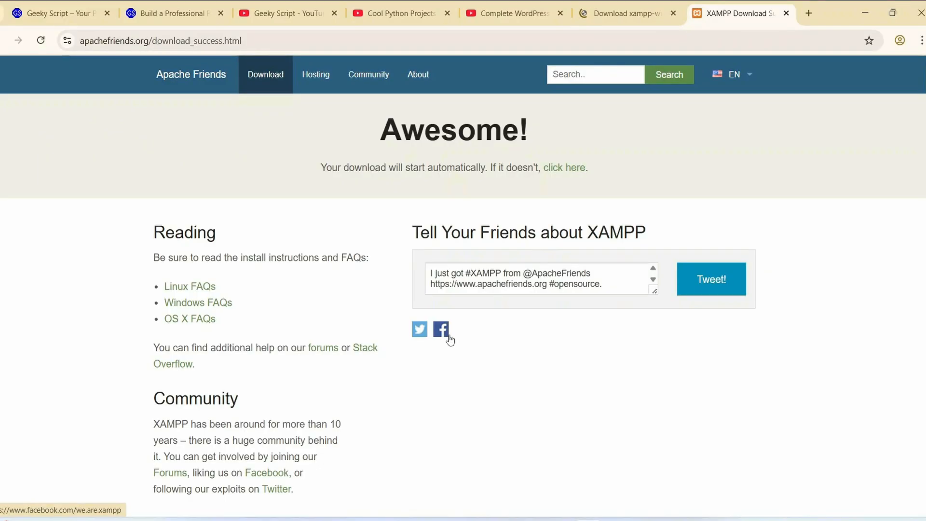
left_click_drag(343, 169, 502, 192)
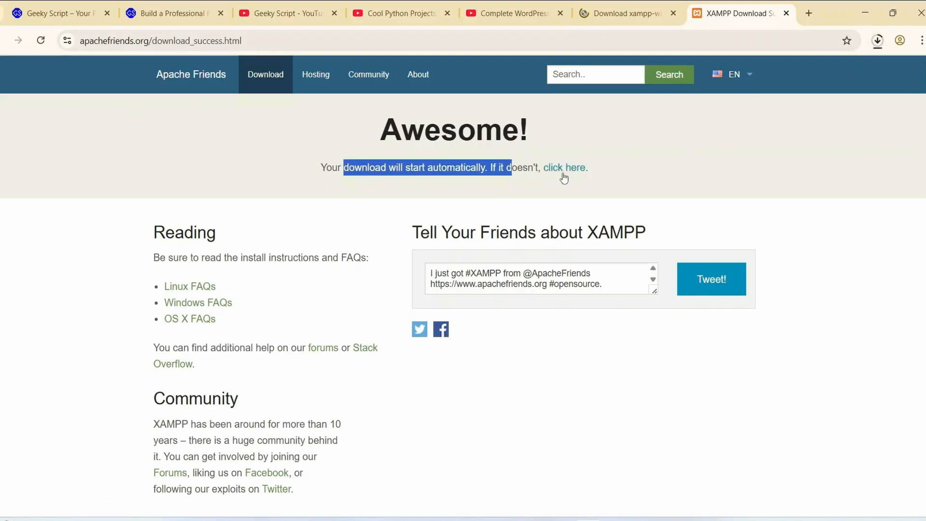
left_click(877, 41)
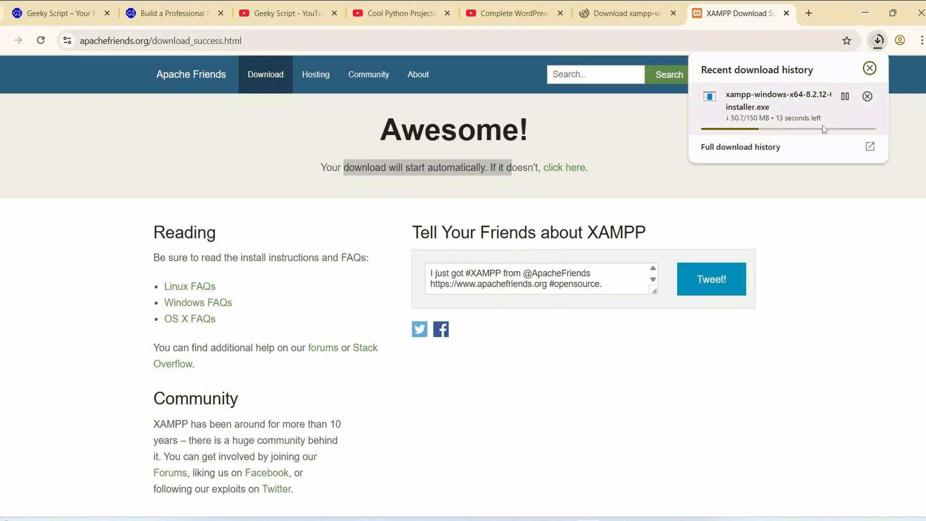
left_click(753, 19)
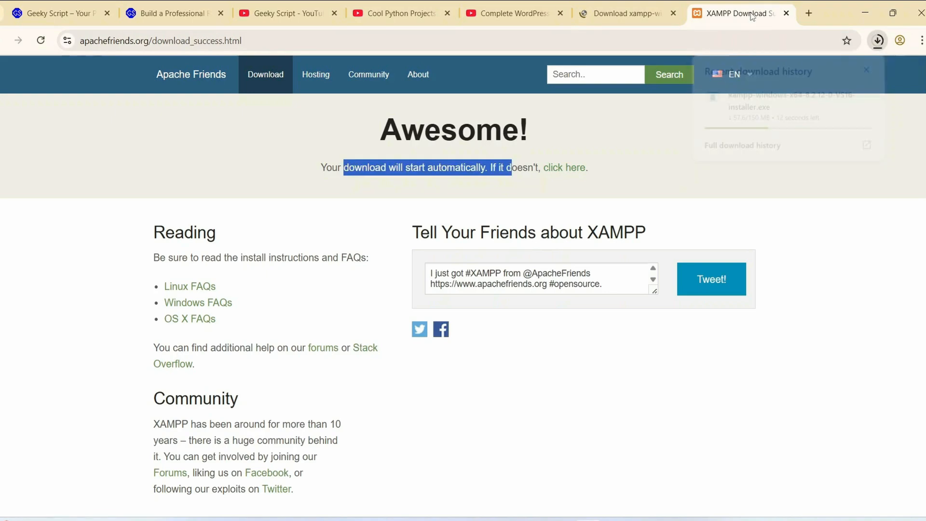
- Search the web for "wordpress download" and open the WordPress.org Download page
left_click(754, 39)
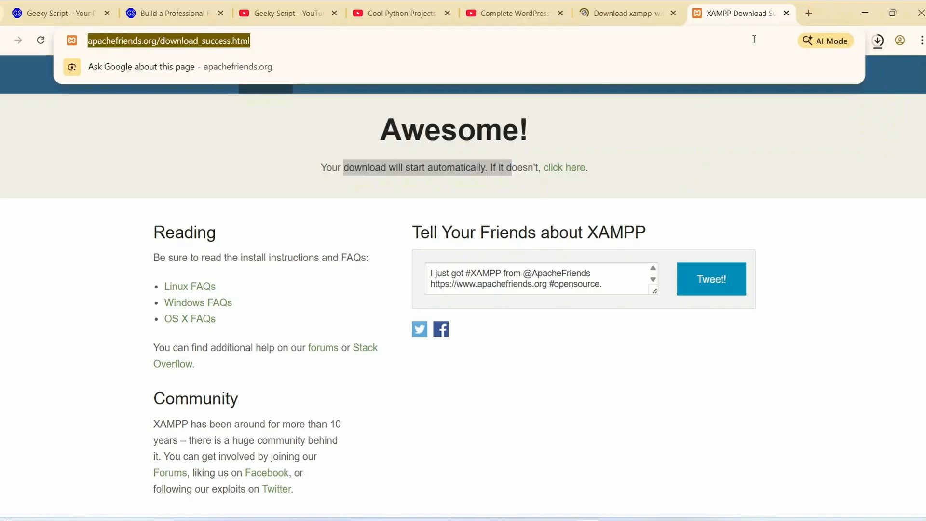
type("wordp")
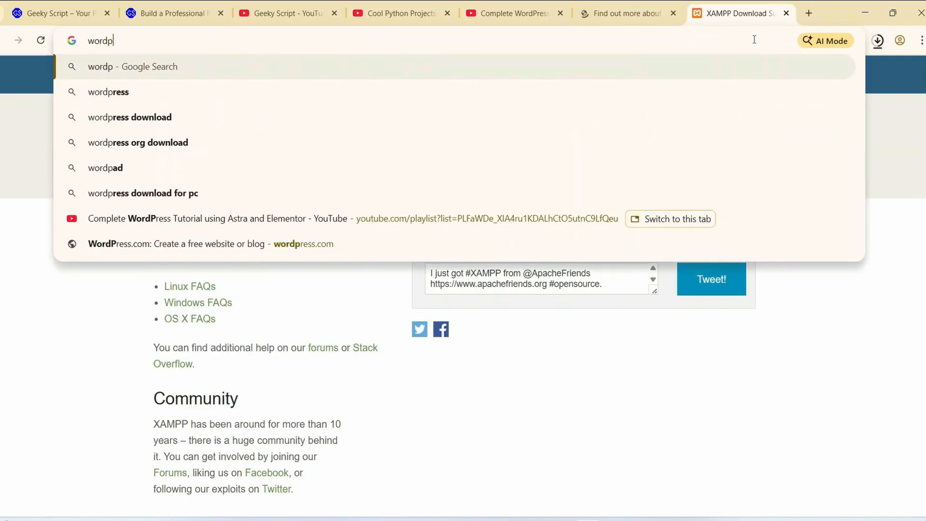
key("Down")
key("Down")
key("Return")
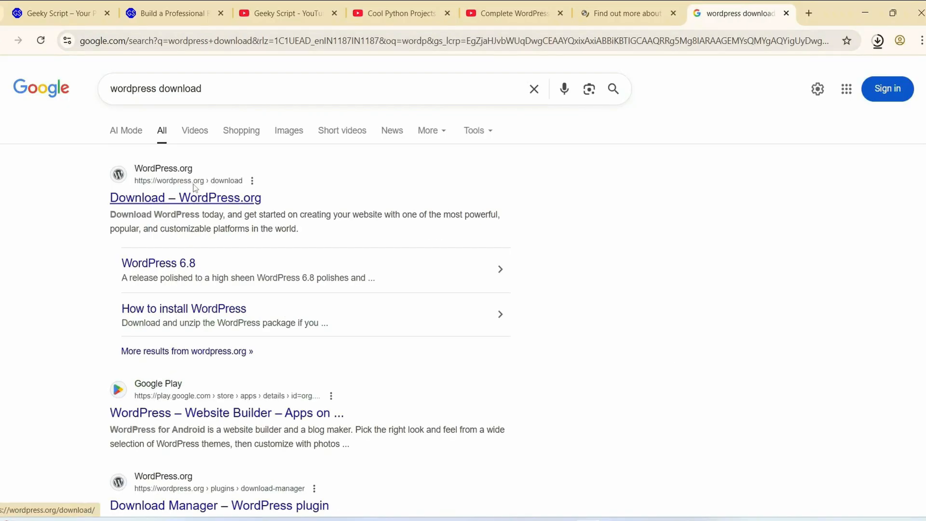
left_click(208, 198)
left_click(265, 36)
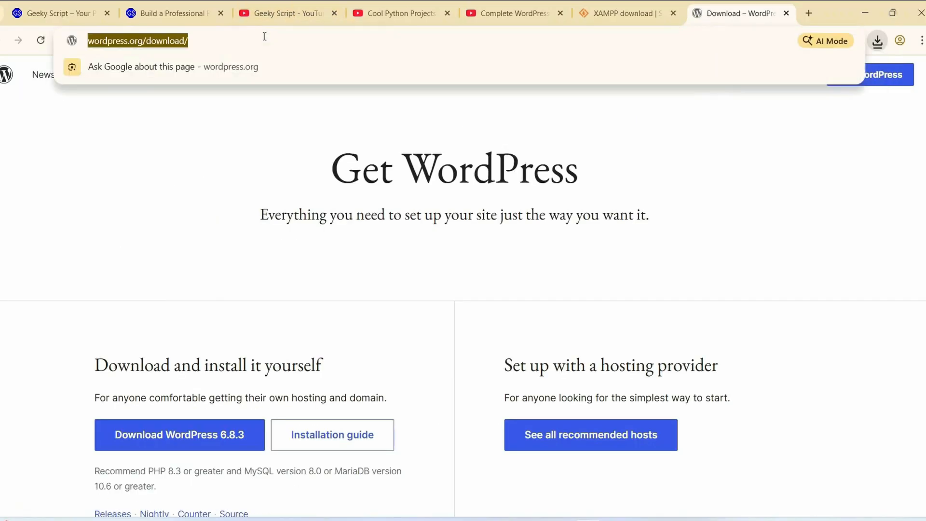
left_click(389, 178)
- Start the WordPress 6.8.3 zip download, check its progress and cancel it
scroll(389, 179, "down", 3)
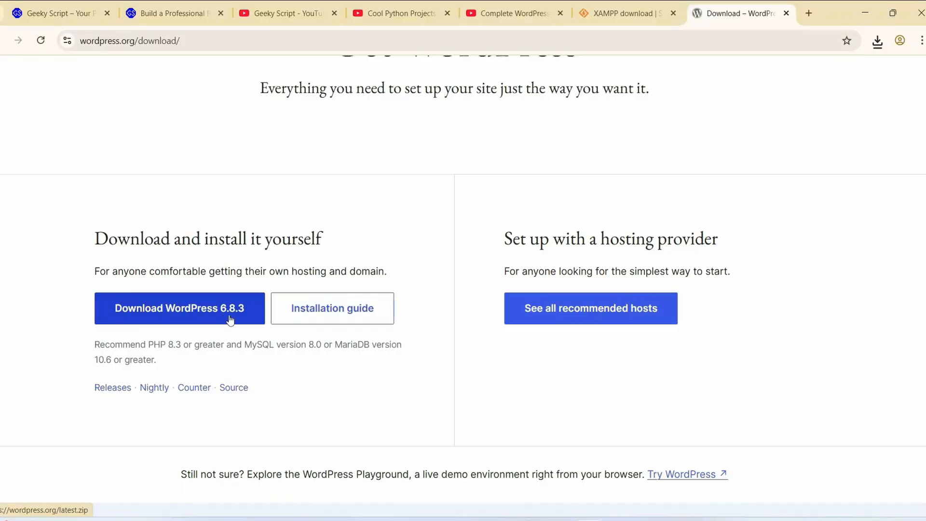
left_click(209, 314)
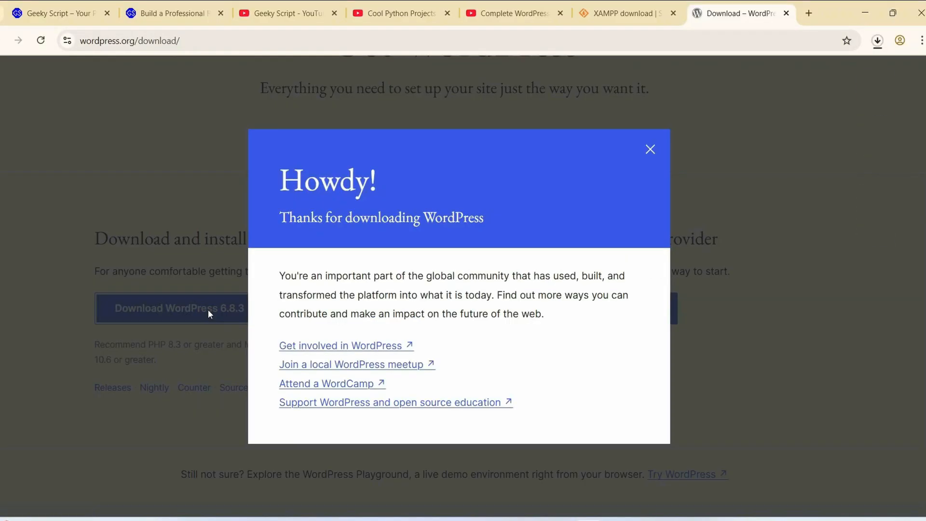
left_click(877, 40)
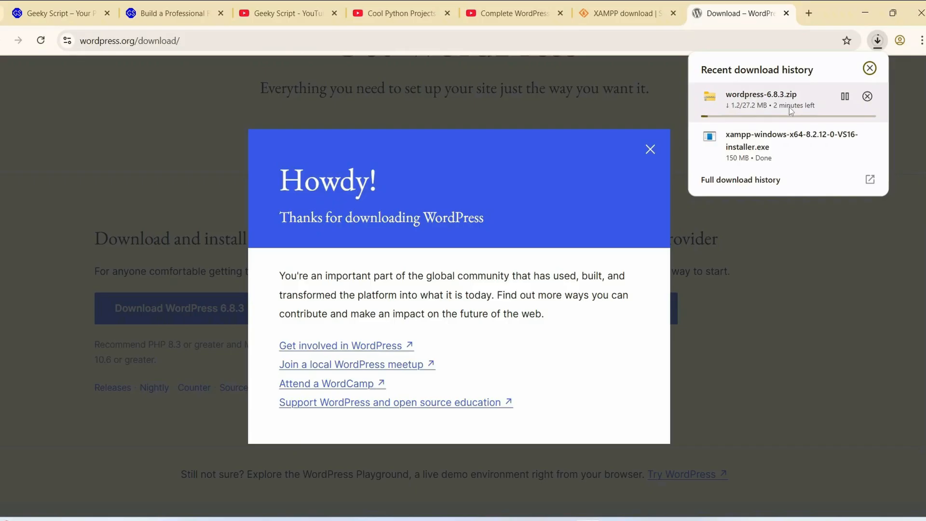
left_click(867, 96)
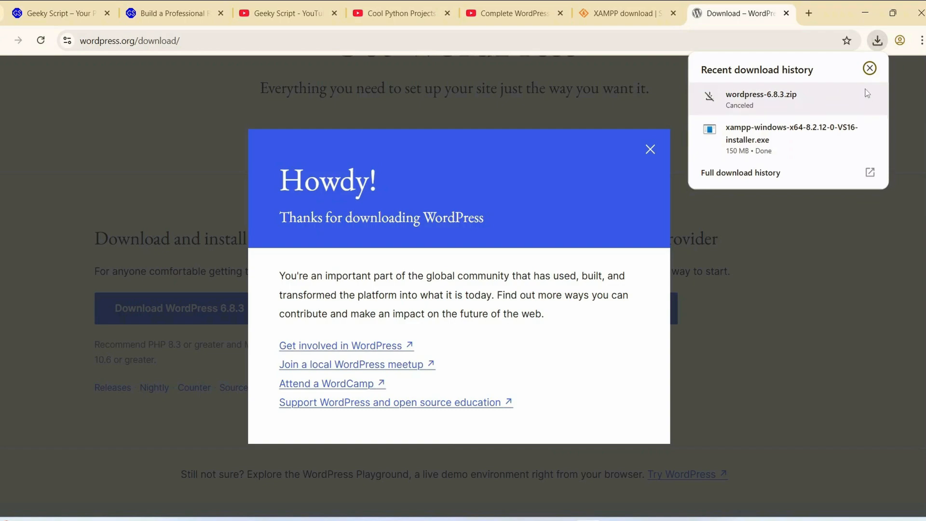
- Close the XAMPP and WordPress download pages and minimize Chrome to return to the files folder
left_click(673, 14)
left_click(674, 14)
left_click(693, 14)
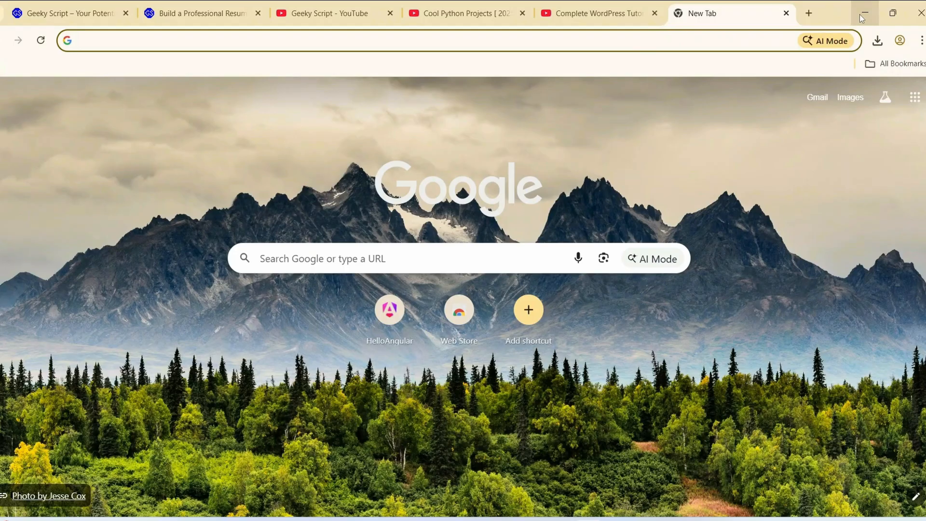
left_click(859, 13)
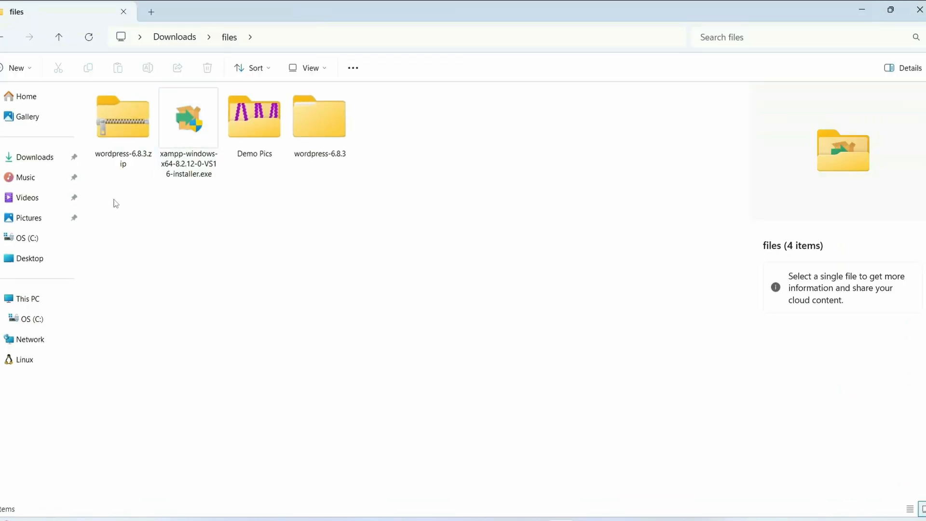
- Run xampp-windows-x64-8.2.12-0-VS16-installer.exe from the files folder in Downloads to open the XAMPP Setup wizard
left_click_drag(114, 202, 201, 159)
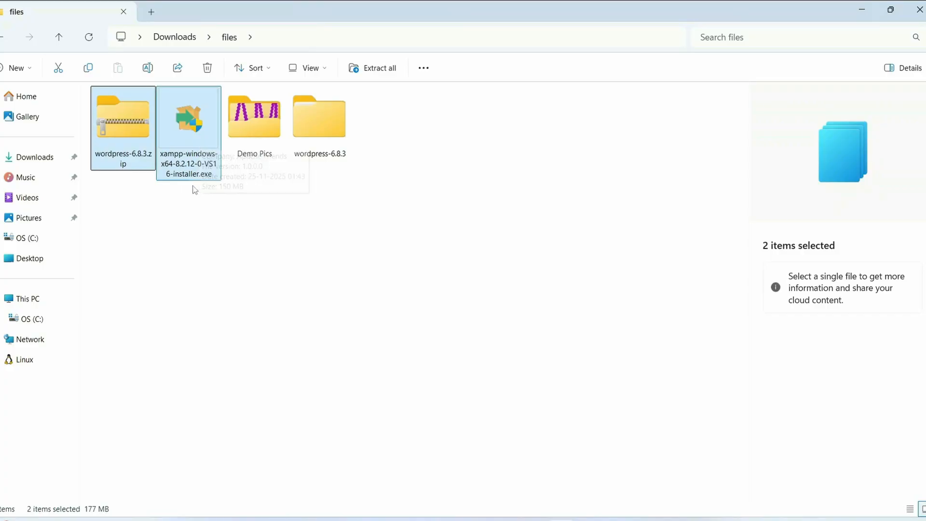
double_click(202, 154)
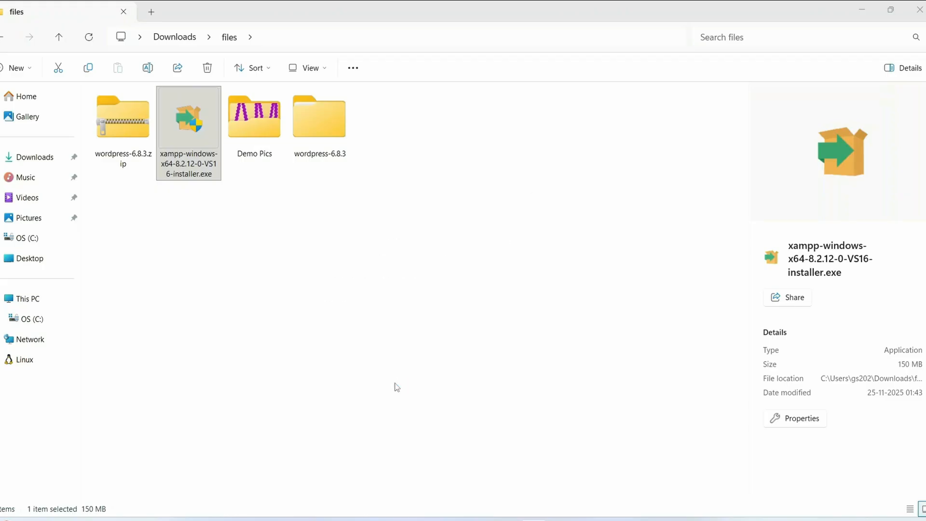
left_click(553, 321)
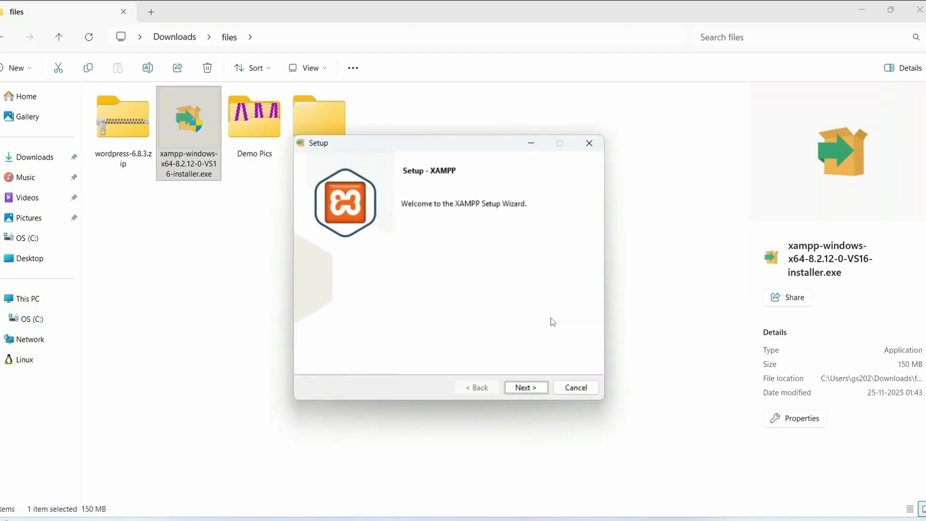
- Install XAMPP with the default components into C:\xampp, using English as the Control Panel language
left_click(540, 389)
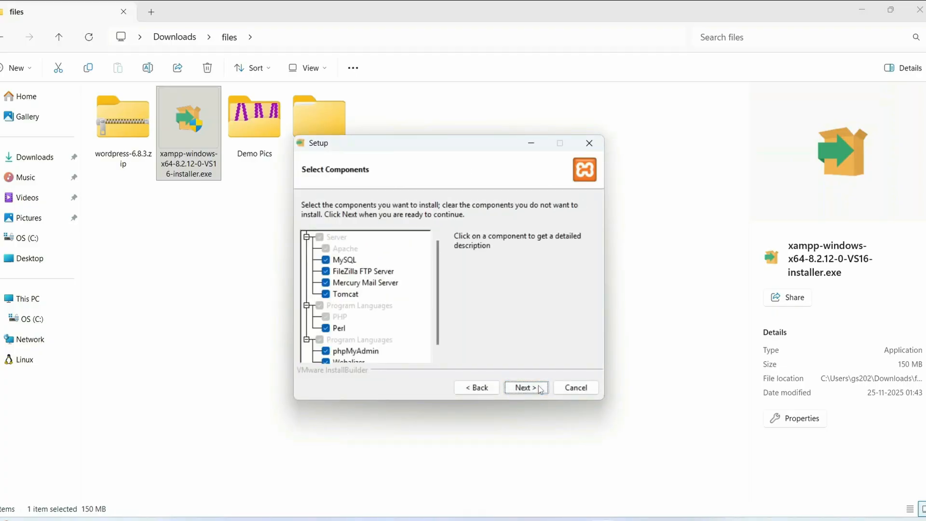
left_click(534, 387)
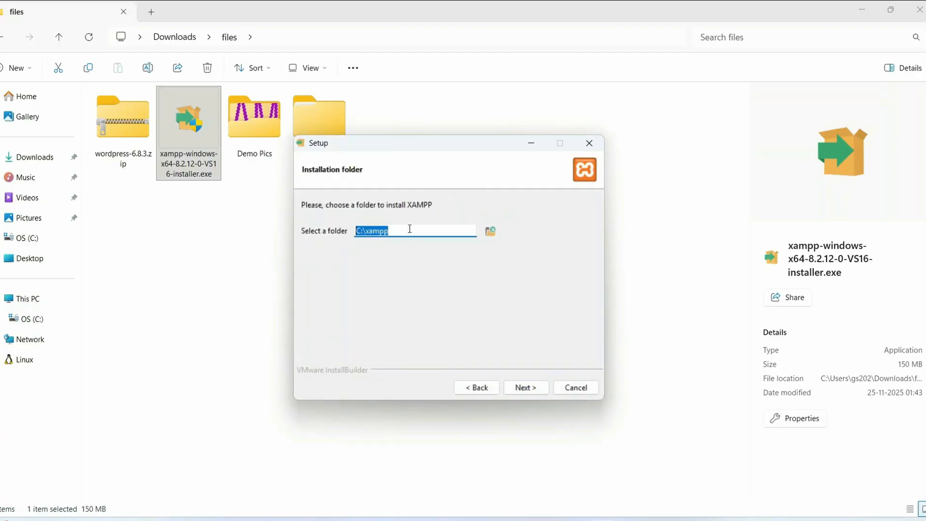
left_click(526, 388)
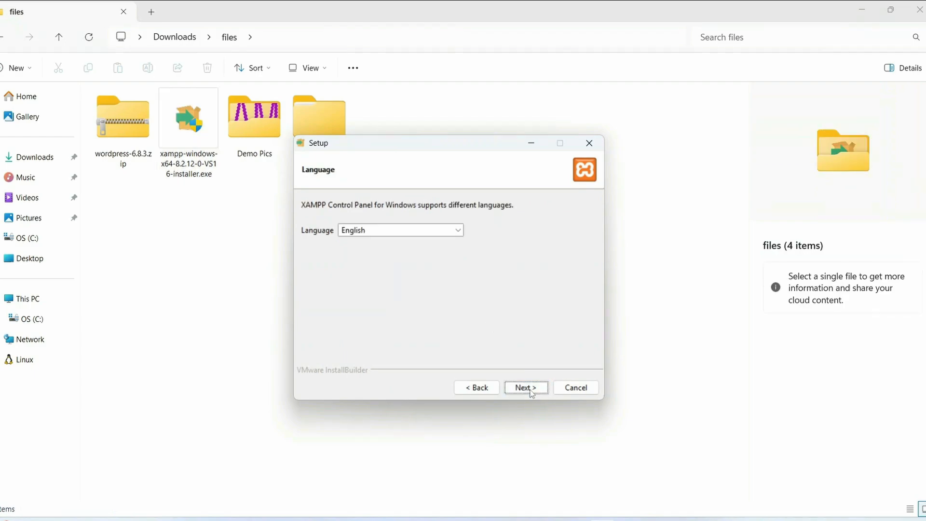
left_click(415, 233)
left_click(541, 282)
left_click(534, 388)
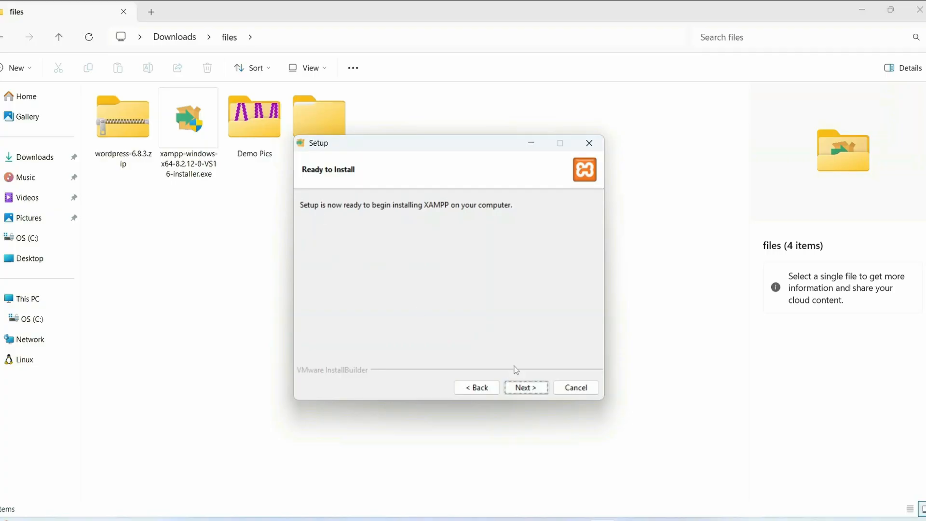
left_click(525, 386)
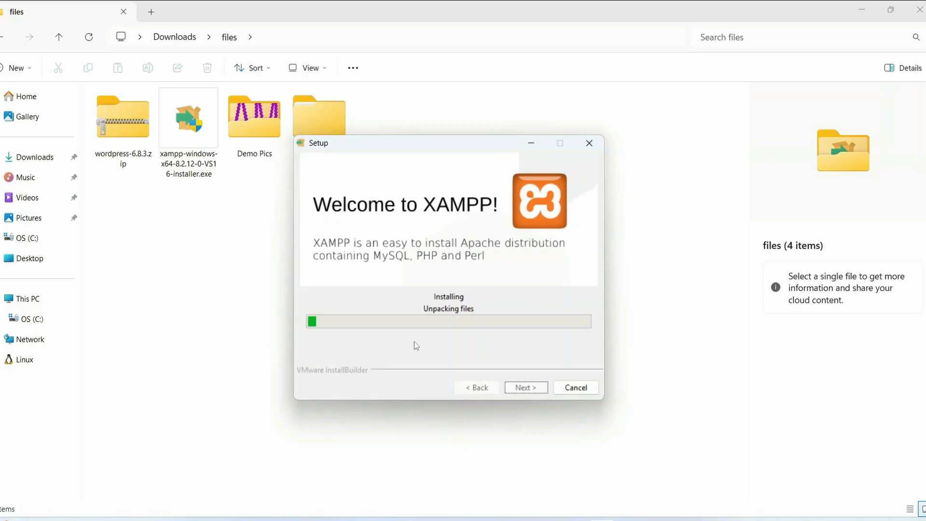
left_click(133, 145)
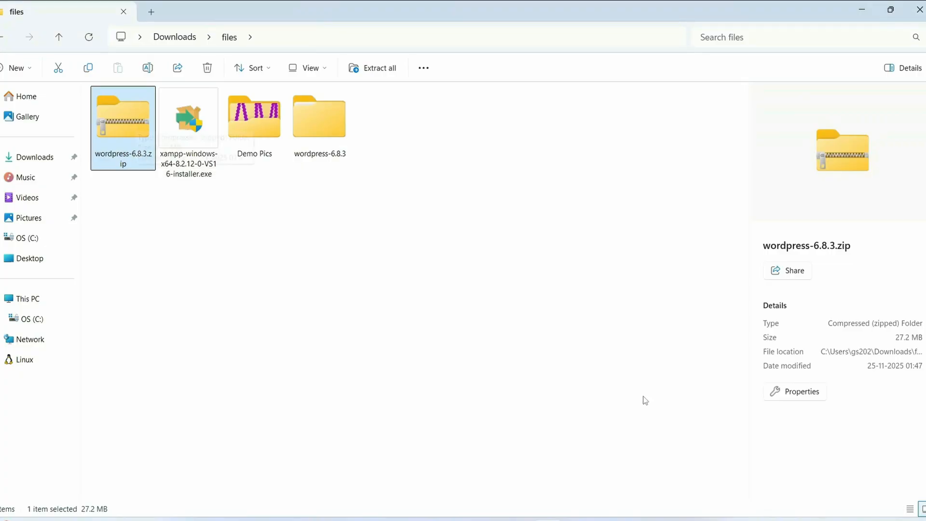
right_click(120, 123)
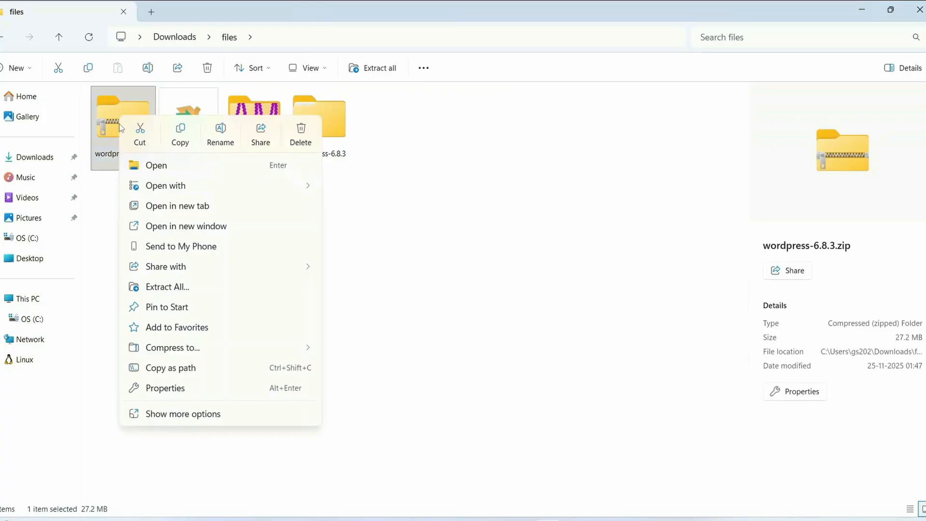
left_click(195, 288)
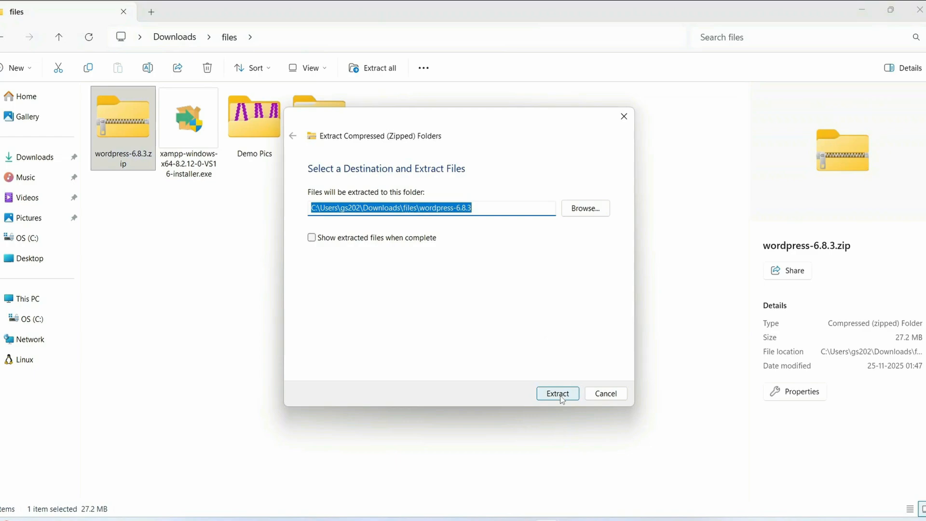
left_click(606, 394)
- Examine the contents of the wordpress folder inside the extracted wordpress-6.8.3 folder, and return to wordpress-6.8.3
left_click(330, 124)
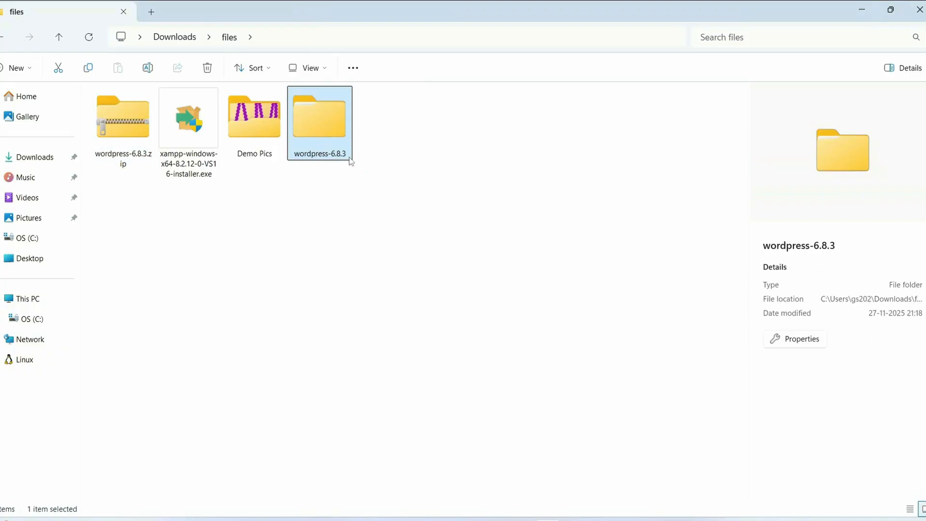
double_click(326, 135)
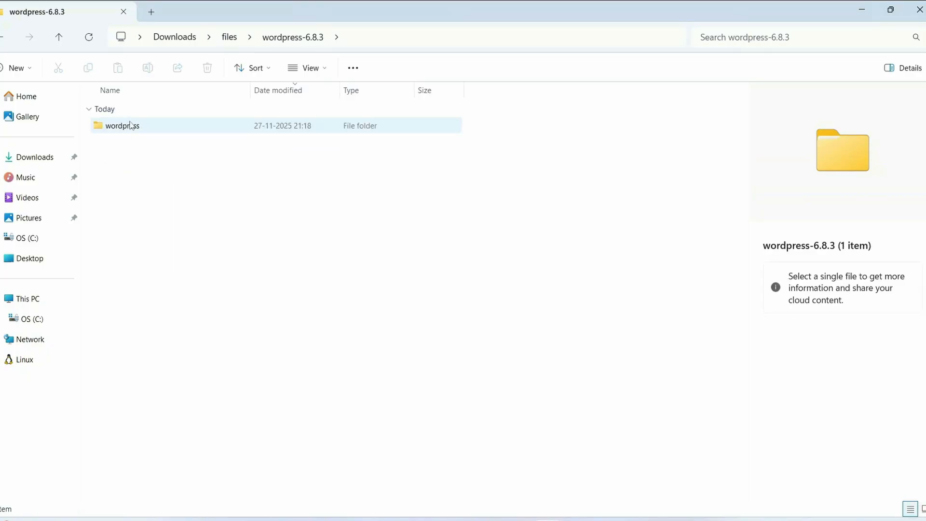
left_click(130, 126)
double_click(154, 124)
left_click_drag(151, 494, 299, 99)
left_click(480, 258)
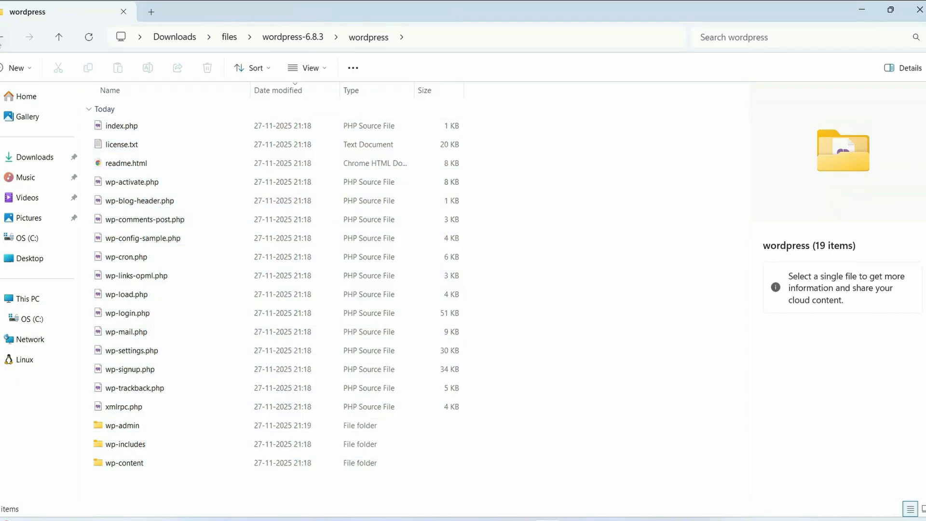
left_click(2, 35)
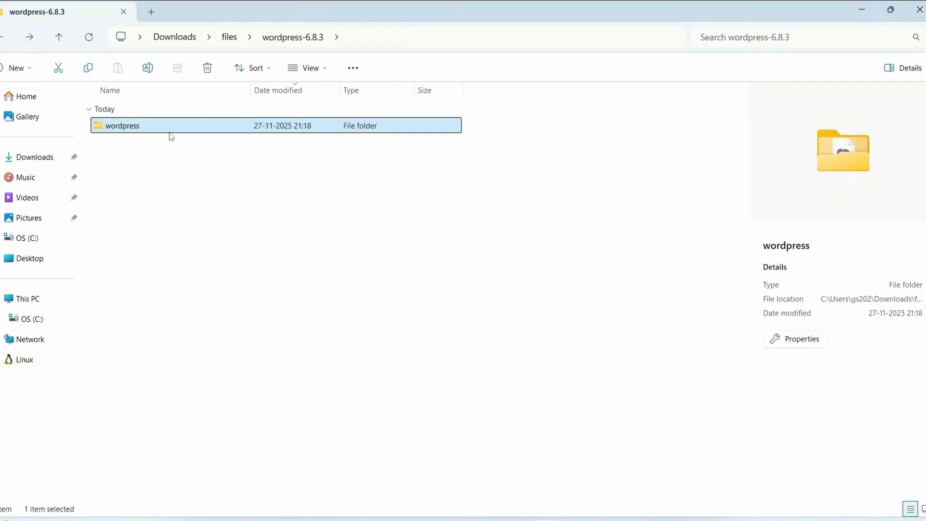
- Finish the XAMPP setup with the Control Panel launched, and start the Apache and MySQL modules
mouse_move(172, 137)
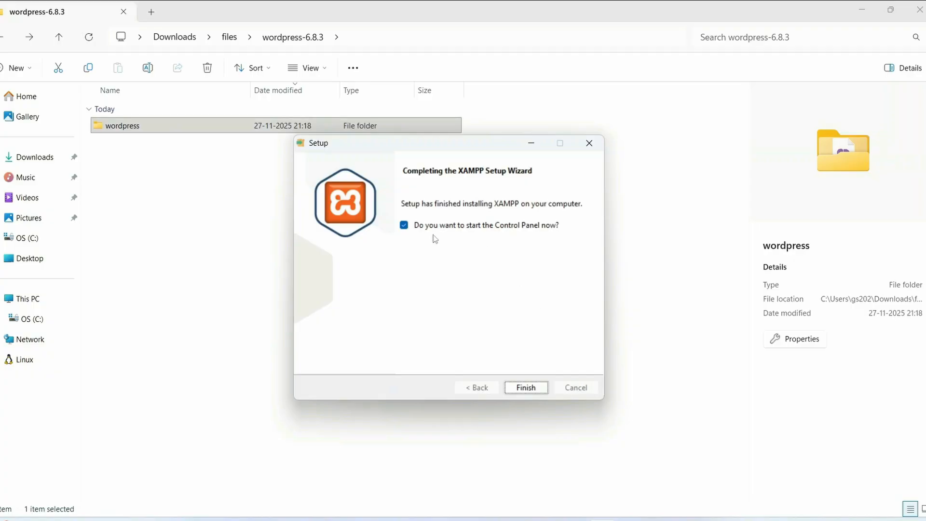
left_click(535, 388)
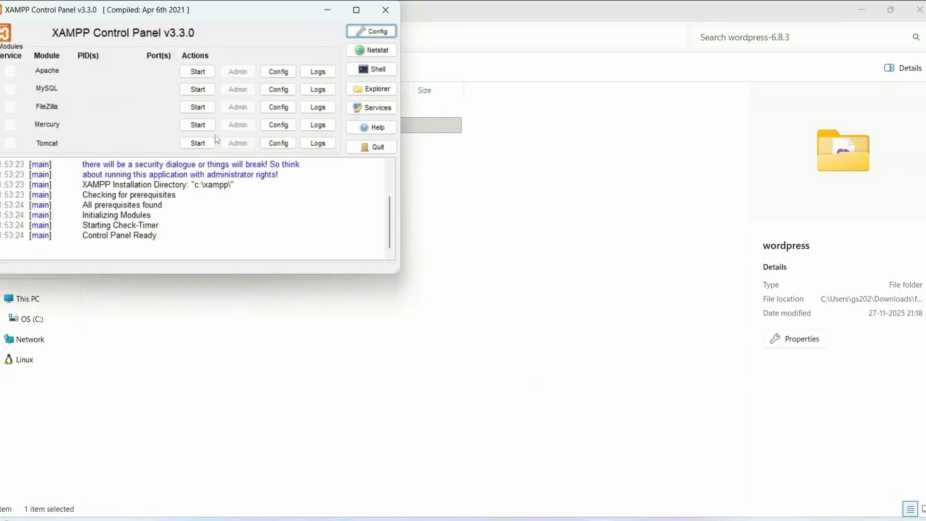
left_click_drag(191, 12, 347, 65)
left_click(350, 125)
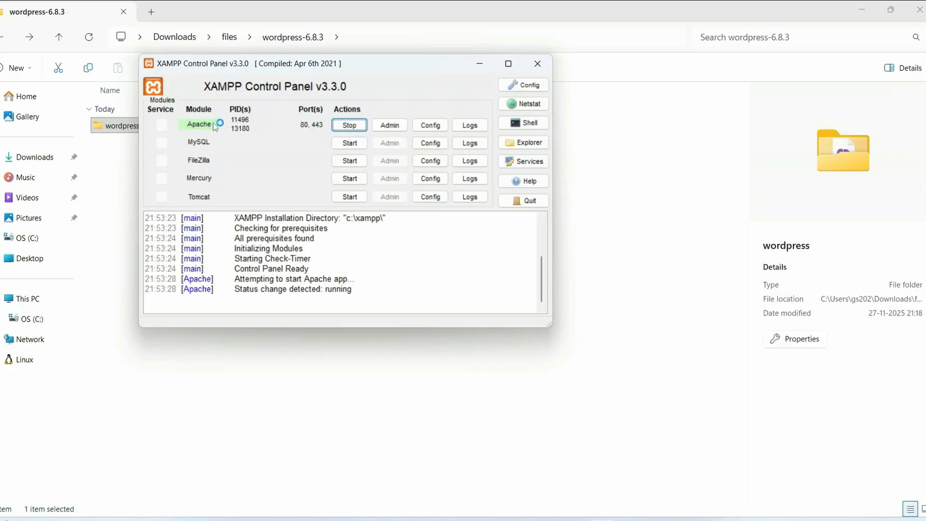
left_click(359, 142)
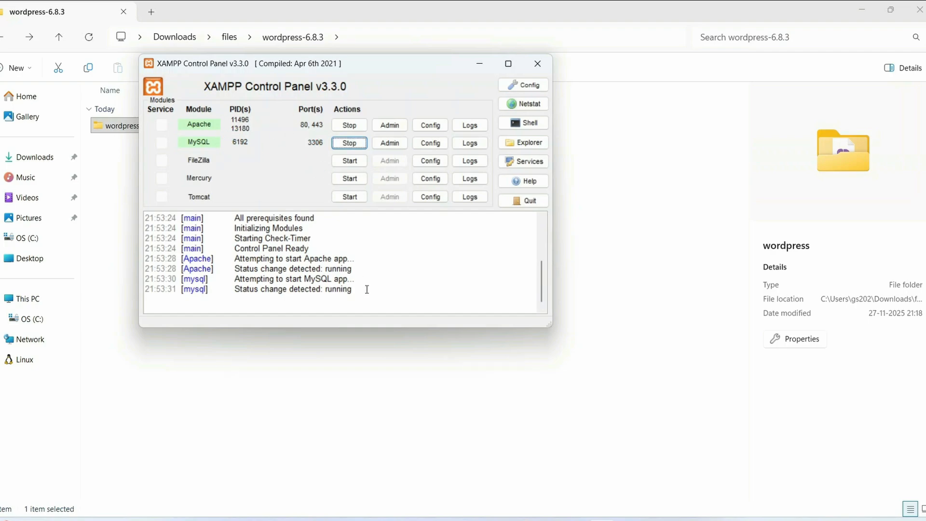
left_click_drag(367, 291, 161, 180)
left_click(392, 258)
scroll(391, 256, "down", 3)
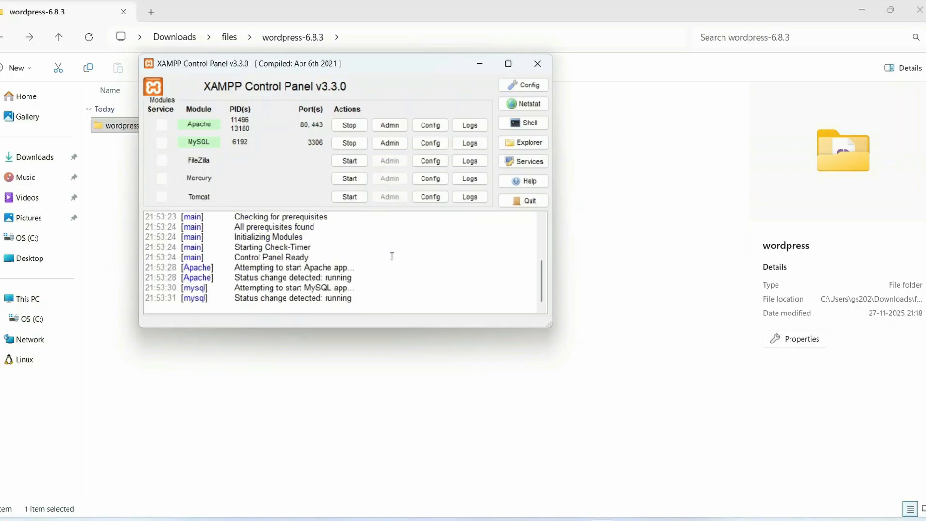
- Open phpMyAdmin for MySQL, create a database named wordpress with utf8mb4_general_ci collation, and close phpMyAdmin
left_click(391, 143)
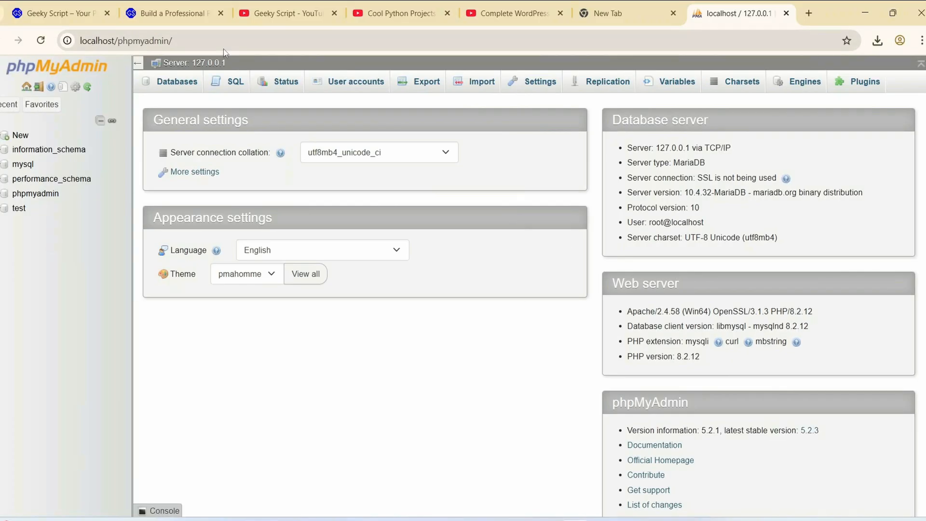
left_click(16, 137)
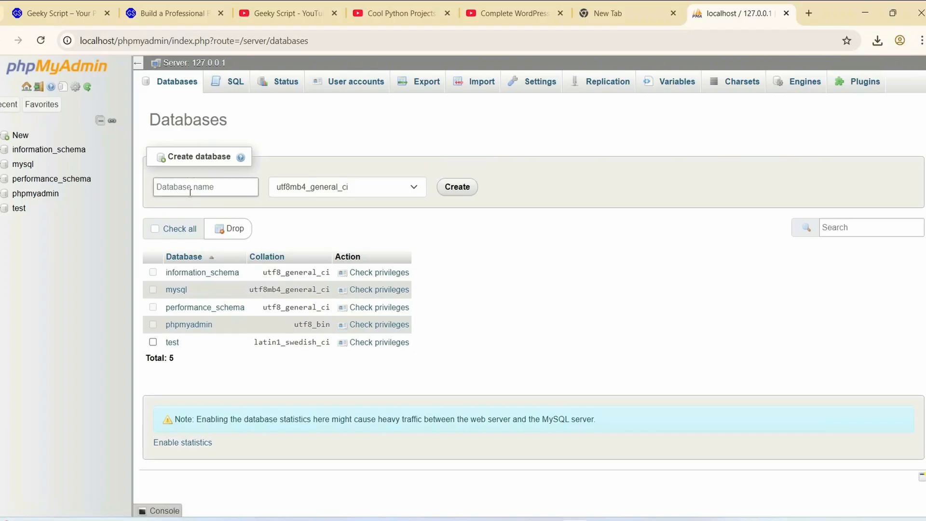
left_click(219, 194)
type("wordpress")
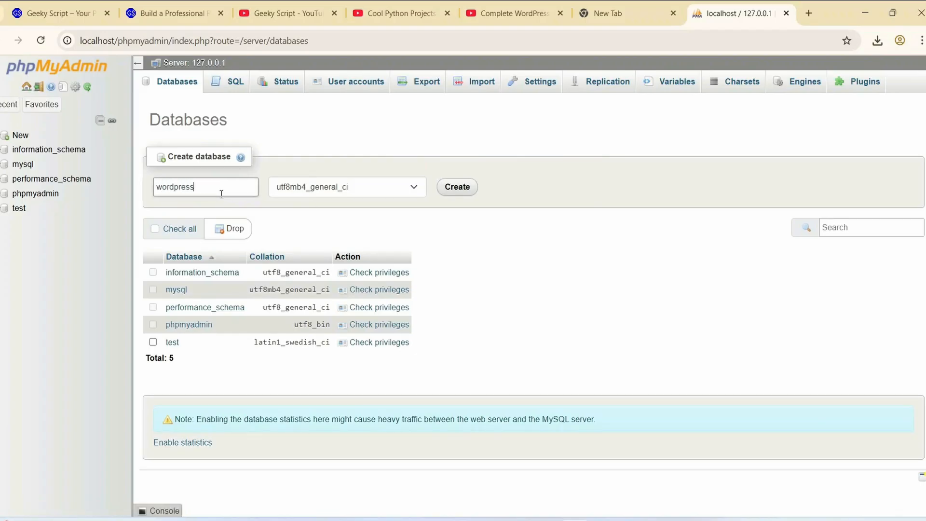
left_click(457, 188)
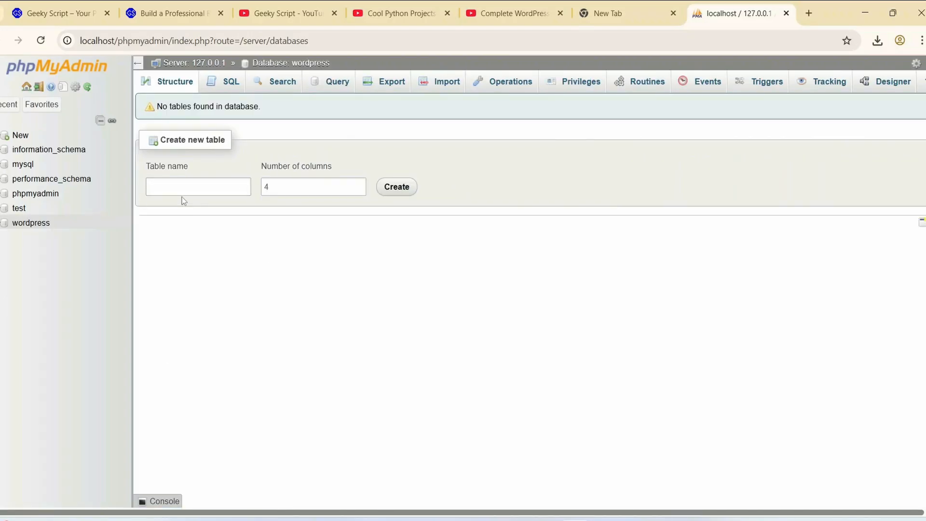
left_click(786, 13)
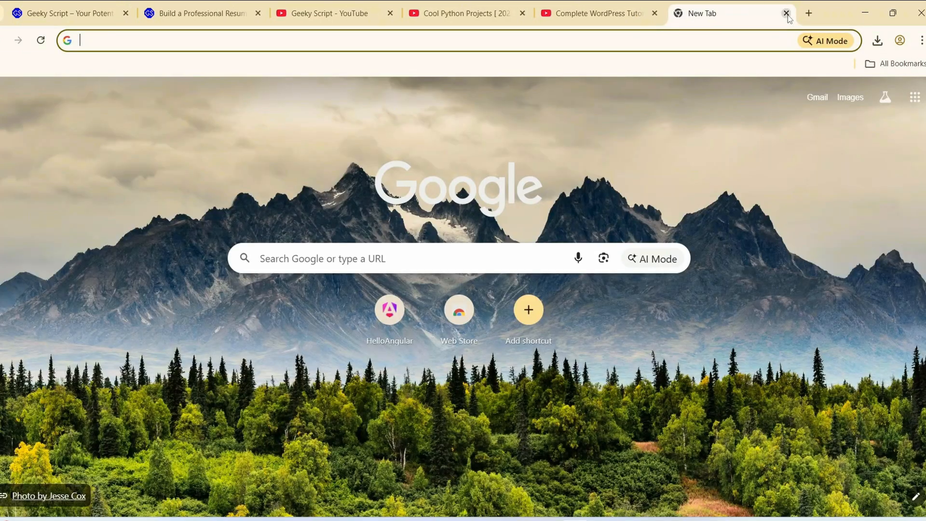
- Minimize the browser and XAMPP Control Panel, and cut the wordpress folder inside Downloads > files > wordpress-6.8.3
left_click(866, 14)
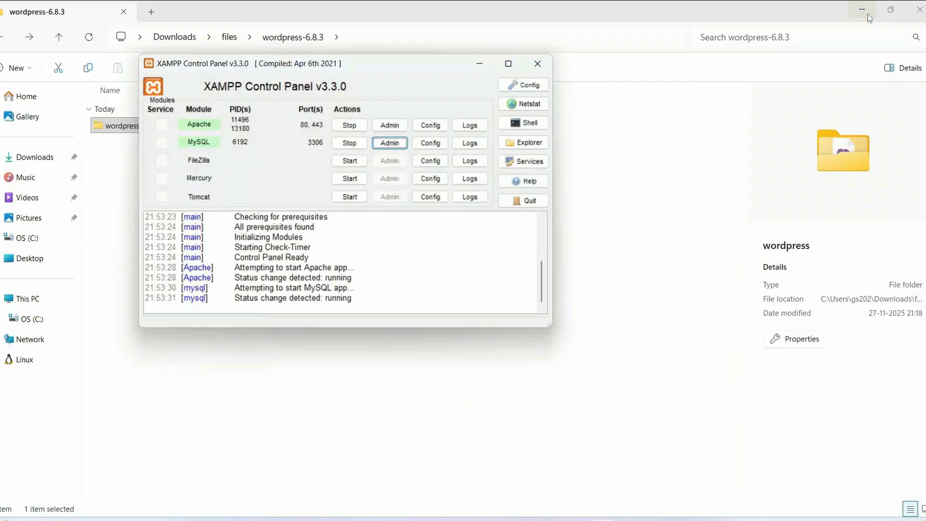
left_click(480, 64)
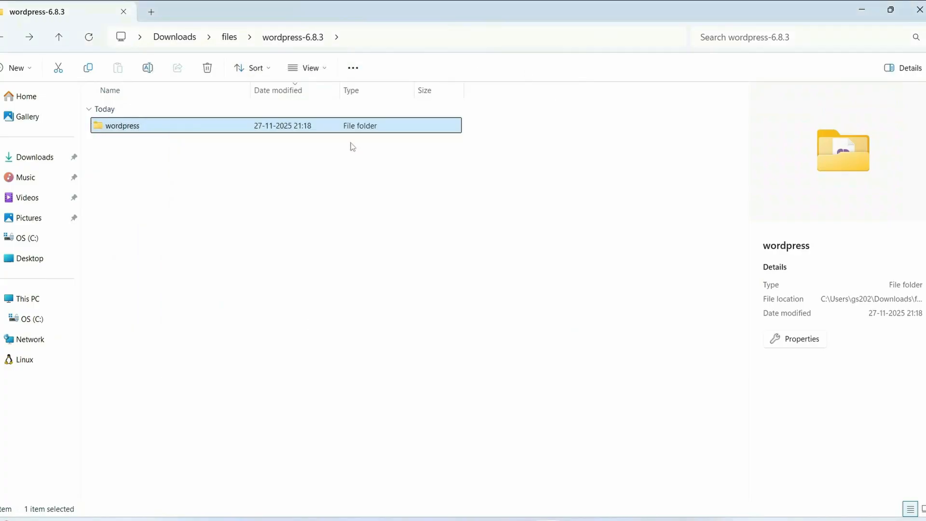
left_click(333, 226)
left_click(230, 37)
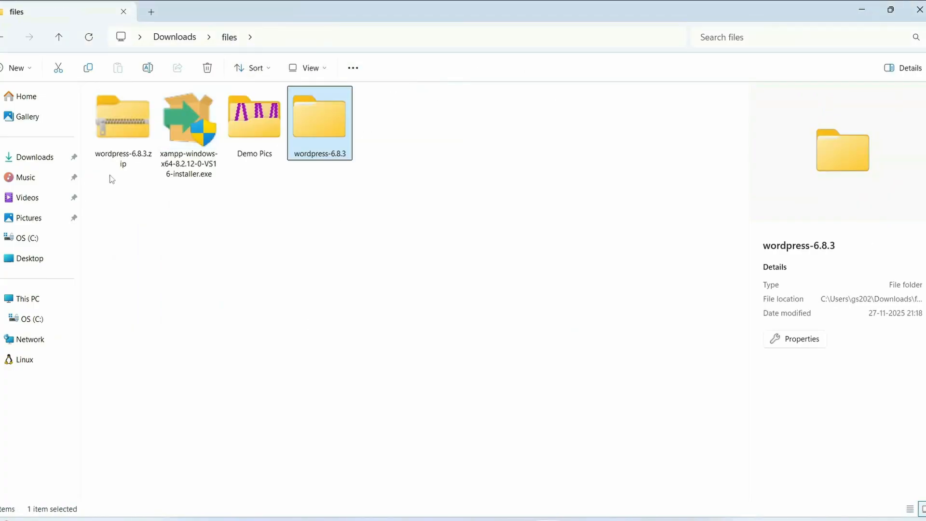
double_click(334, 122)
left_click(163, 124)
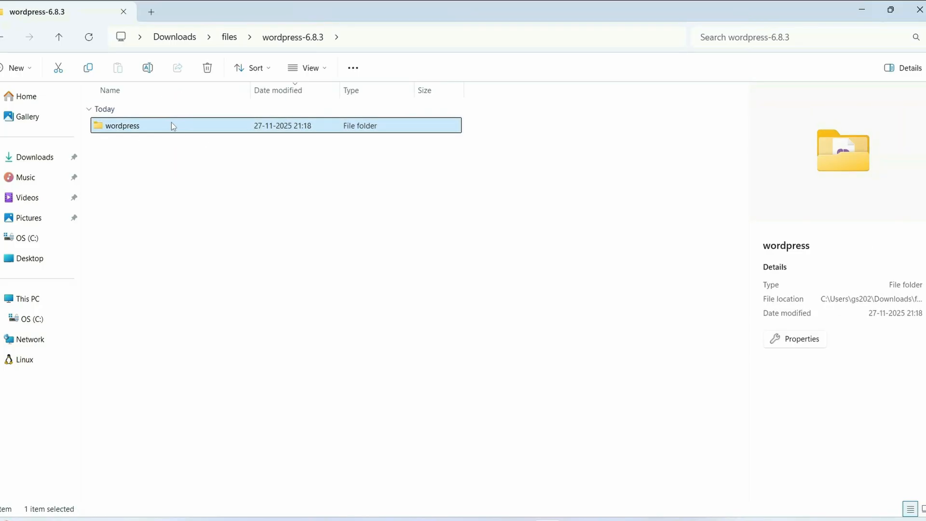
right_click(171, 123)
left_click(193, 137)
- Paste the wordpress folder into C:\xampp\htdocs
left_click(28, 320)
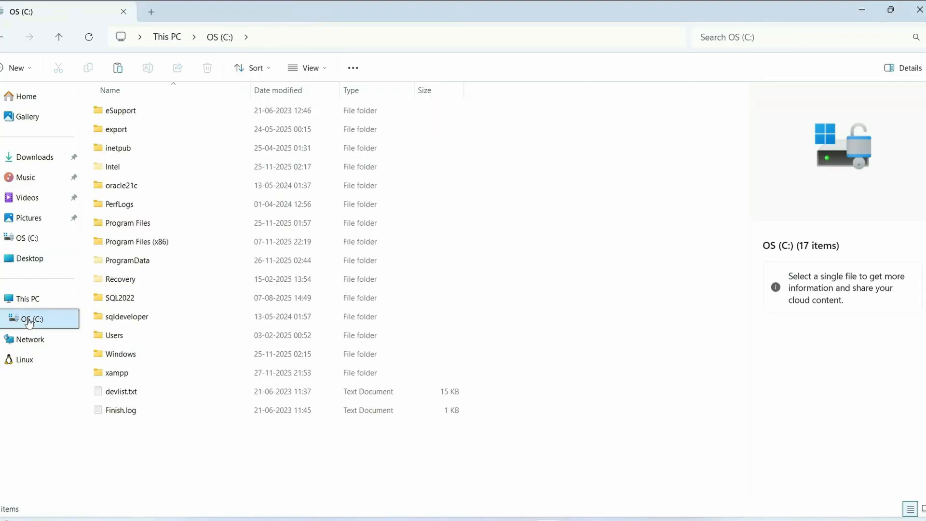
left_click(118, 374)
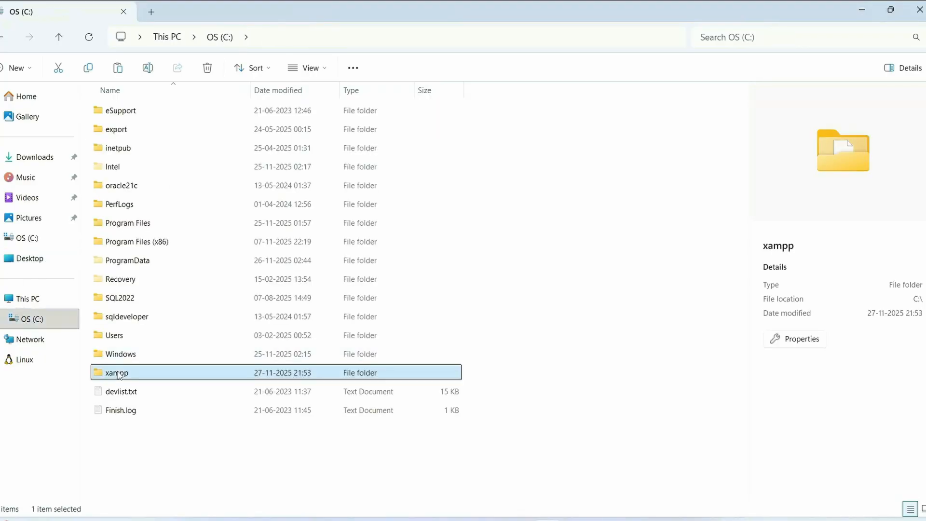
double_click(143, 376)
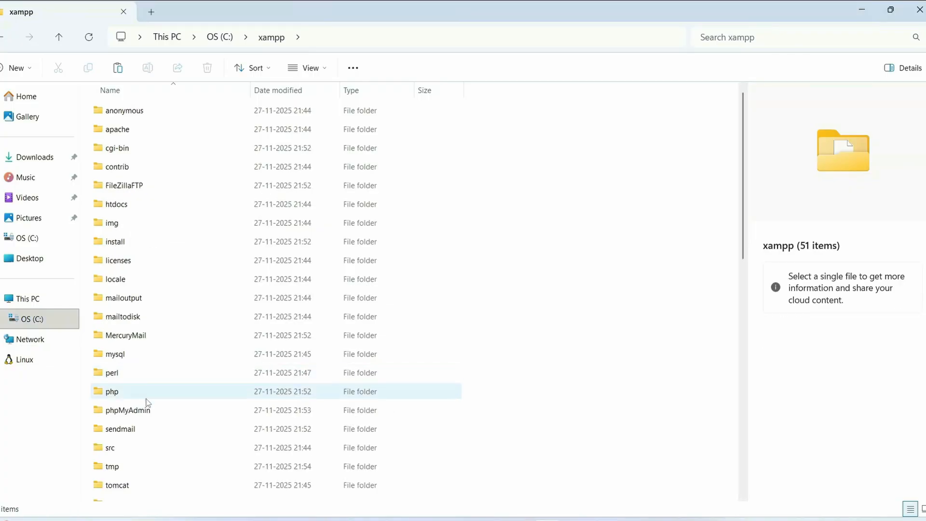
scroll(147, 429, "down", 1)
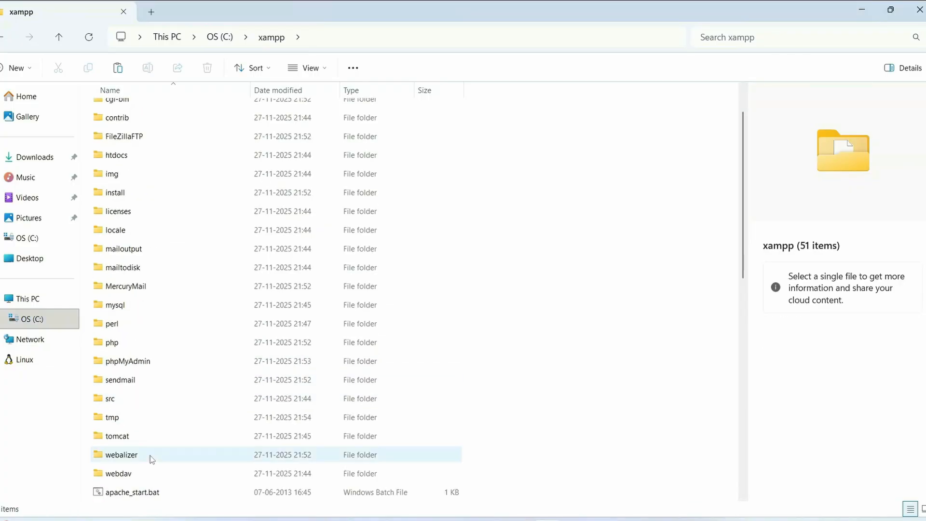
scroll(141, 211, "up", 1)
left_click(141, 207)
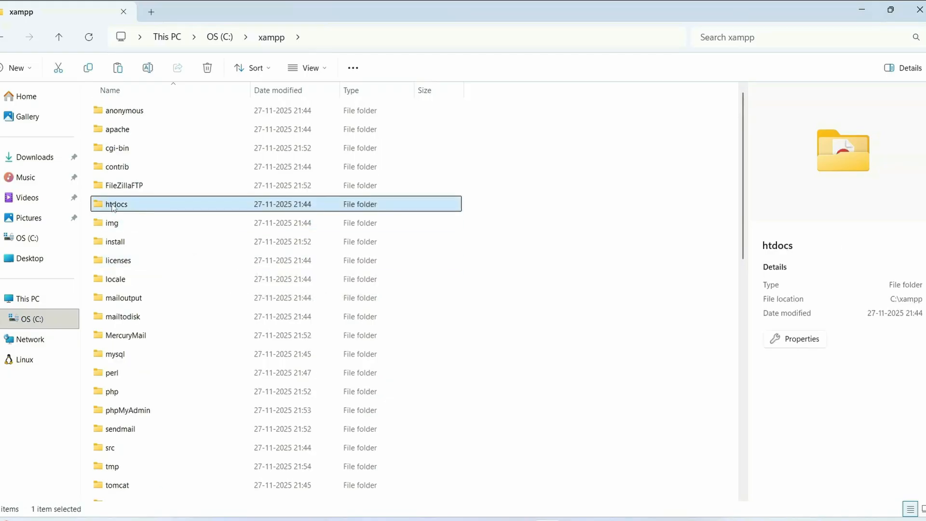
double_click(150, 206)
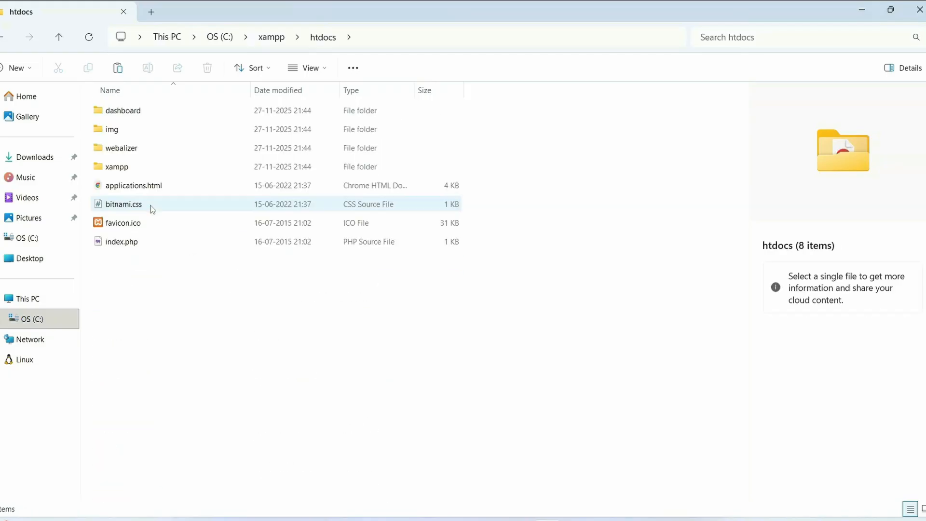
right_click(167, 306)
left_click(191, 326)
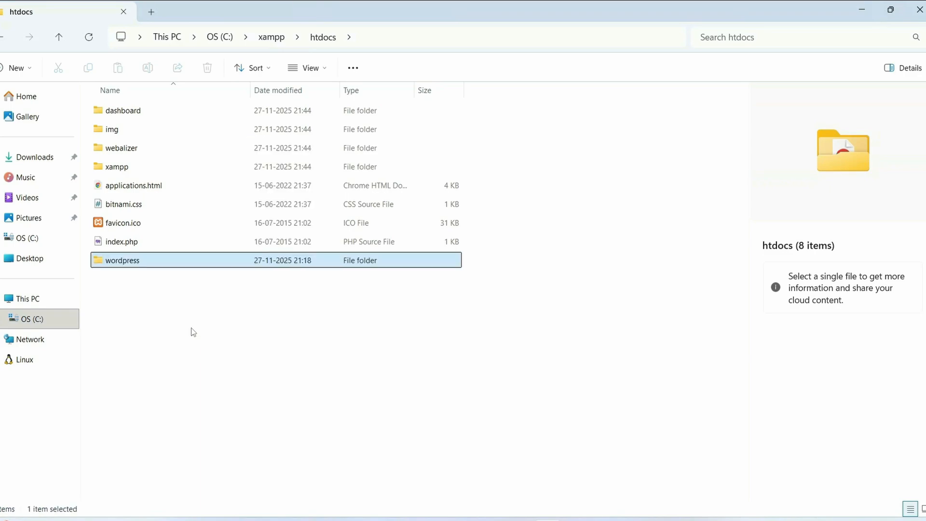
- Check the files inside the wordpress folder in htdocs, and close File Explorer
double_click(151, 262)
key("ctrl+a")
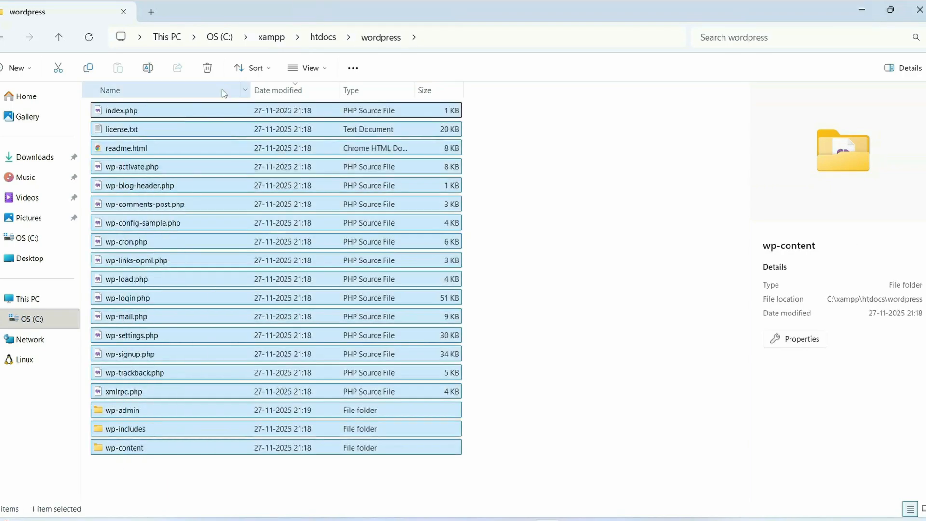
left_click(323, 37)
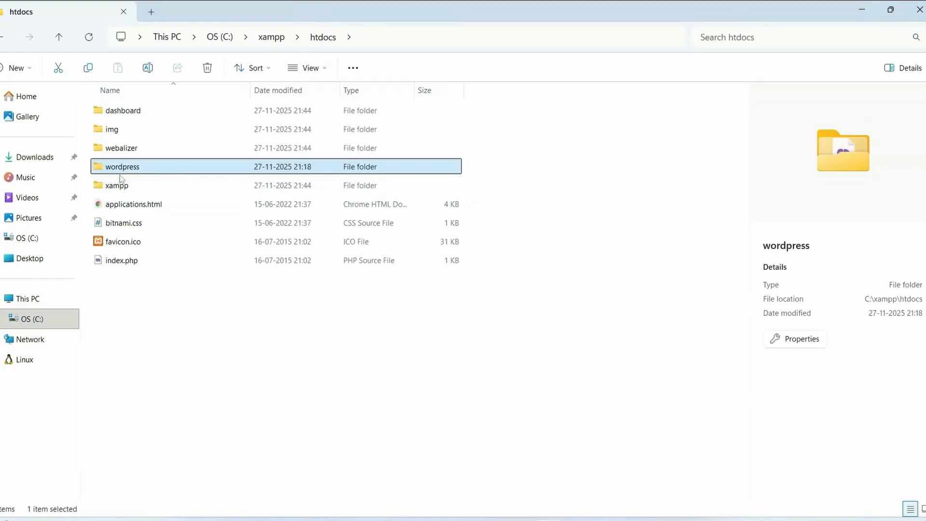
left_click(920, 6)
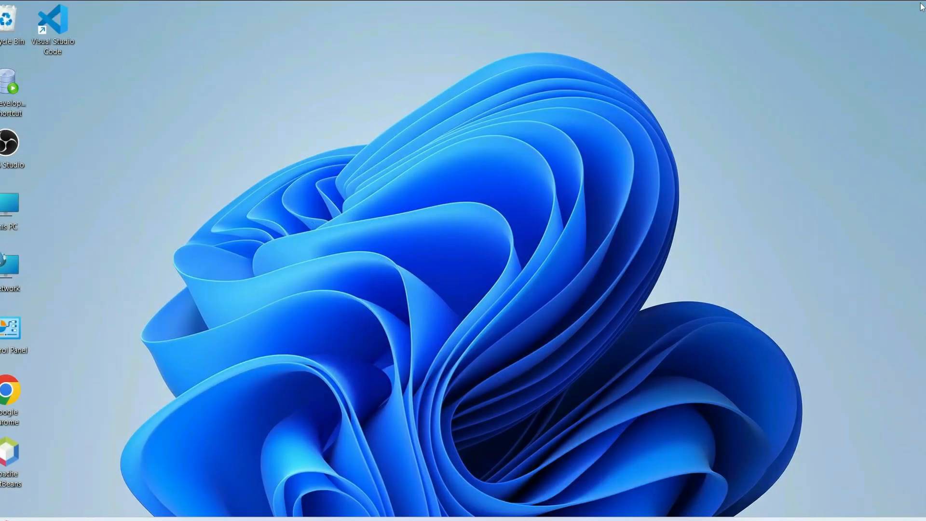
- Switch to Chrome and open localhost/wordpress
left_click(548, 520)
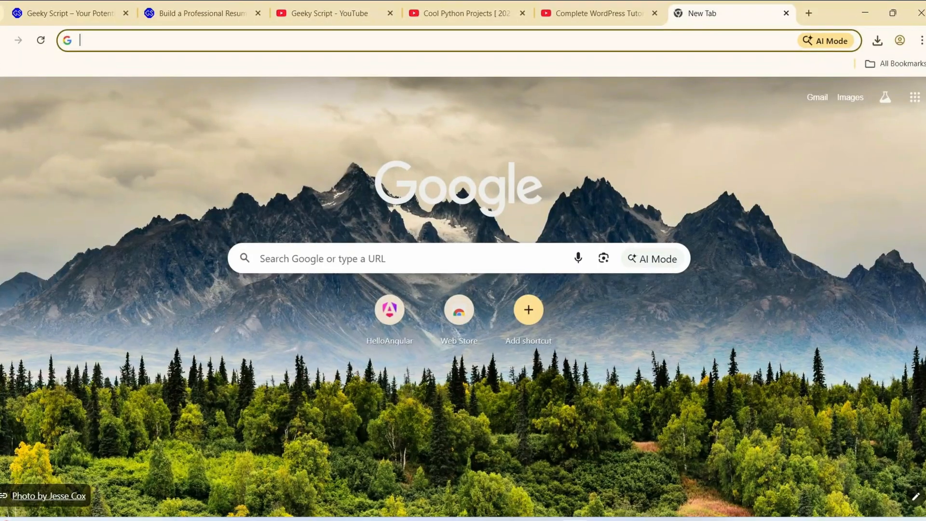
left_click(297, 42)
type("localhos")
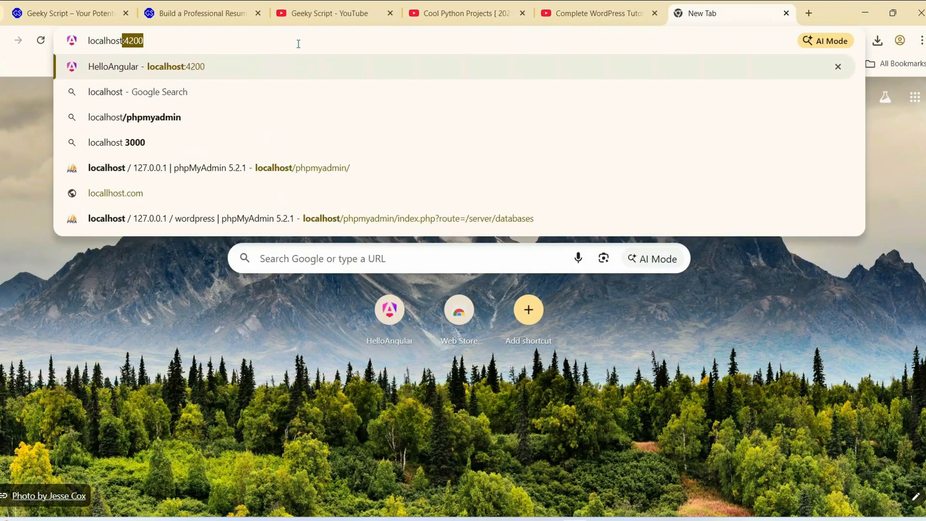
type("t/wo")
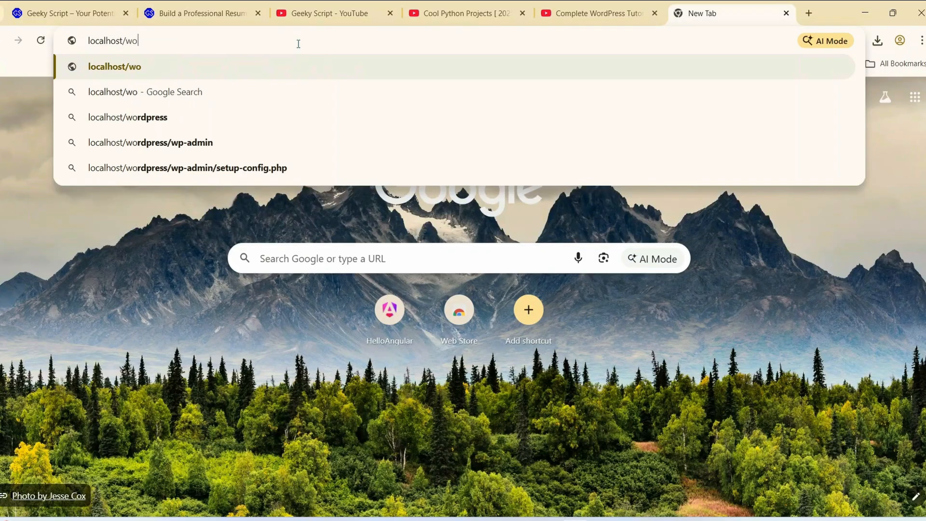
type("rdpress")
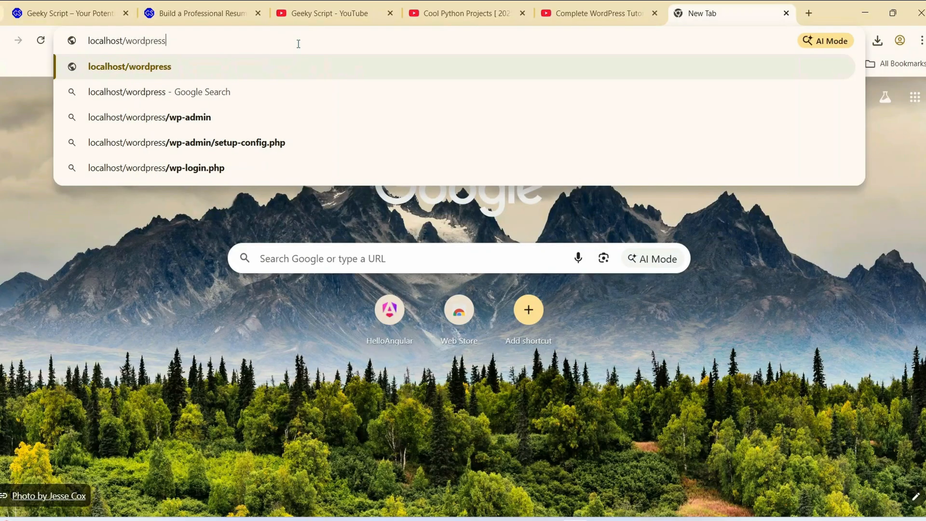
key("Return")
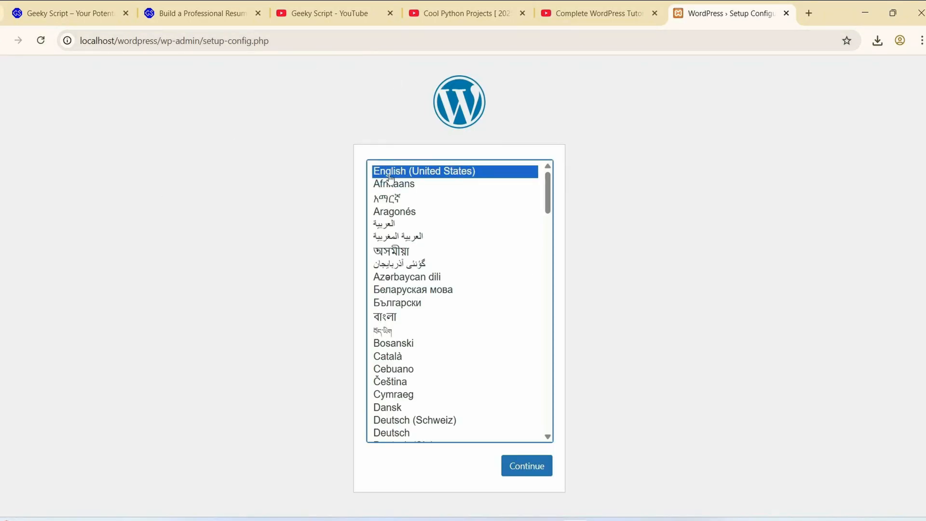
- Continue the WordPress setup with English (United States) as the language
scroll(433, 186, "down", 1)
scroll(430, 188, "up", 1)
left_click(537, 468)
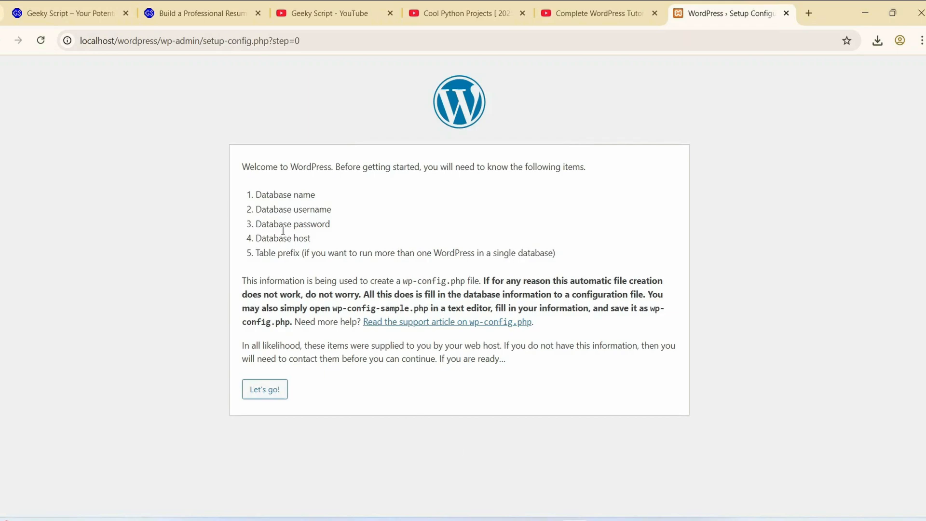
- Review the list of required database items on the welcome page and proceed to the database connection form
left_click_drag(280, 164, 419, 228)
left_click(418, 230)
left_click_drag(363, 164, 580, 170)
left_click(469, 194)
left_click_drag(424, 165, 591, 253)
left_click(593, 251)
left_click(263, 393)
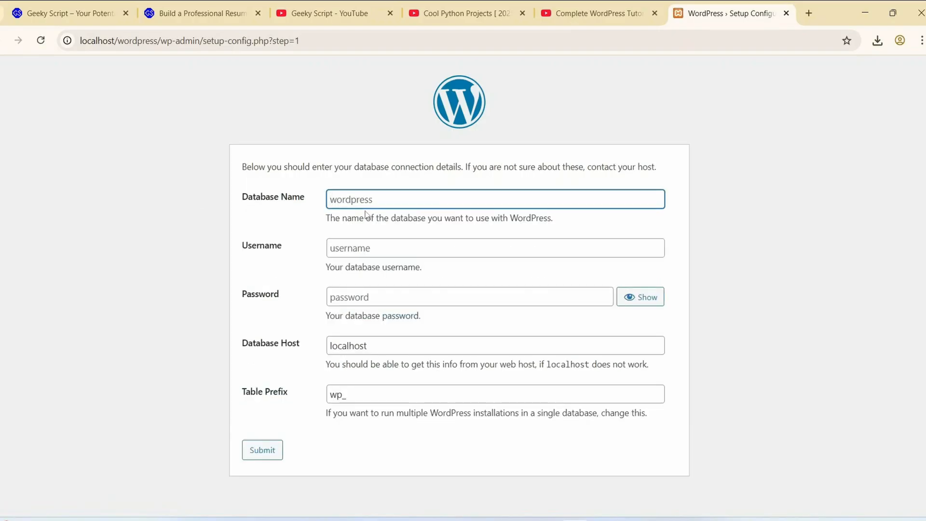
- Submit the database connection details with database name wordpress, username root, blank password, host localhost and table prefix wp_
type("wordpress")
left_click(349, 249)
type("roo")
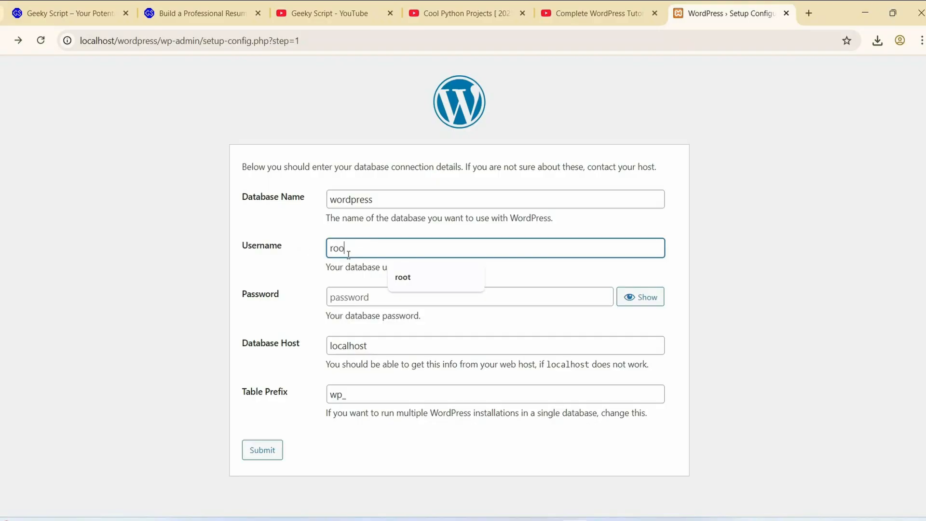
type("t")
left_click(379, 236)
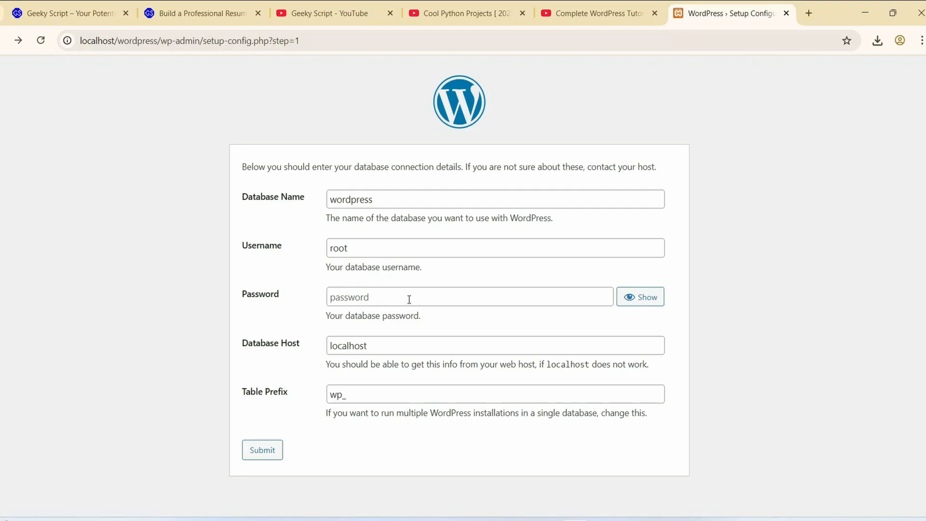
left_click_drag(349, 248, 317, 248)
left_click(368, 250)
left_click(265, 452)
- Read the database connection confirmation and run the WordPress installation
left_click_drag(264, 167, 555, 167)
left_click(432, 204)
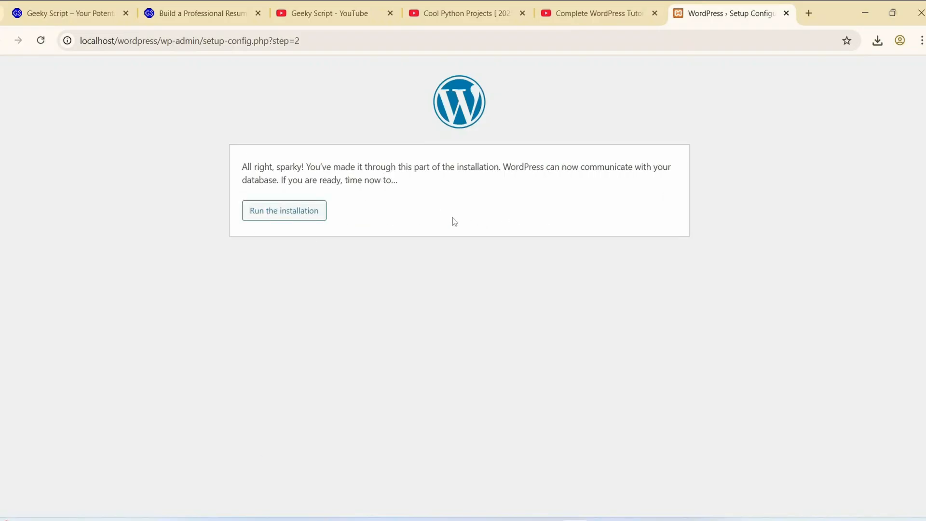
left_click(296, 218)
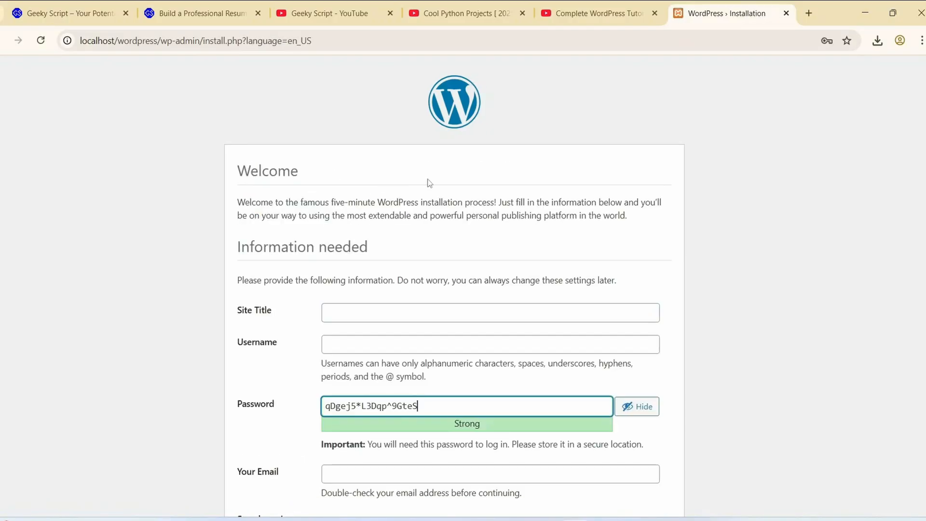
- Enter the portfolio owner's full name as the site title and root as the WordPress username
scroll(428, 182, "down", 2)
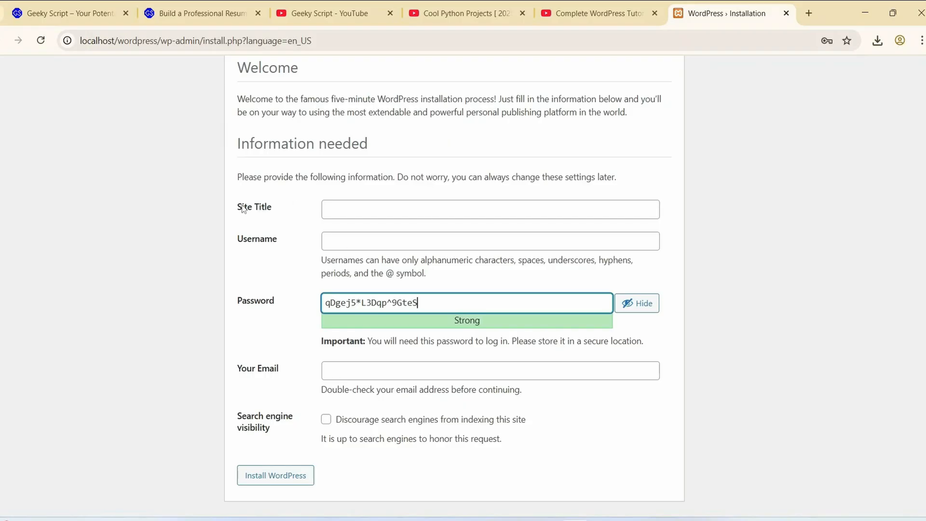
left_click_drag(242, 207, 281, 209)
left_click(289, 207)
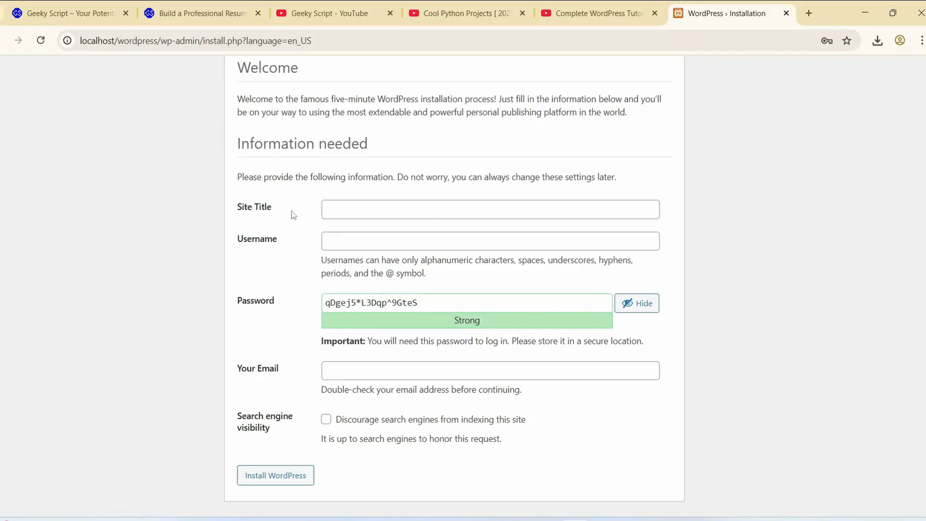
left_click(357, 208)
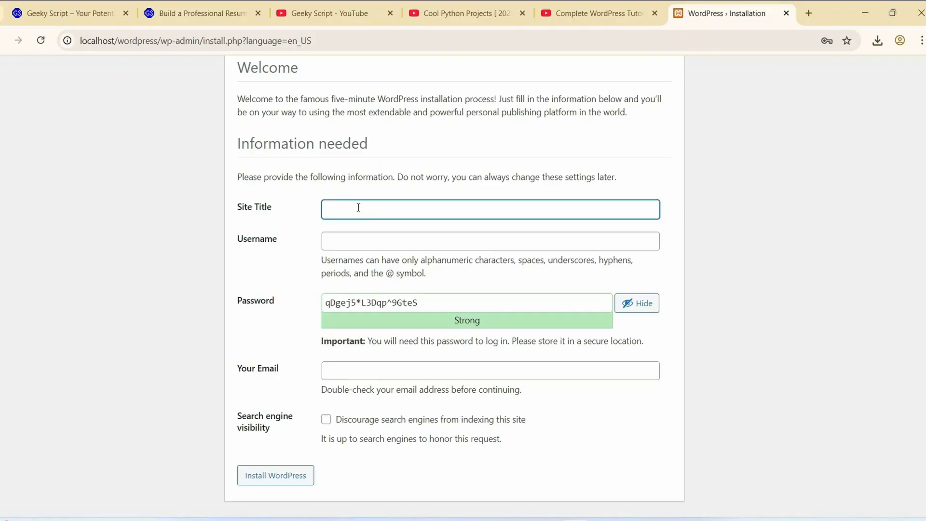
left_click(373, 242)
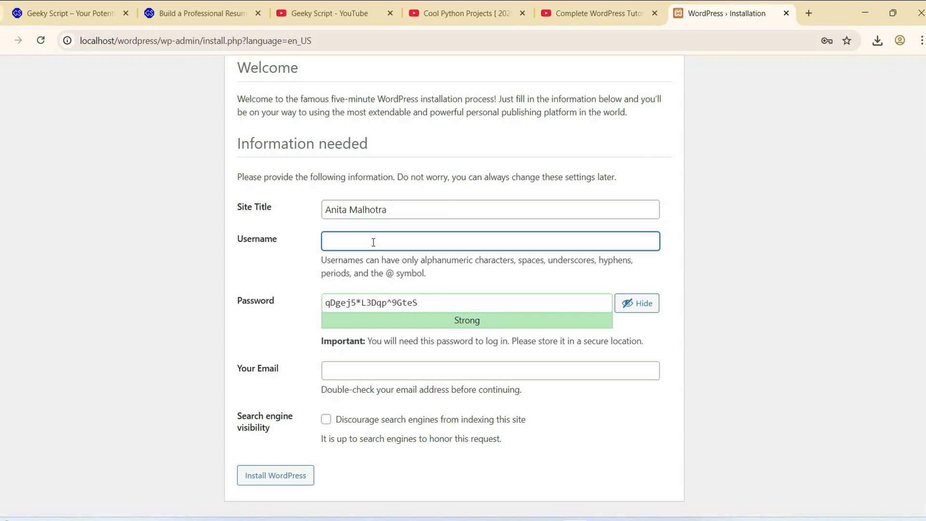
type("root")
- Replace the suggested WordPress password, confirm use of the weak password, and try to install WordPress with the email left blank
left_click(370, 306)
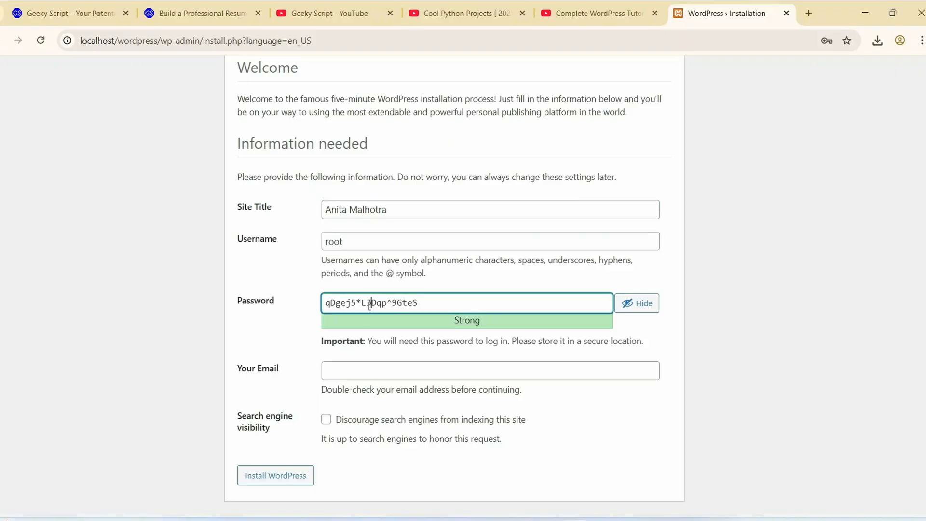
triple_click(369, 305)
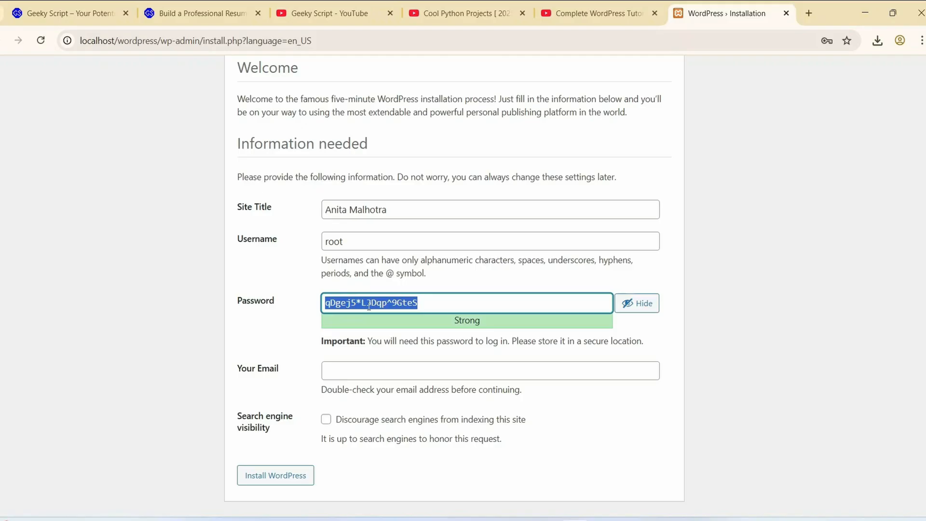
type("root")
left_click(376, 285)
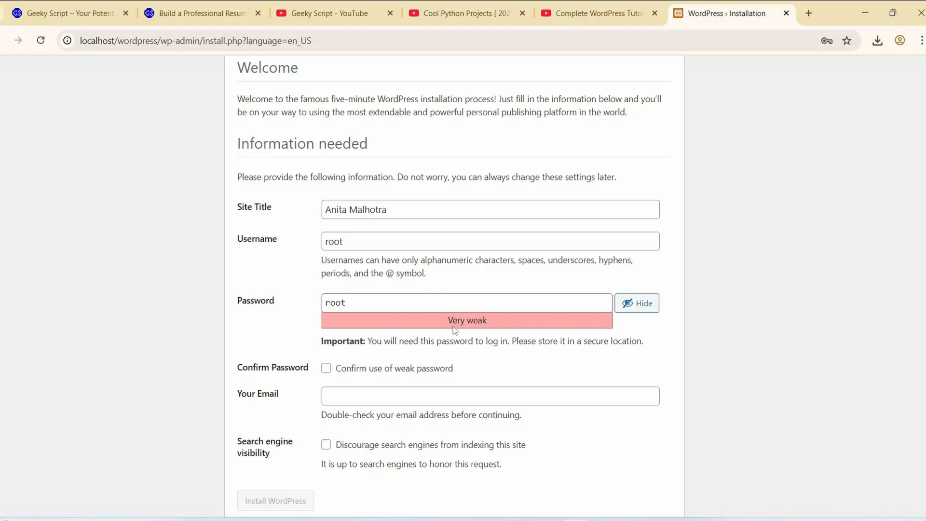
left_click(326, 368)
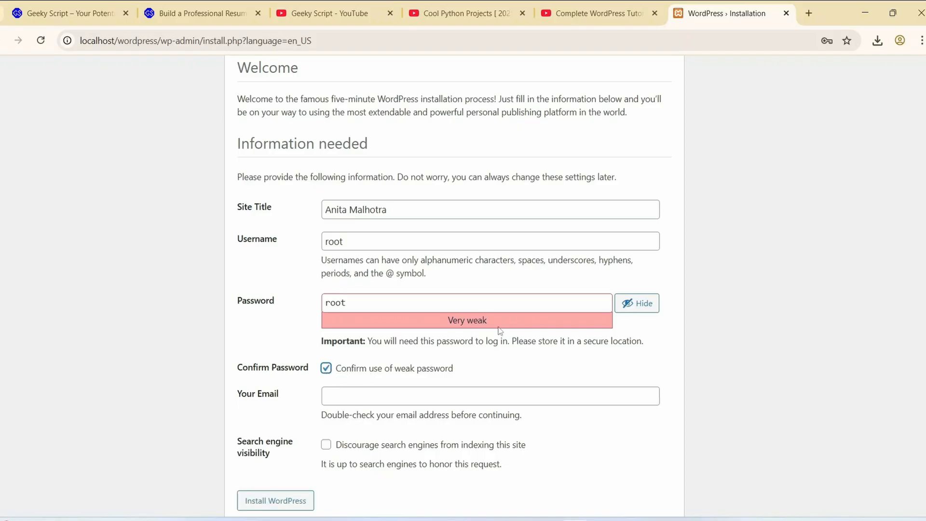
left_click(285, 501)
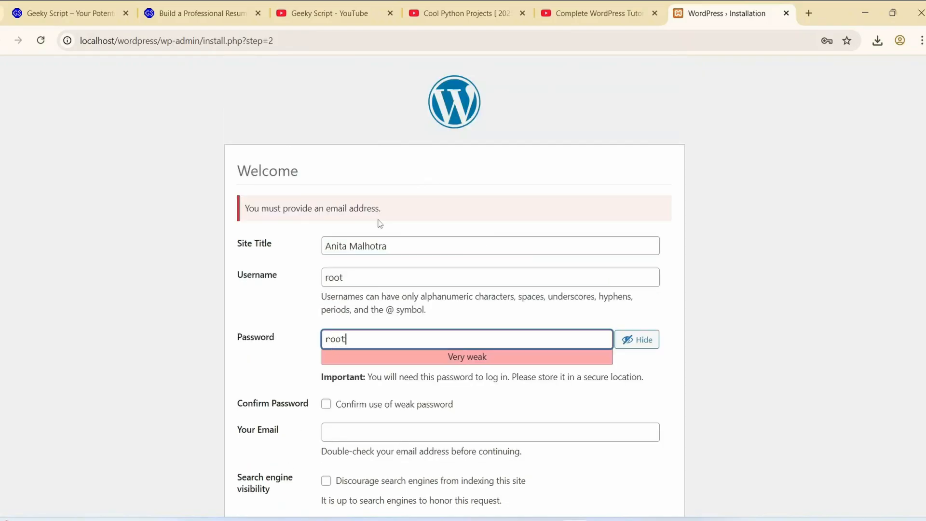
- Fill in the contact e-mail address in the WordPress installation form
scroll(380, 223, "down", 3)
left_click(369, 370)
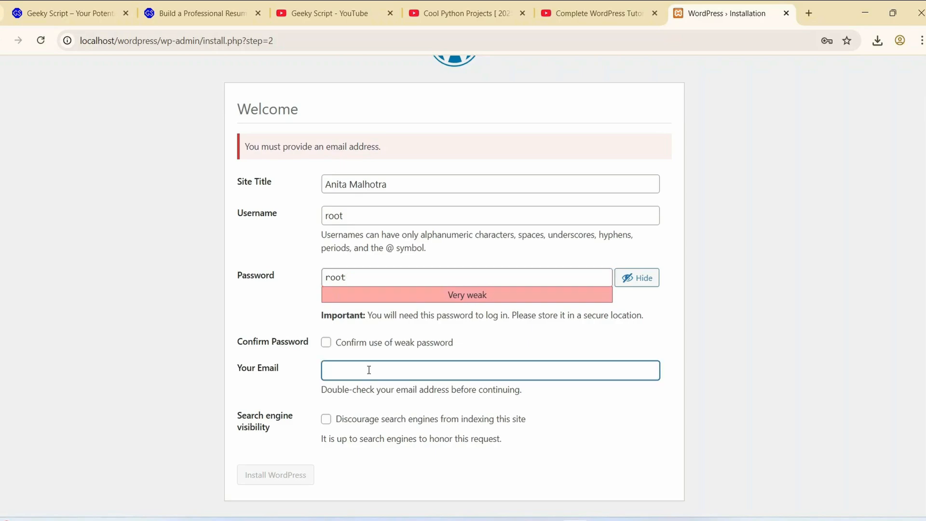
type("example@gmail.com")
- Confirm use of the weak password and install WordPress
left_click(323, 345)
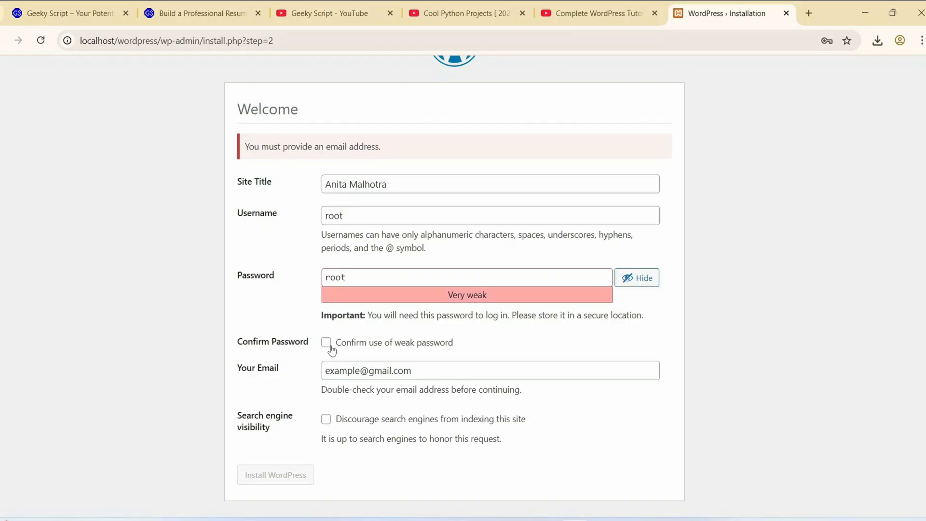
left_click(326, 342)
left_click(285, 478)
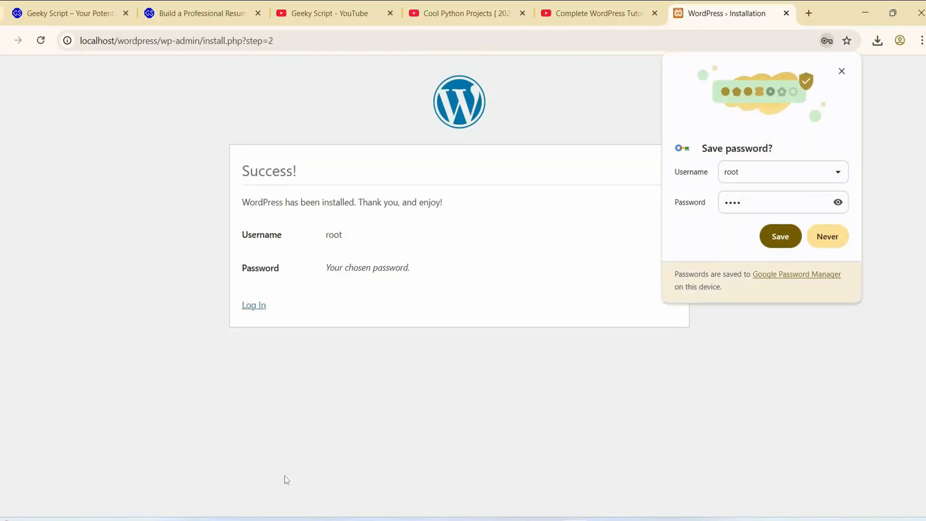
- Save the WordPress login in the browser and log in as root with Remember Me enabled
left_click(779, 241)
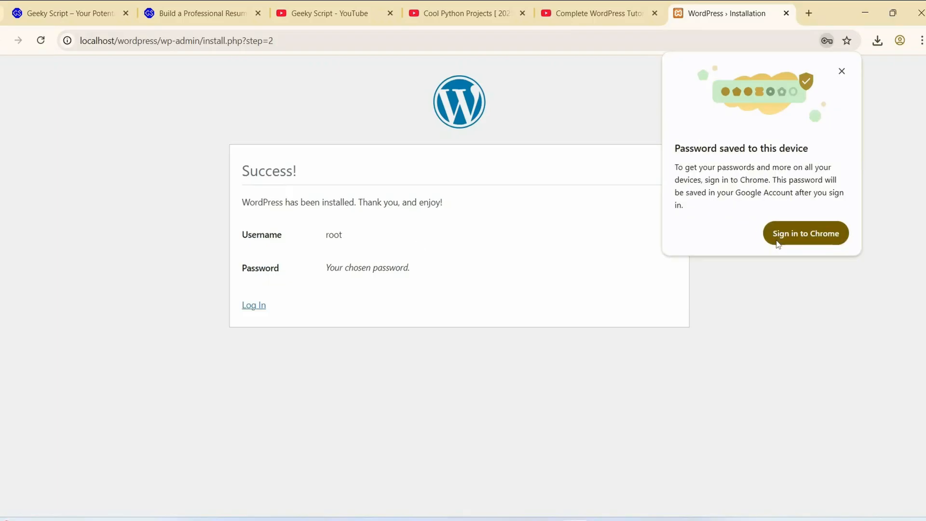
left_click(842, 71)
left_click(259, 306)
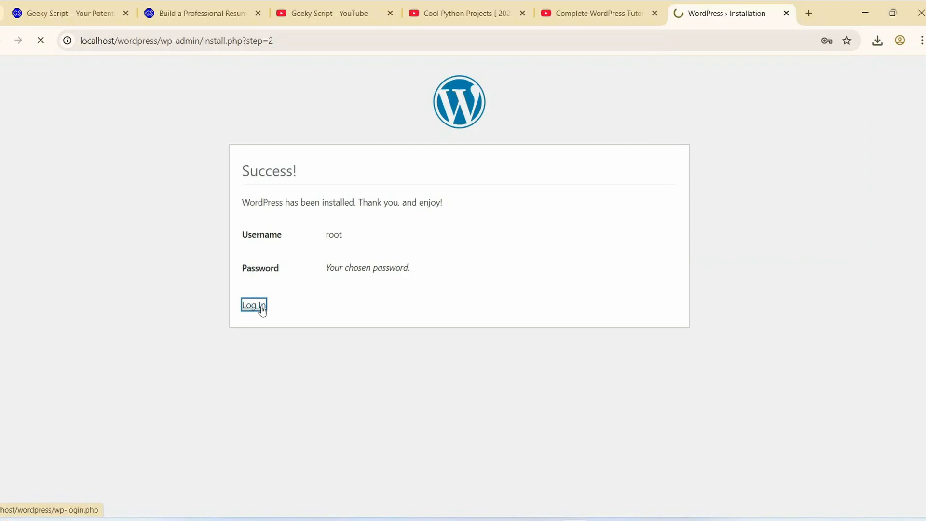
left_click(408, 302)
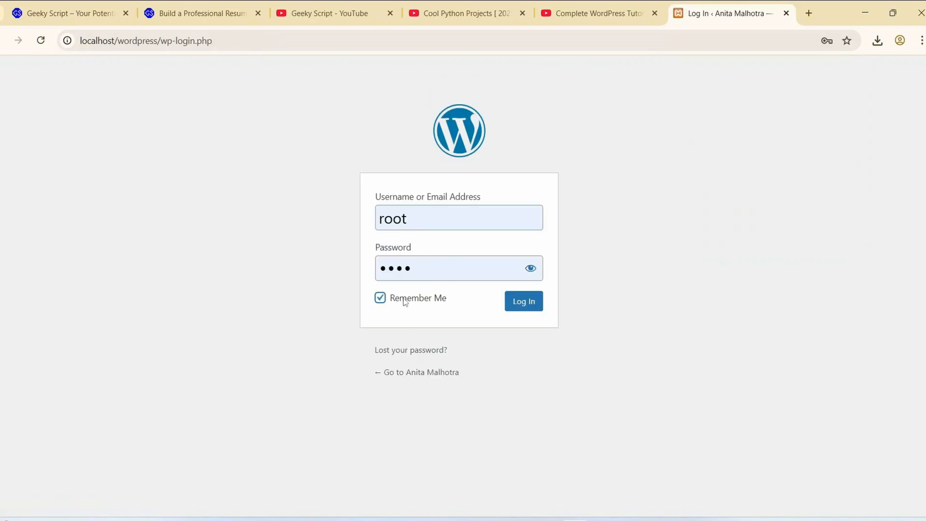
left_click(524, 305)
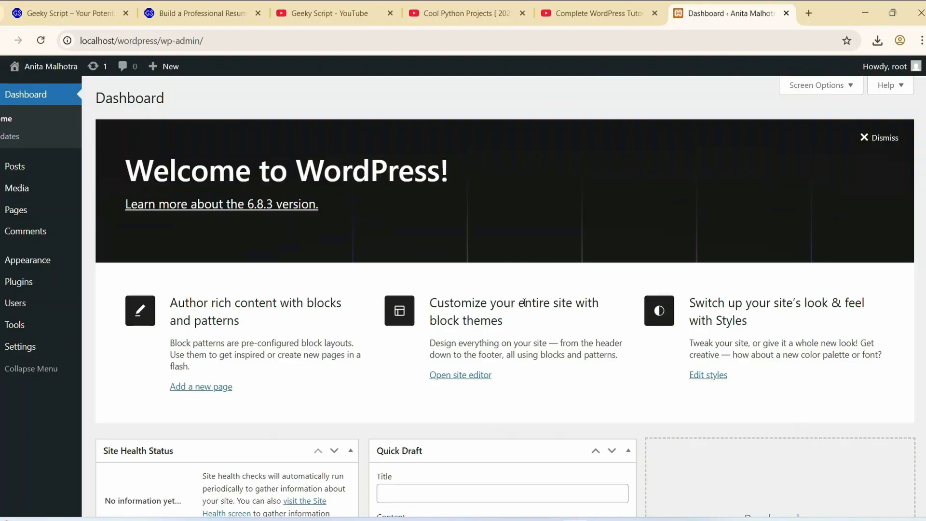
left_click_drag(235, 170, 514, 224)
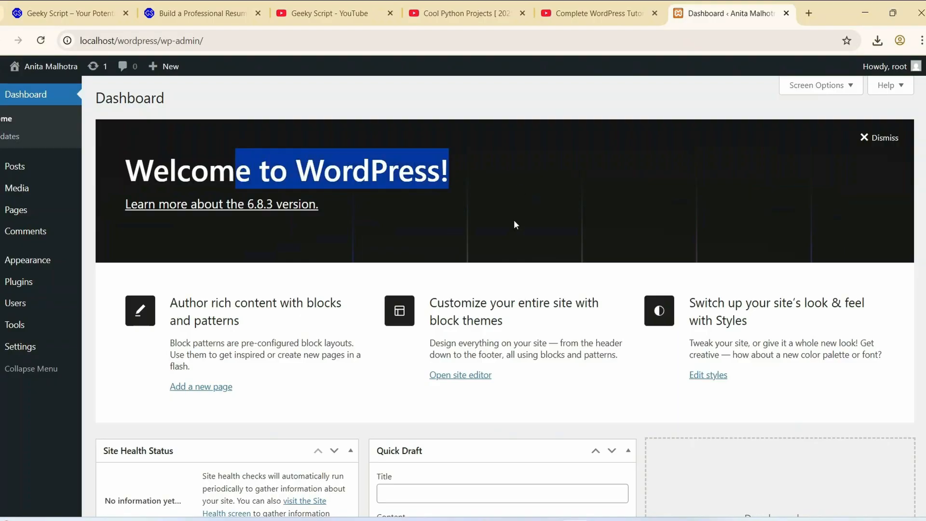
left_click(578, 217)
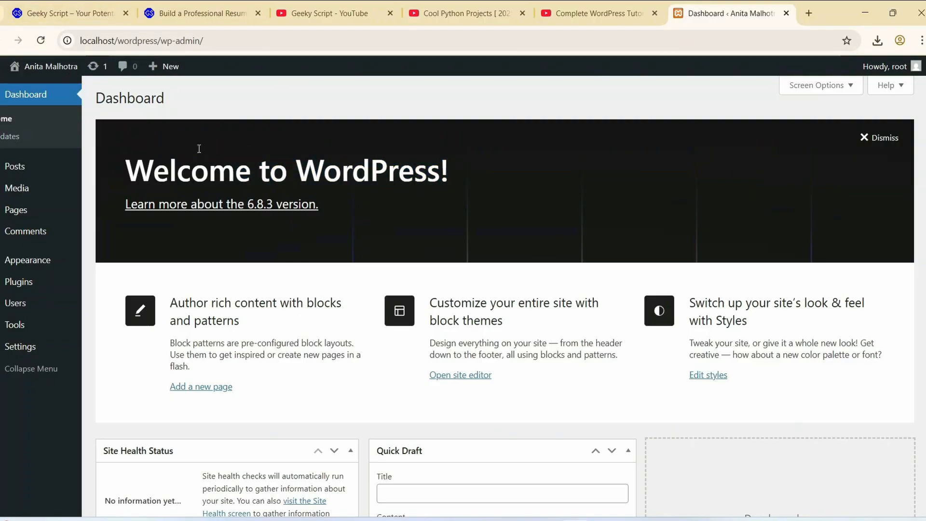
left_click(282, 202)
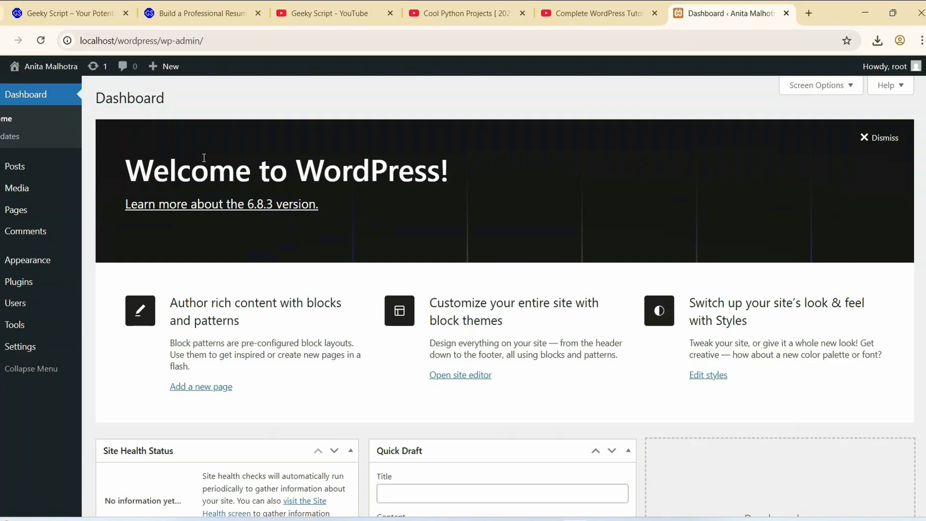
- Open the site's themes and go to the catalogue for adding a new theme
mouse_move(23, 260)
left_click(108, 267)
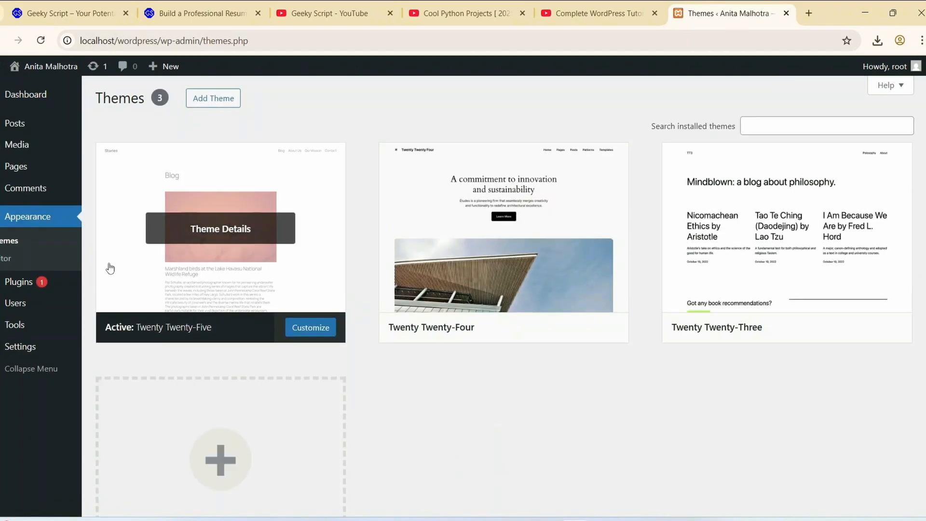
scroll(256, 397, "down", 3)
left_click(235, 346)
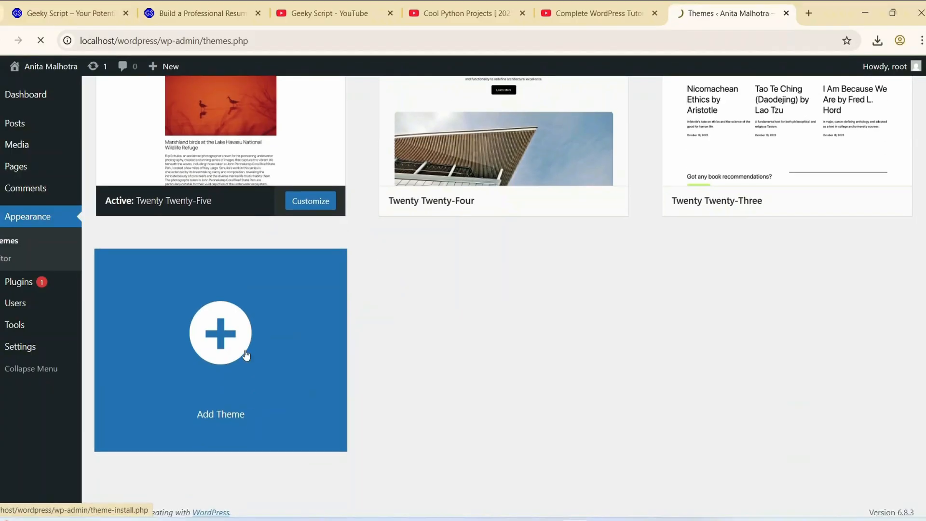
left_click(793, 135)
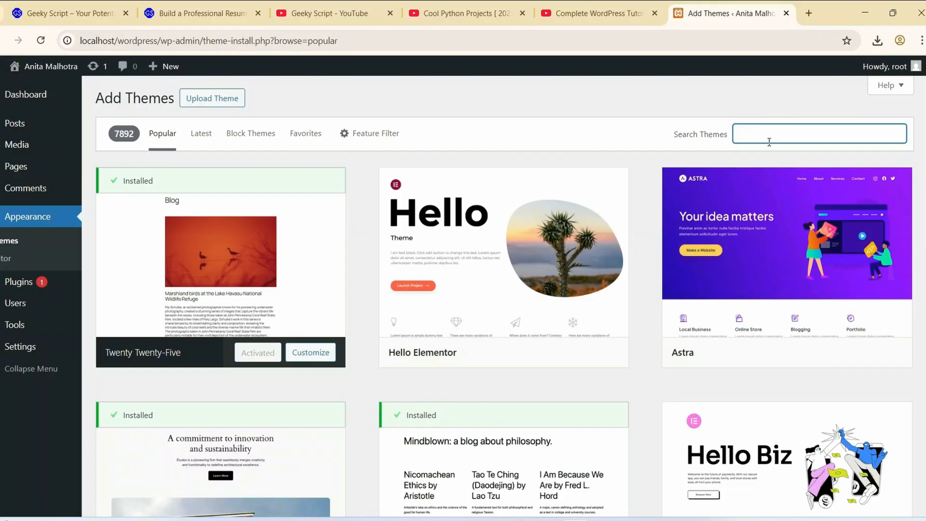
- Browse the popular themes in the catalogue for one that suits the portfolio site
mouse_move(703, 340)
scroll(793, 234, "down", 6)
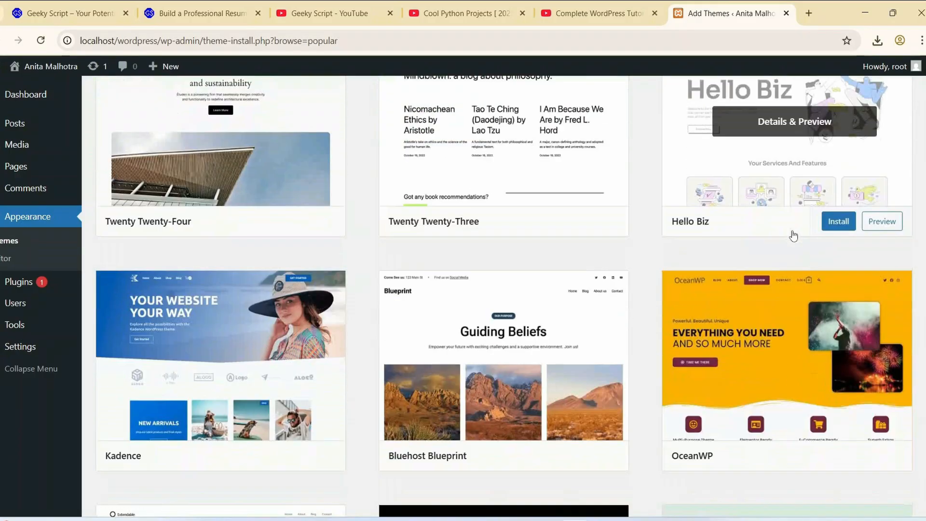
scroll(598, 234, "down", 3)
scroll(606, 239, "up", 3)
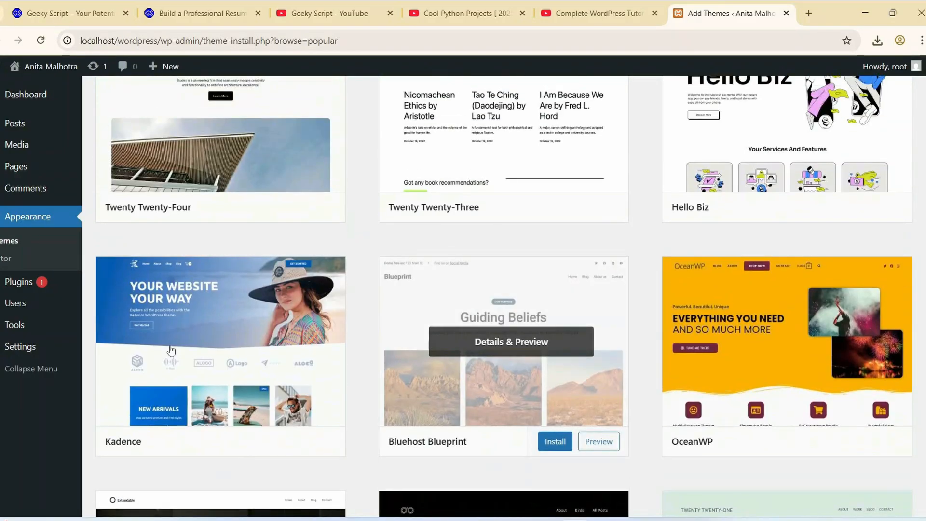
scroll(255, 357, "down", 1)
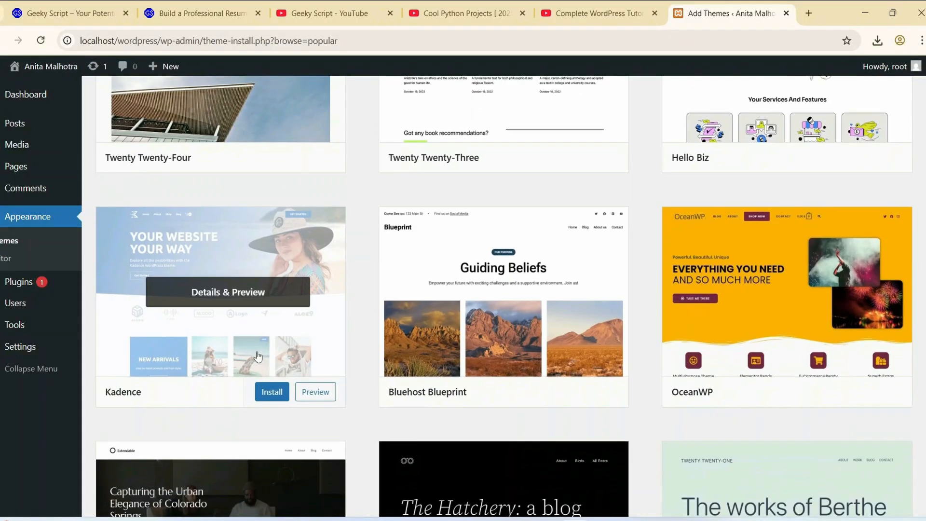
scroll(461, 275, "down", 6)
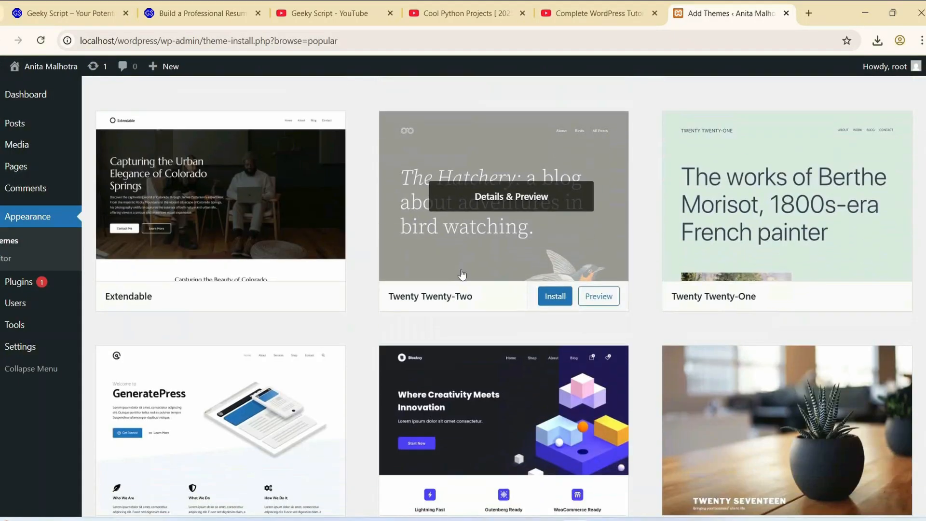
scroll(462, 274, "down", 3)
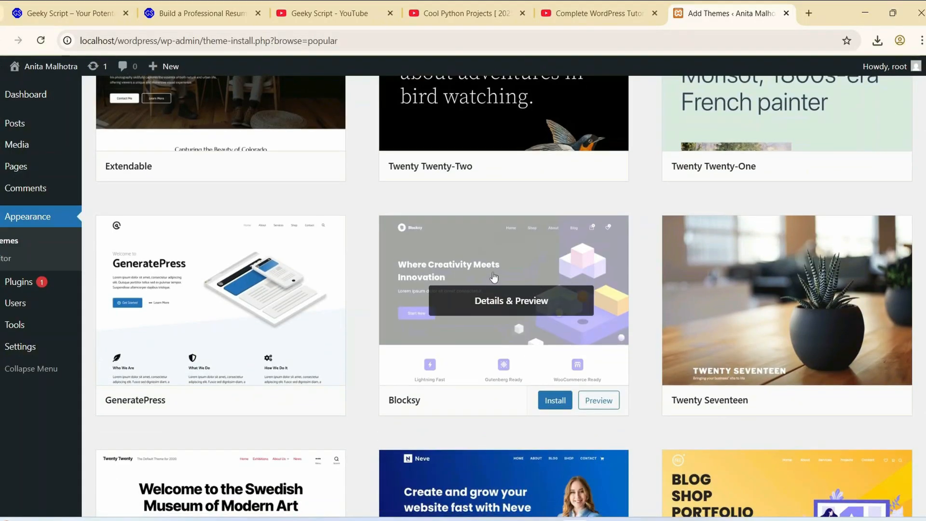
scroll(494, 276, "down", 6)
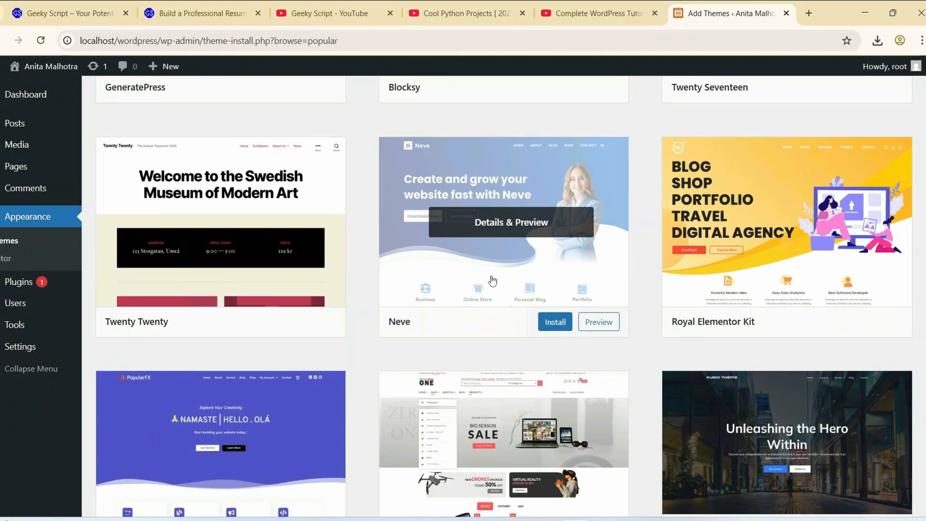
scroll(491, 281, "down", 8)
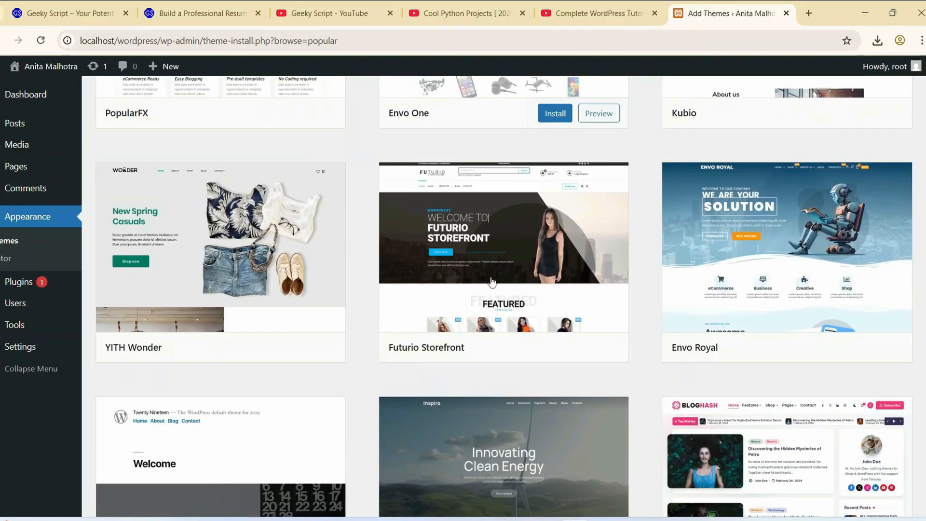
scroll(492, 282, "down", 8)
scroll(490, 283, "down", 4)
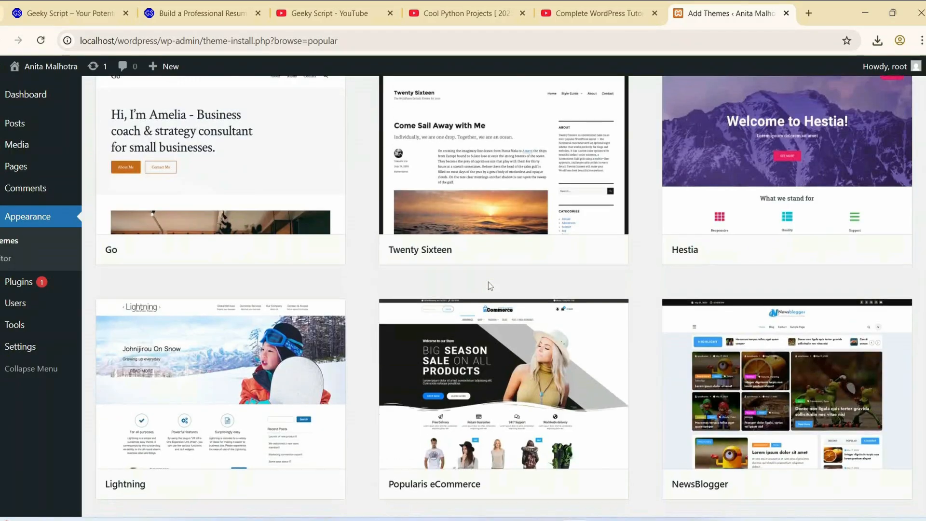
scroll(488, 276, "up", 10)
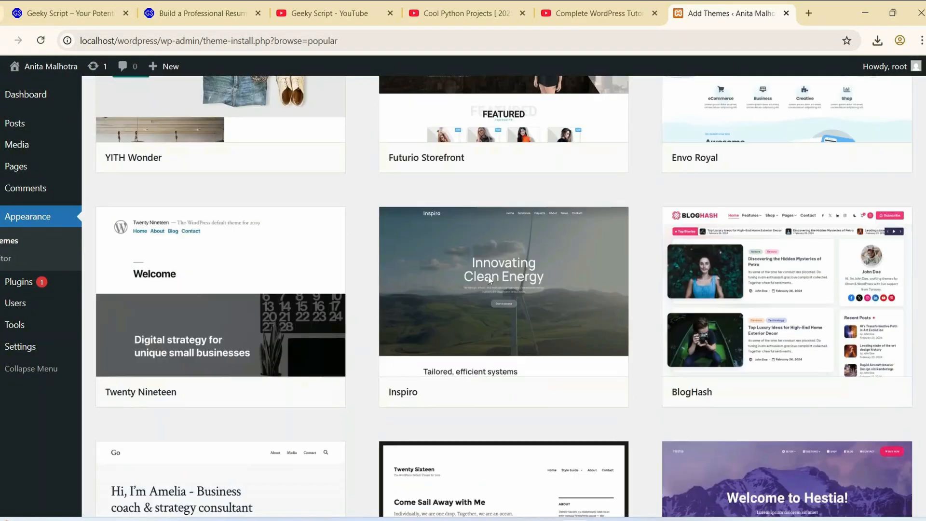
scroll(489, 279, "up", 10)
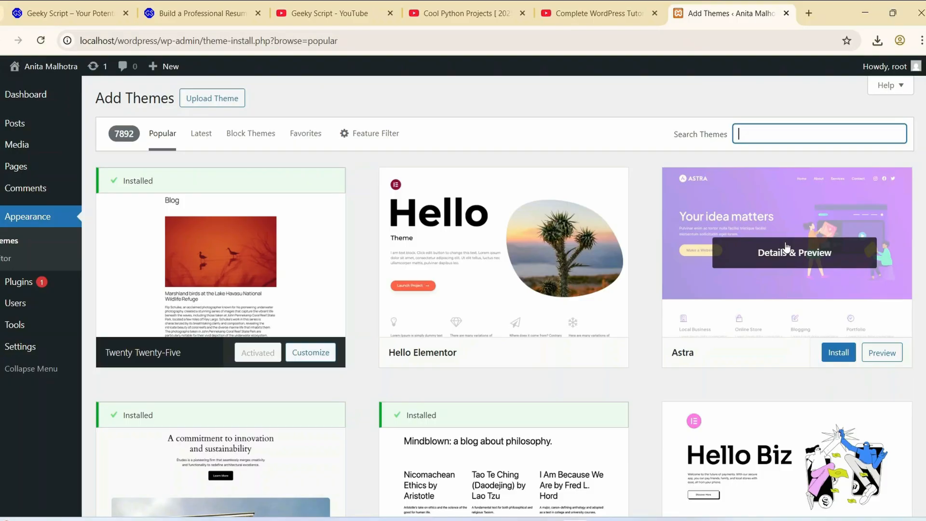
- Install the Astra theme and activate it for the site
left_click(845, 353)
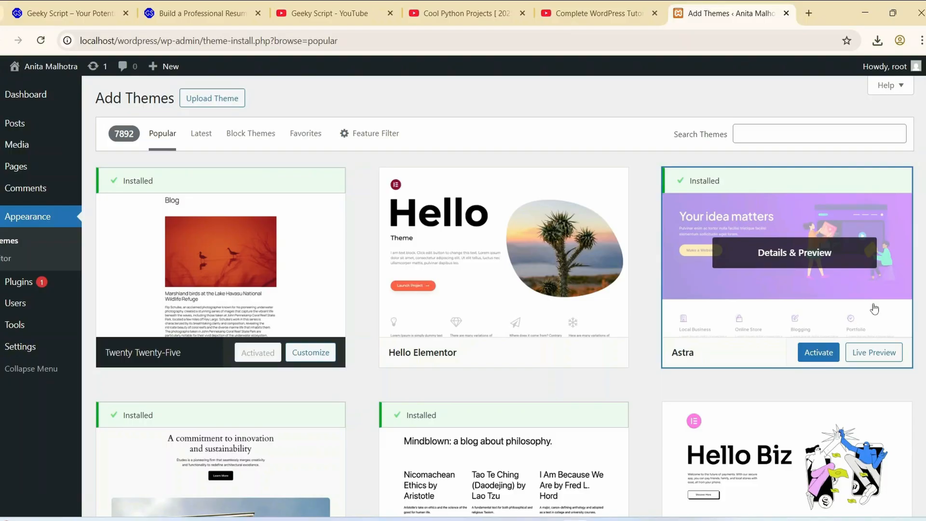
left_click(823, 357)
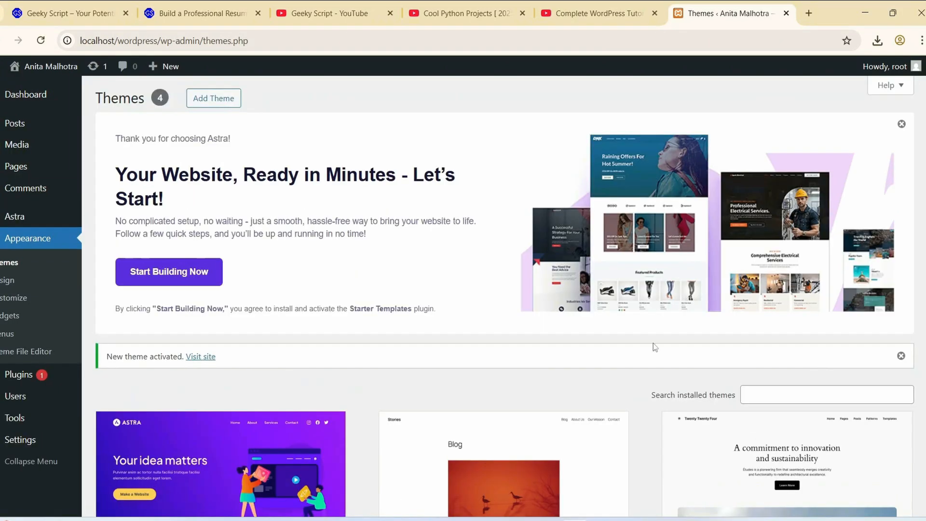
scroll(479, 278, "down", 2)
scroll(507, 278, "down", 3)
scroll(539, 281, "up", 4)
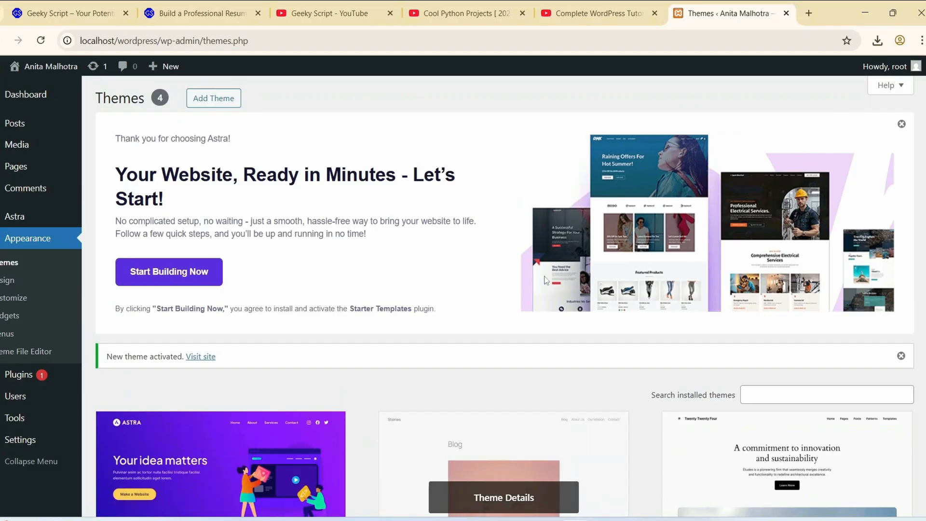
- Open the site's front end in a new browser tab and examine its home page title and content
mouse_move(22, 66)
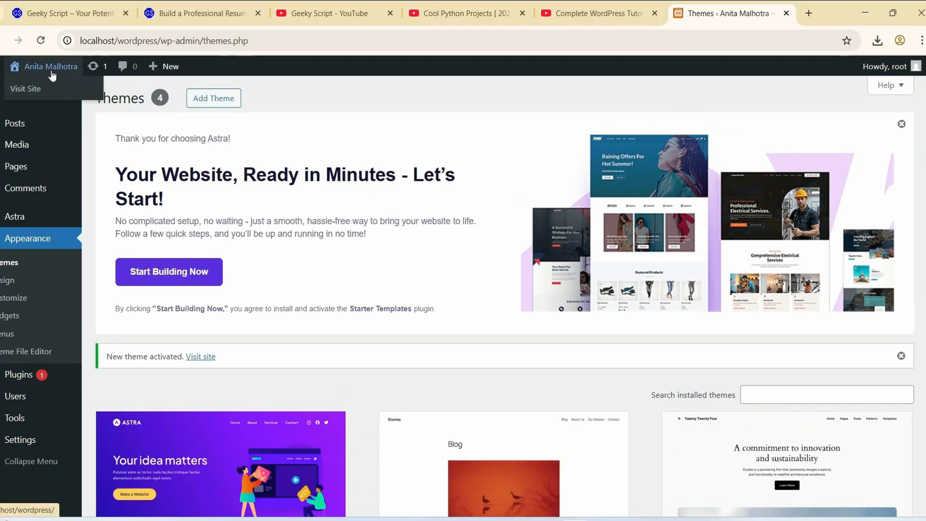
right_click(27, 93)
left_click(43, 106)
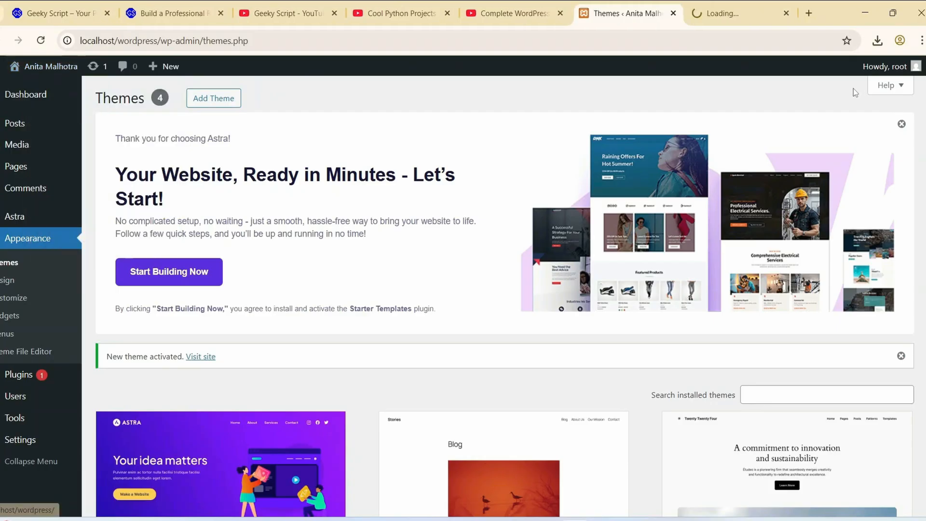
left_click(739, 15)
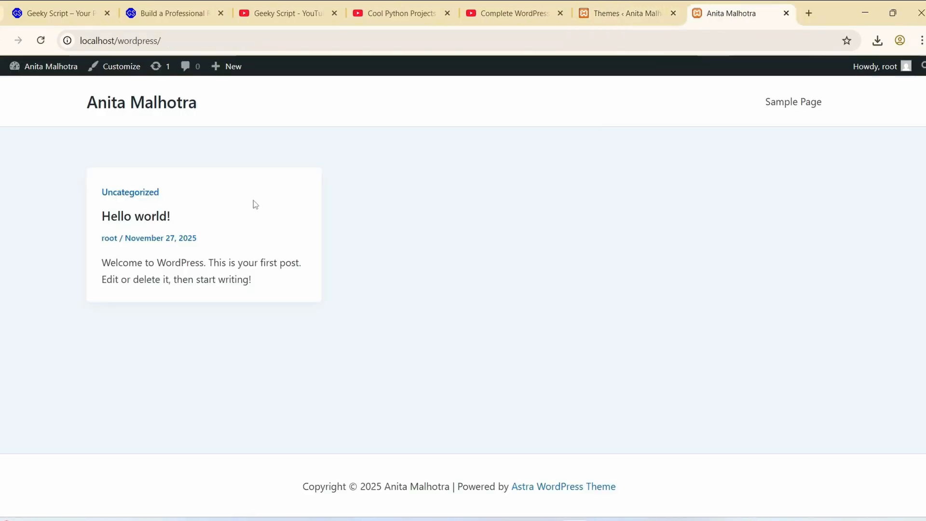
left_click_drag(779, 446, 225, 68)
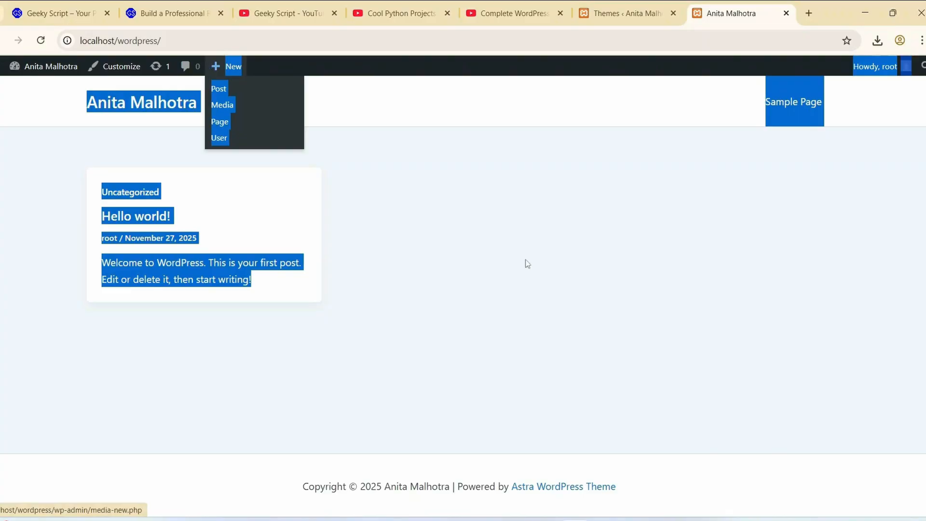
left_click(588, 314)
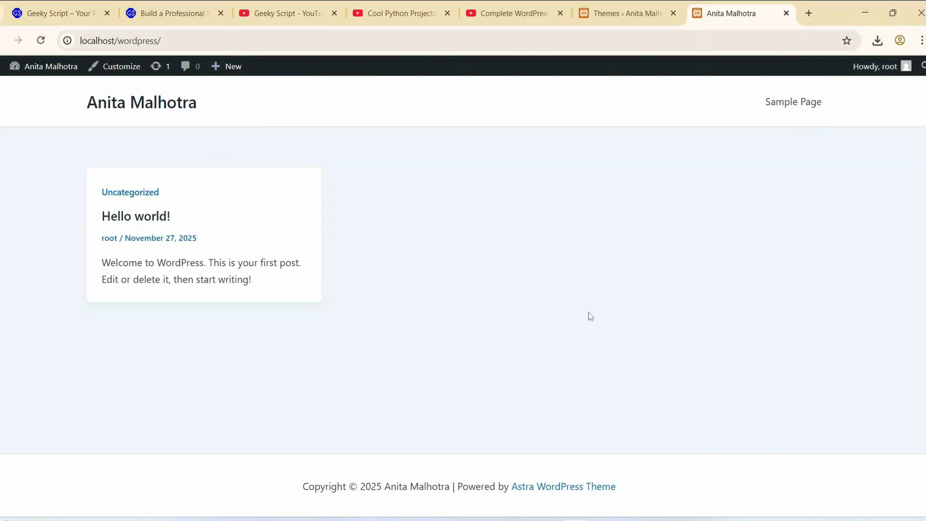
triple_click(101, 99)
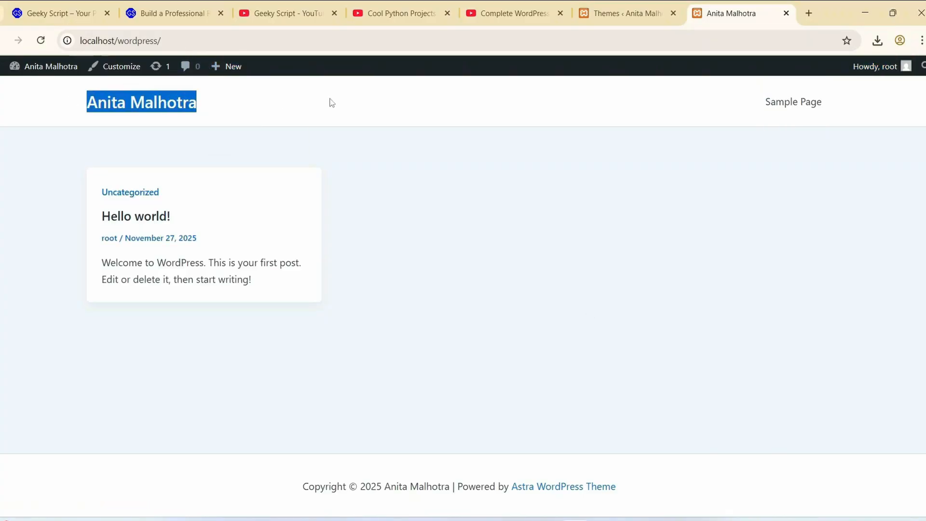
left_click(343, 101)
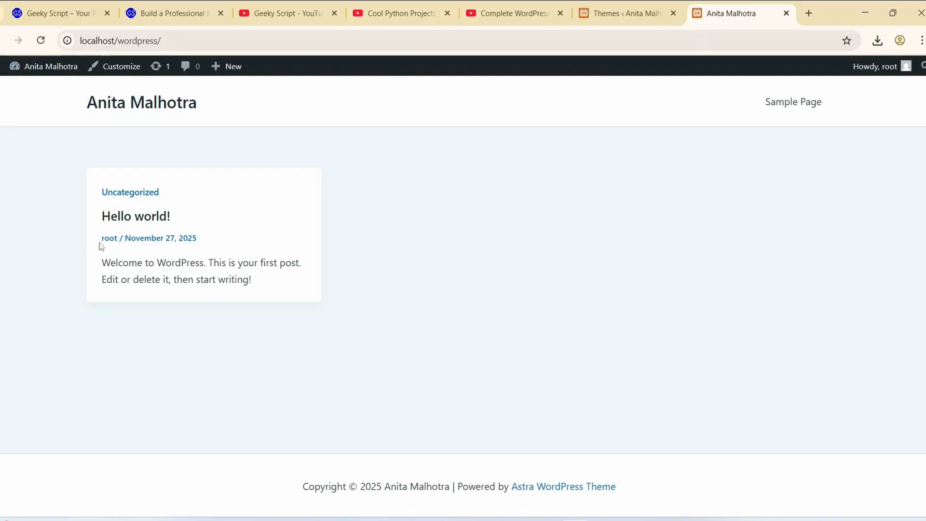
- Open the Uncategorized category and view the "Hello world!" post with its comment
left_click(140, 195)
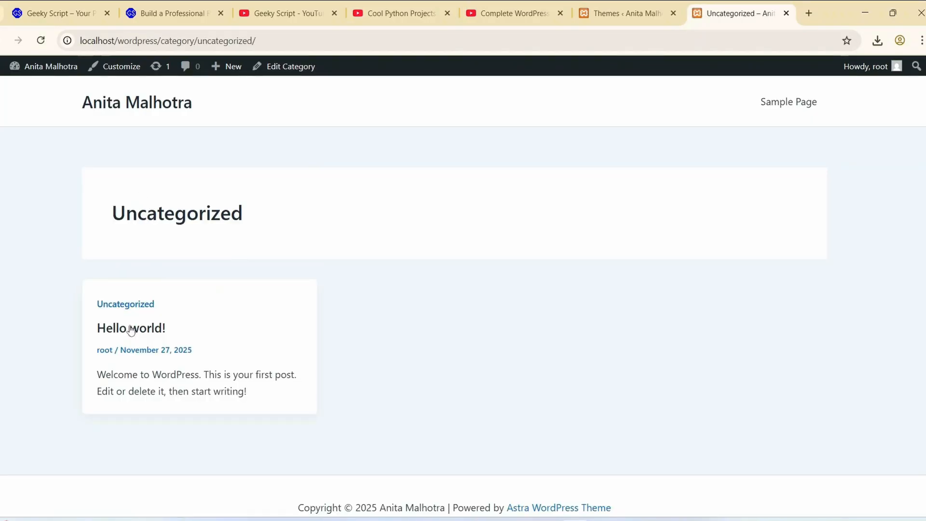
left_click(131, 330)
scroll(366, 266, "down", 6)
scroll(421, 292, "down", 3)
scroll(421, 292, "up", 10)
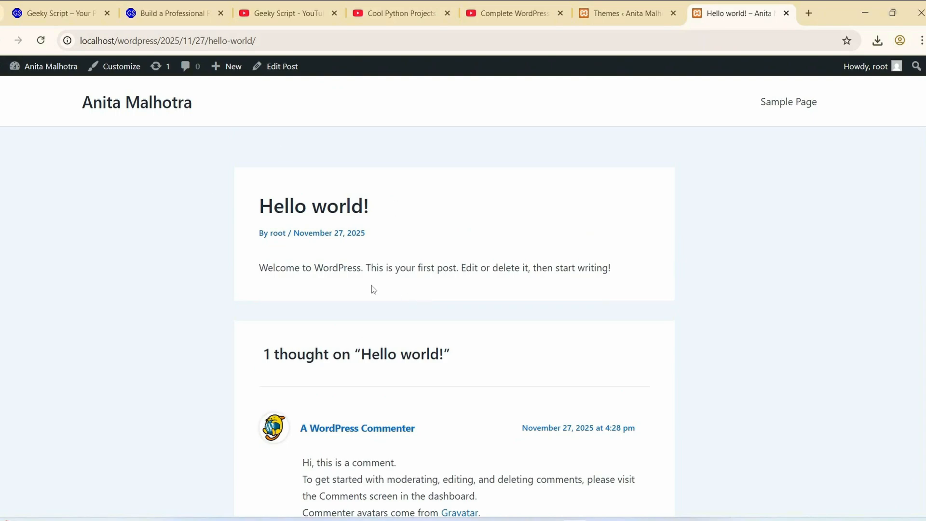
- Return to the Uncategorized category page, look it over and go back to the site's home page
left_click(1, 41)
scroll(345, 301, "down", 2)
scroll(263, 182, "up", 2)
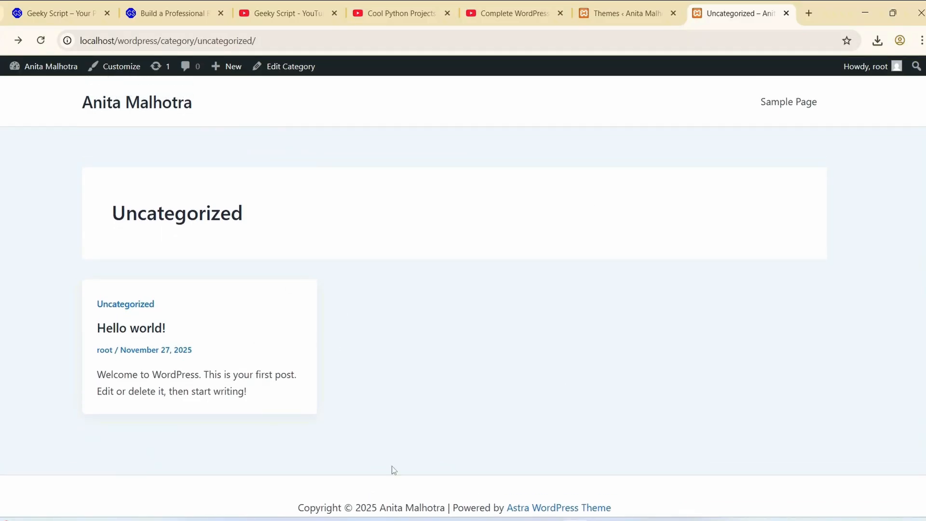
left_click(91, 109)
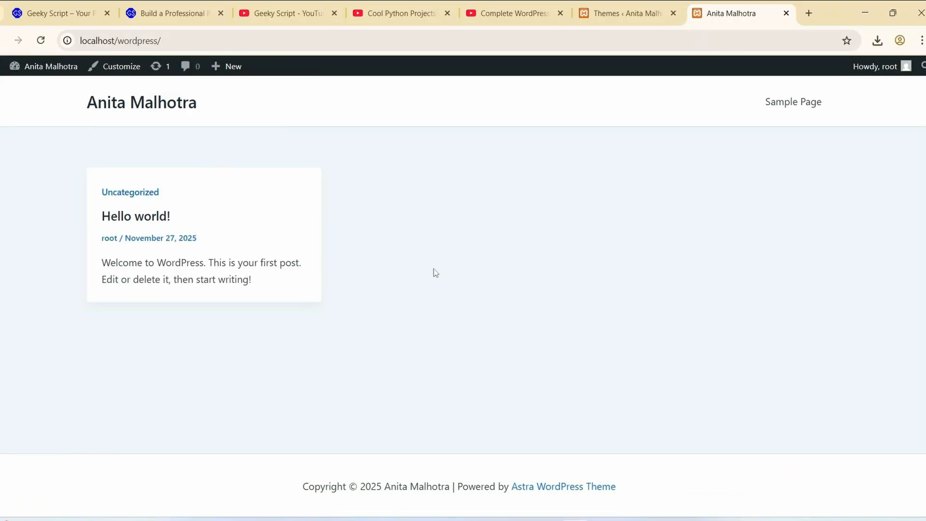
- Go back to the WordPress admin and search the plugins available to add for "elementor"
left_click(604, 15)
mouse_move(17, 373)
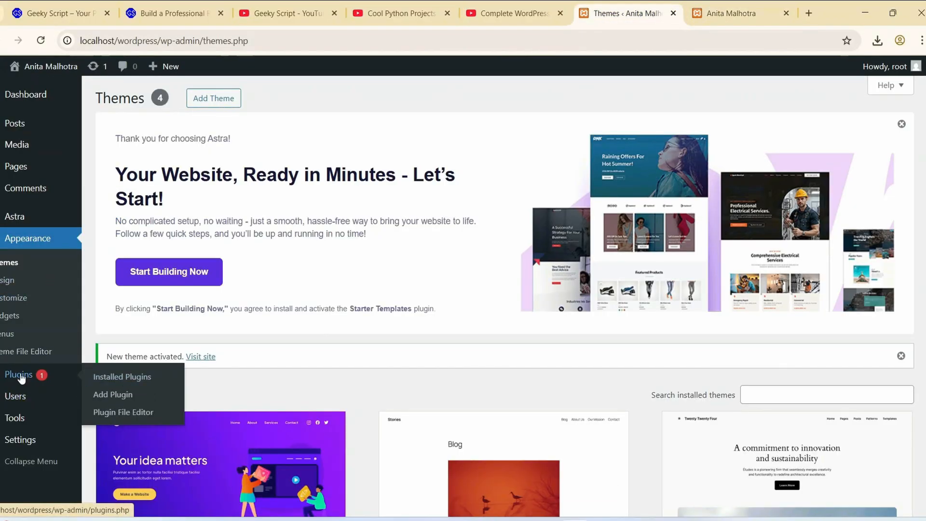
left_click(113, 395)
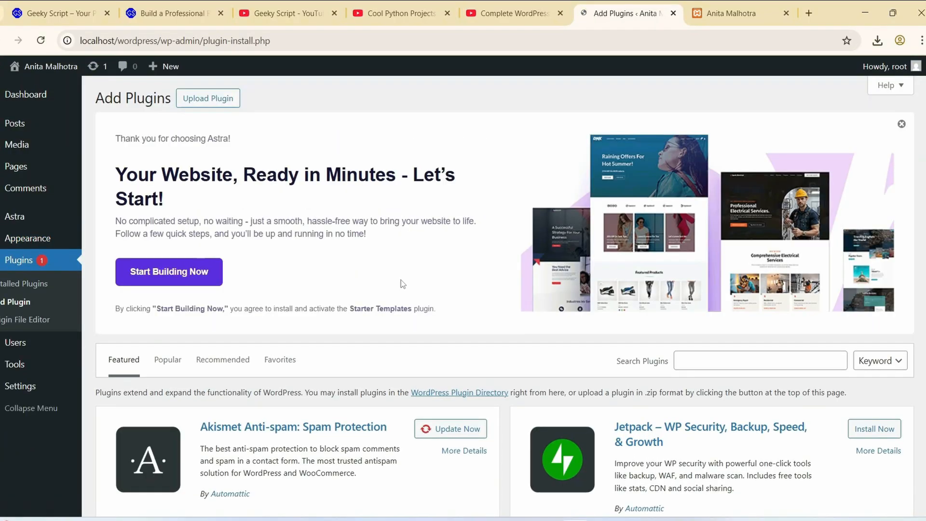
scroll(387, 230, "down", 5)
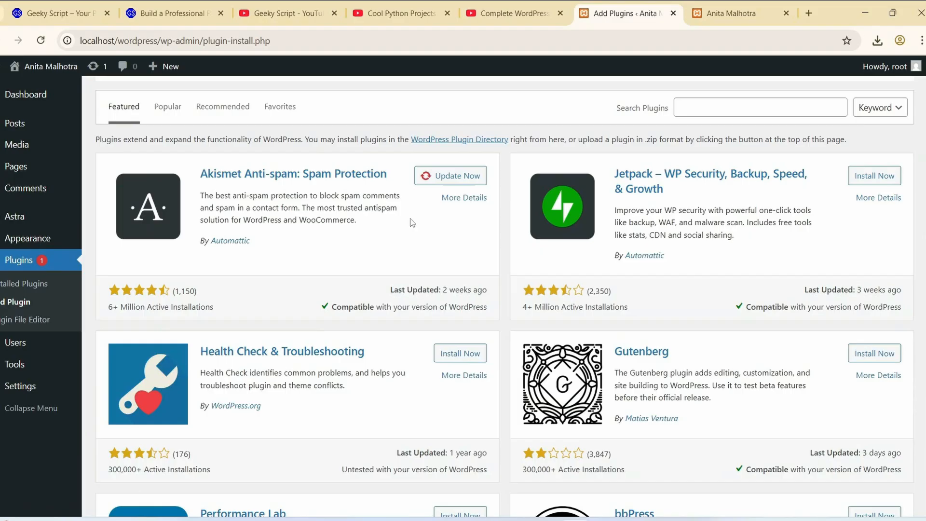
left_click(718, 109)
type("ew")
key("BackSpace")
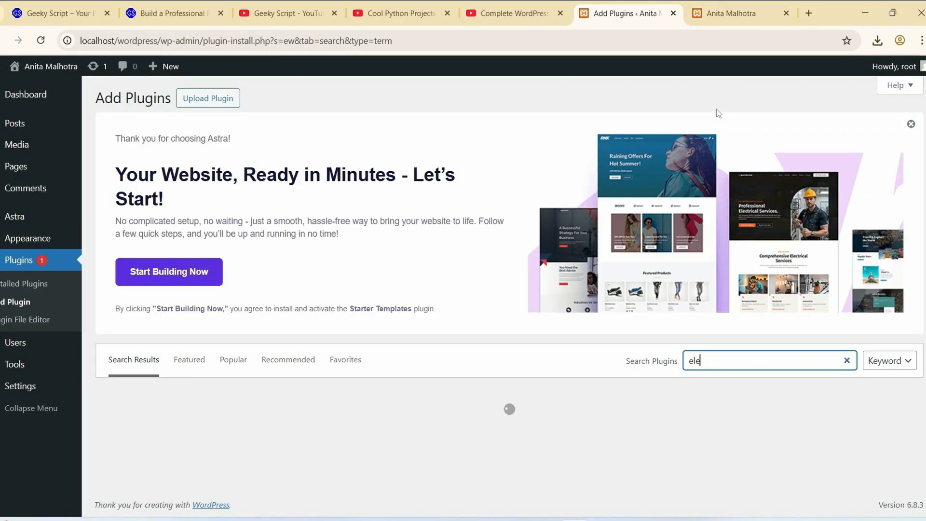
type("lementor")
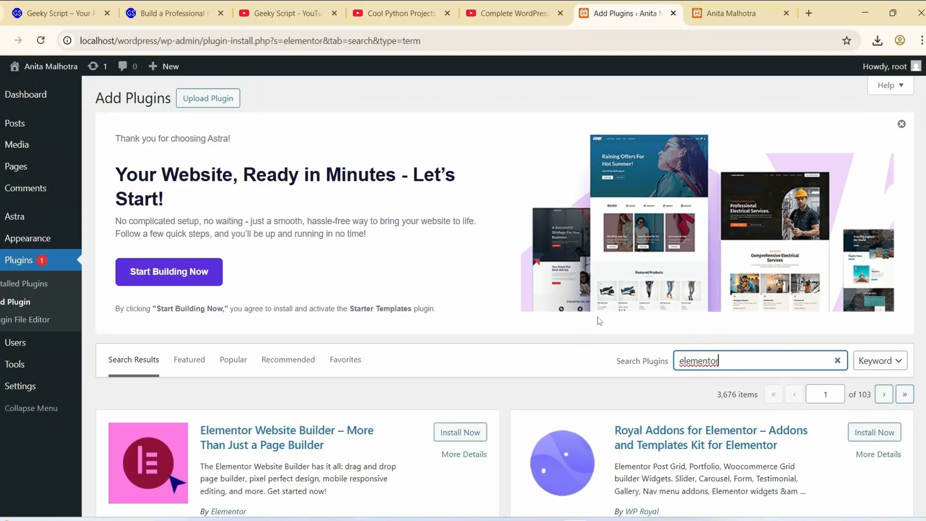
- Install and activate the Elementor Website Builder plugin, and check it in the installed plugins list
scroll(504, 307, "down", 1)
scroll(502, 303, "down", 2)
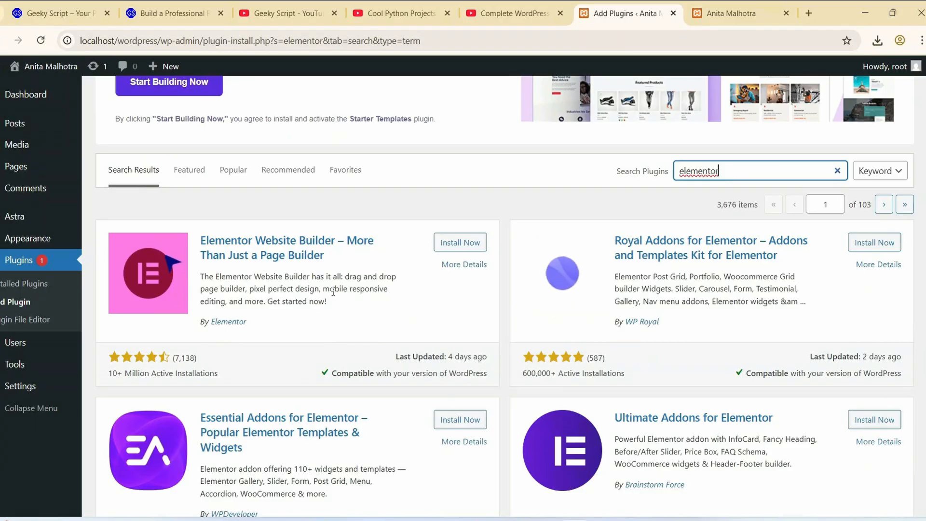
left_click(472, 248)
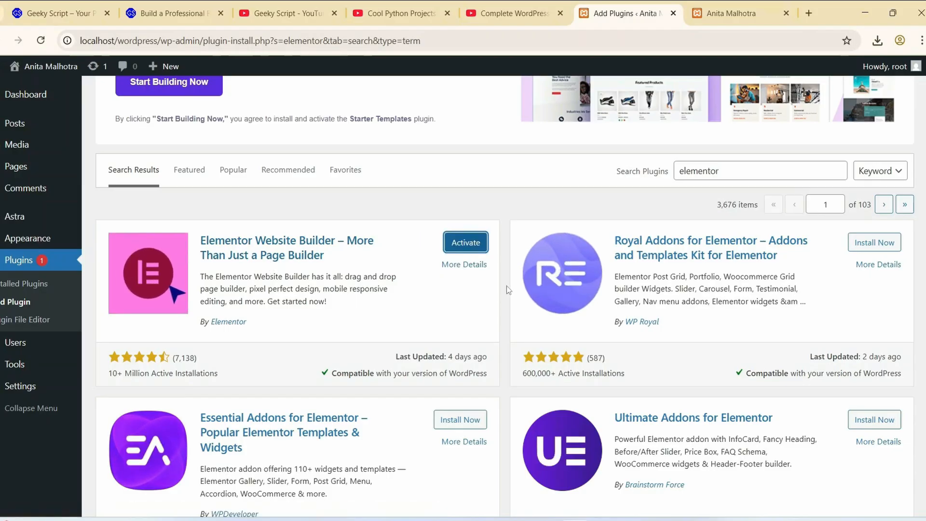
left_click(466, 243)
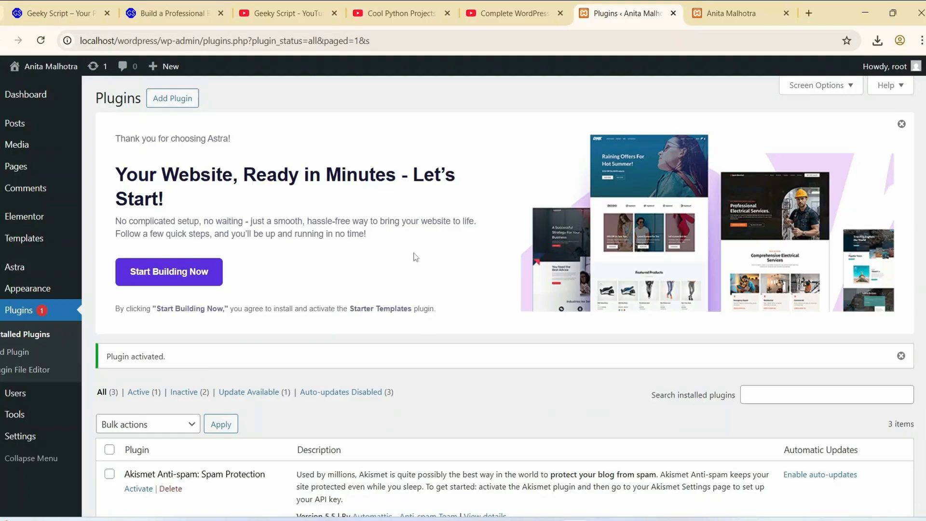
scroll(212, 258, "down", 4)
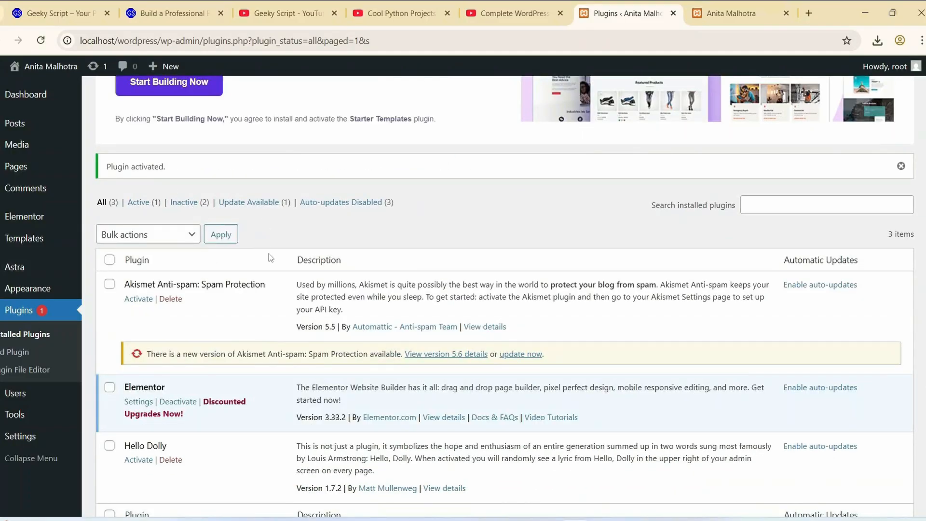
scroll(268, 254, "up", 4)
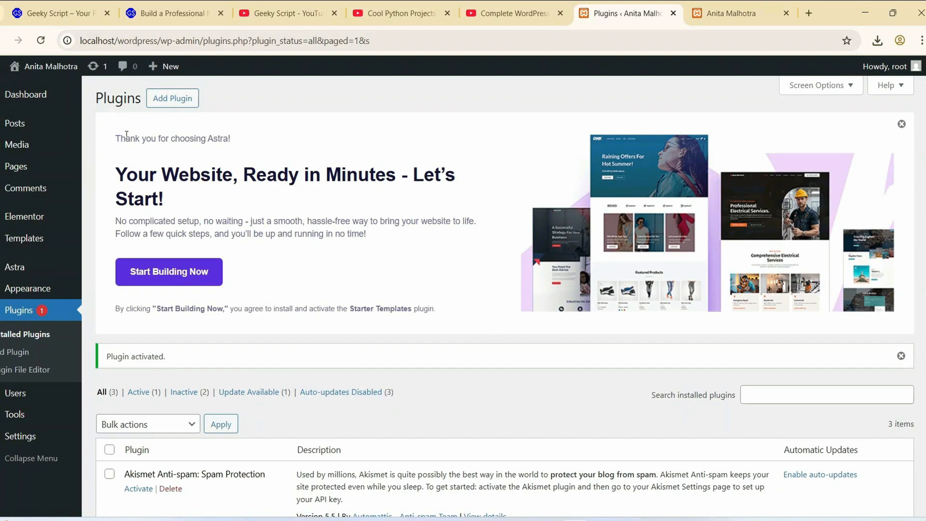
- Start building the website from the Astra welcome notice, installing and activating the Starter Templates plugin
left_click_drag(122, 138, 271, 200)
left_click(302, 244)
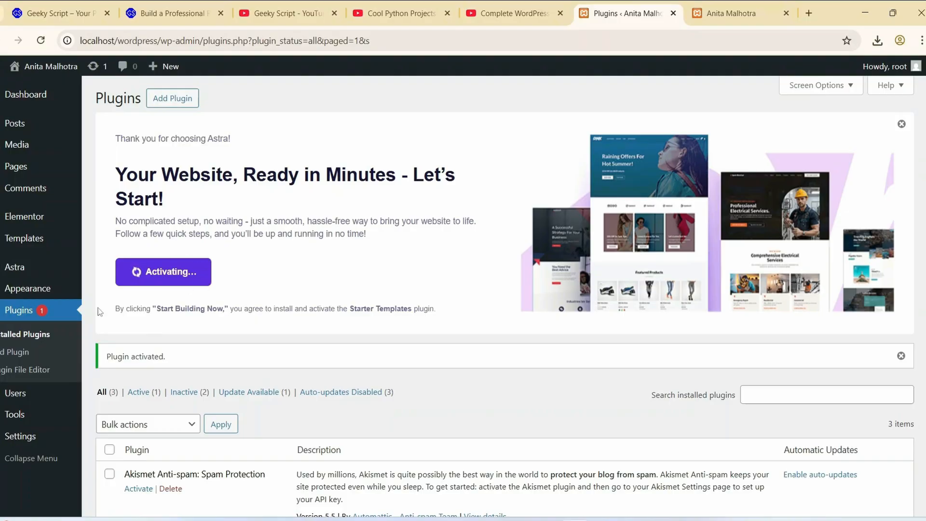
left_click_drag(129, 307, 437, 311)
left_click(253, 311)
left_click(451, 318)
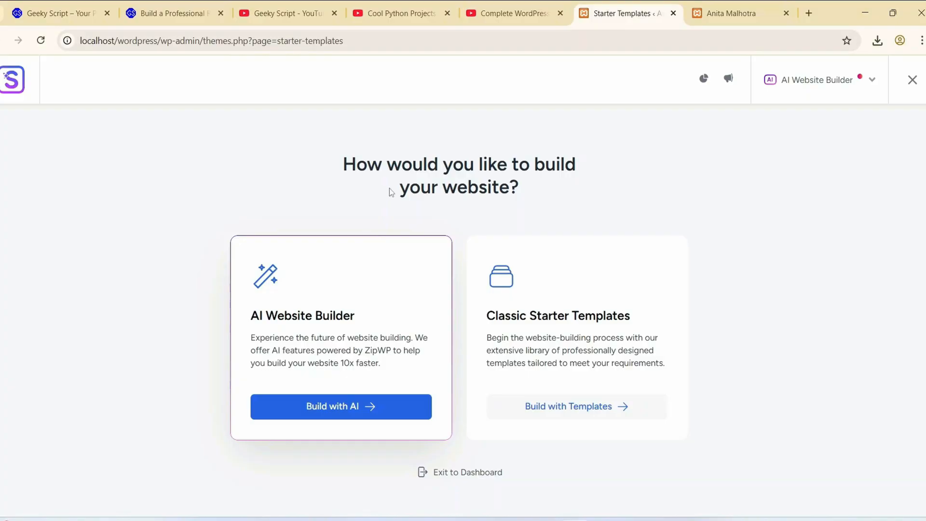
- Compare the two website-building options and choose to build with Classic Starter Templates
left_click_drag(362, 163, 579, 221)
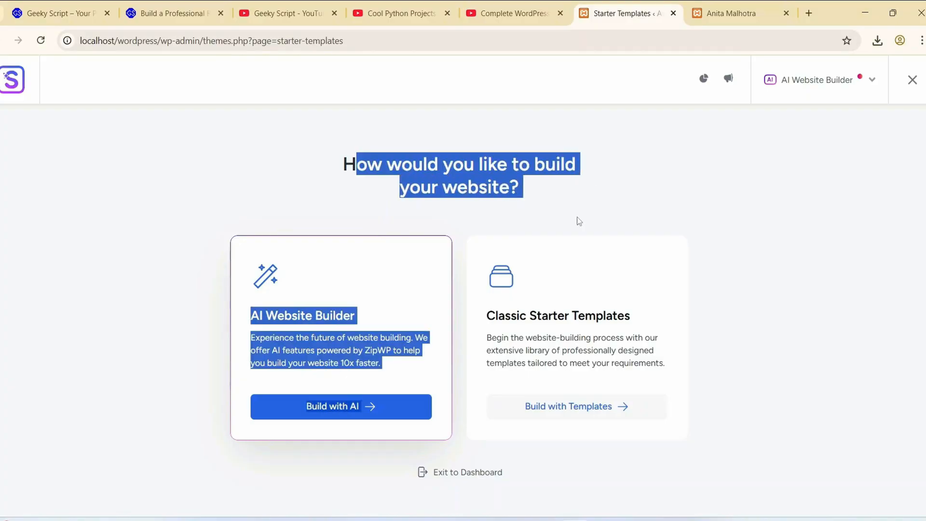
left_click(622, 189)
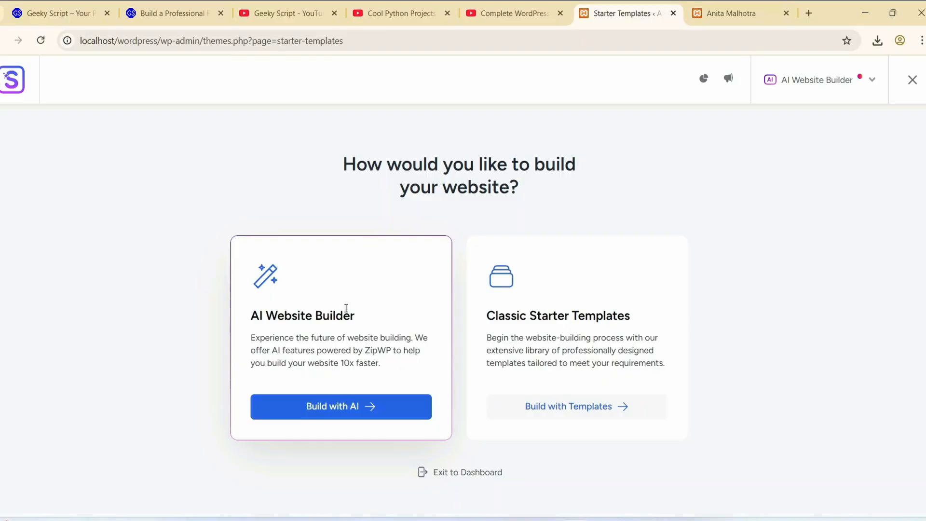
left_click_drag(251, 319, 407, 322)
left_click(334, 342)
left_click_drag(502, 316, 707, 323)
left_click(582, 354)
left_click(536, 407)
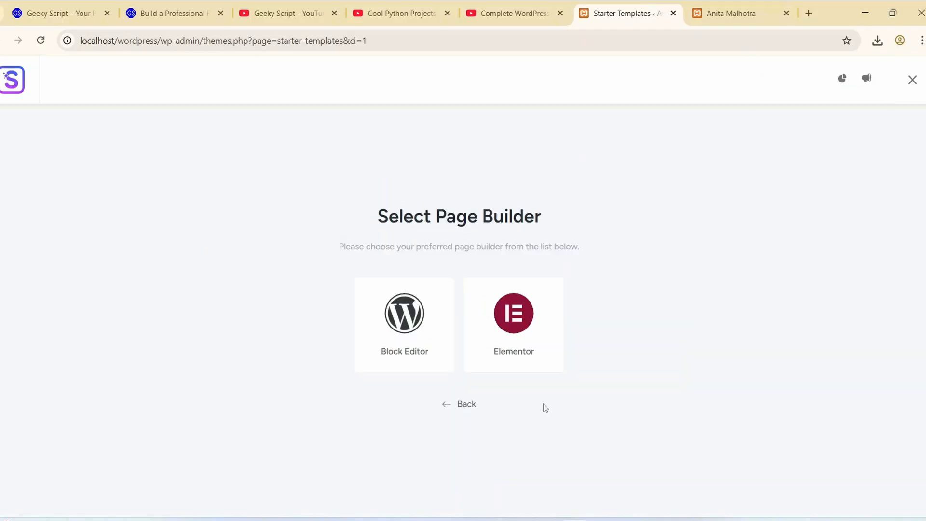
- Select Elementor as the page builder and let the template library sync
left_click_drag(381, 212, 603, 248)
left_click(507, 269)
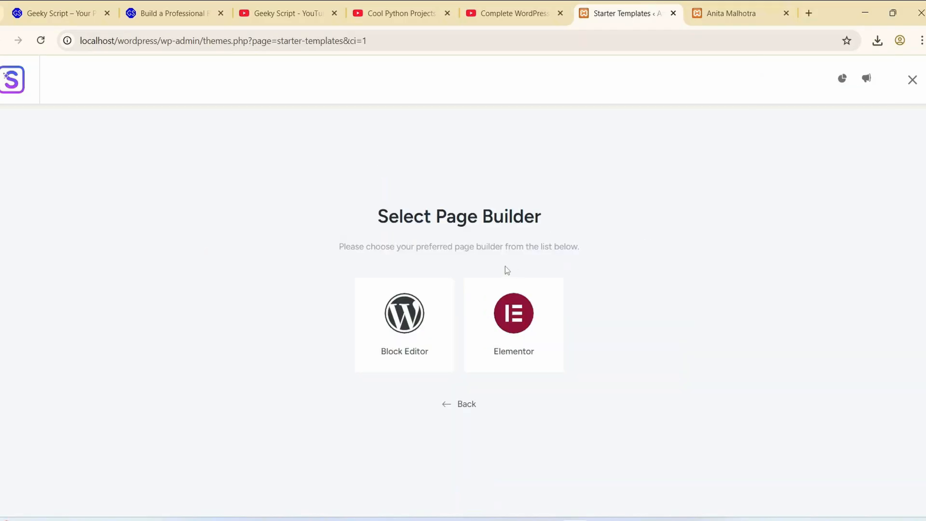
left_click(517, 324)
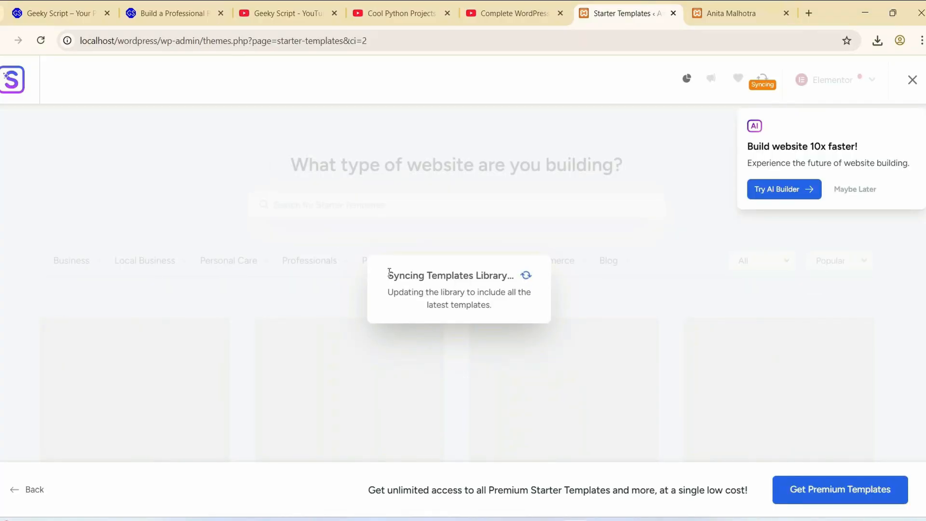
left_click_drag(389, 272, 535, 313)
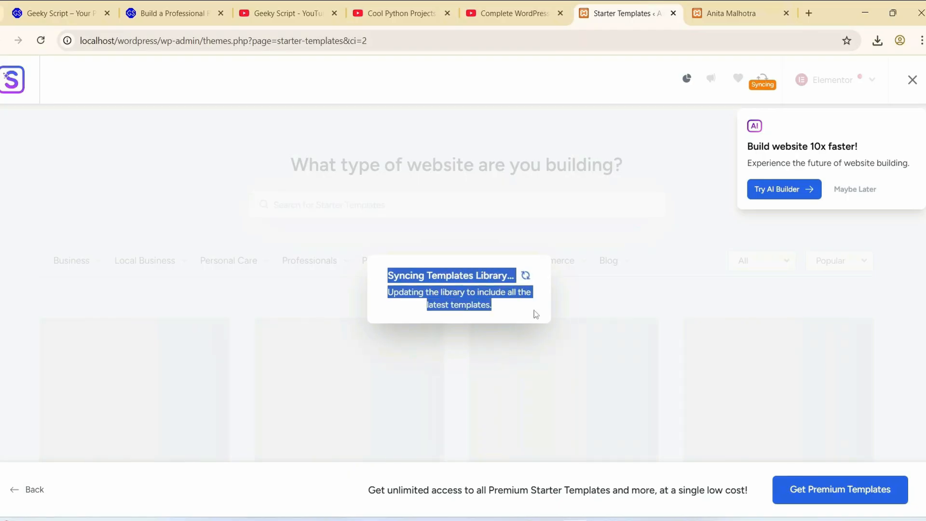
left_click(545, 286)
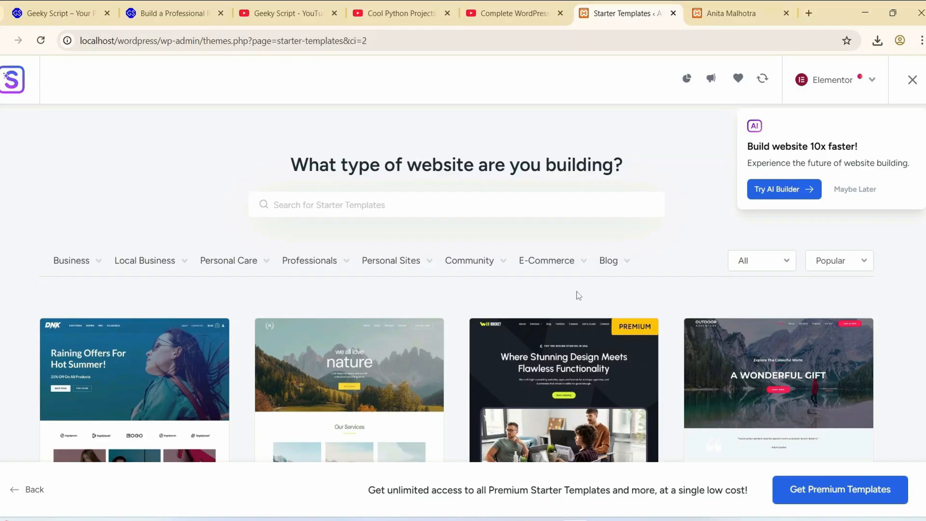
- Browse the Elementor starter templates, comparing the free designs with those marked Premium
scroll(476, 299, "down", 10)
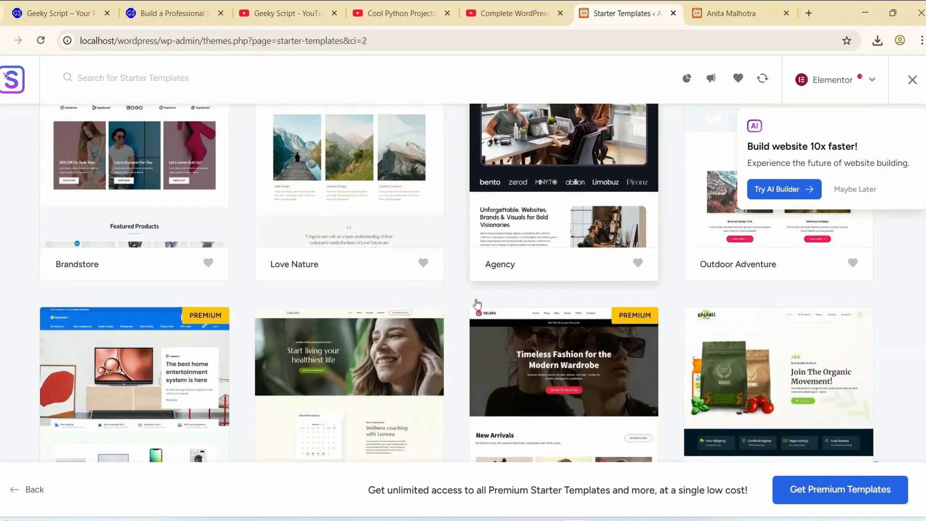
scroll(475, 299, "down", 3)
scroll(476, 299, "up", 6)
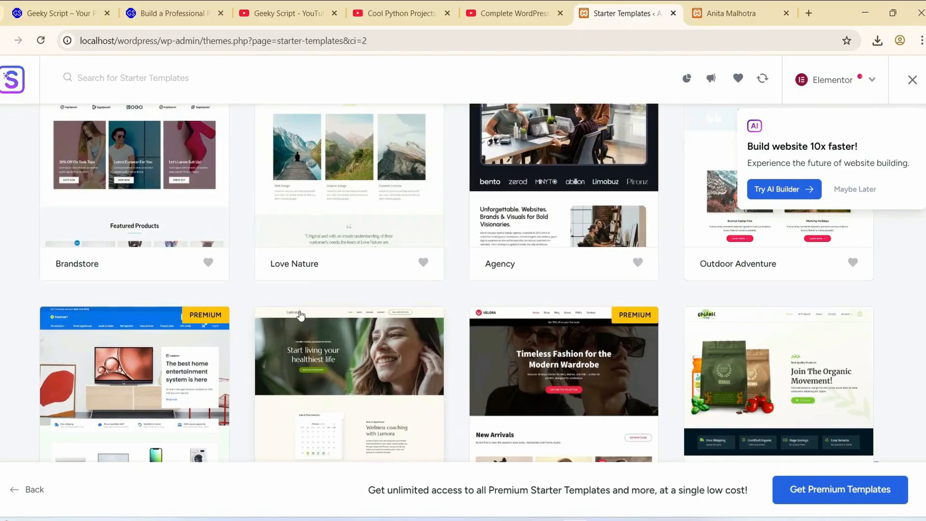
scroll(298, 311, "down", 1)
scroll(300, 316, "down", 1)
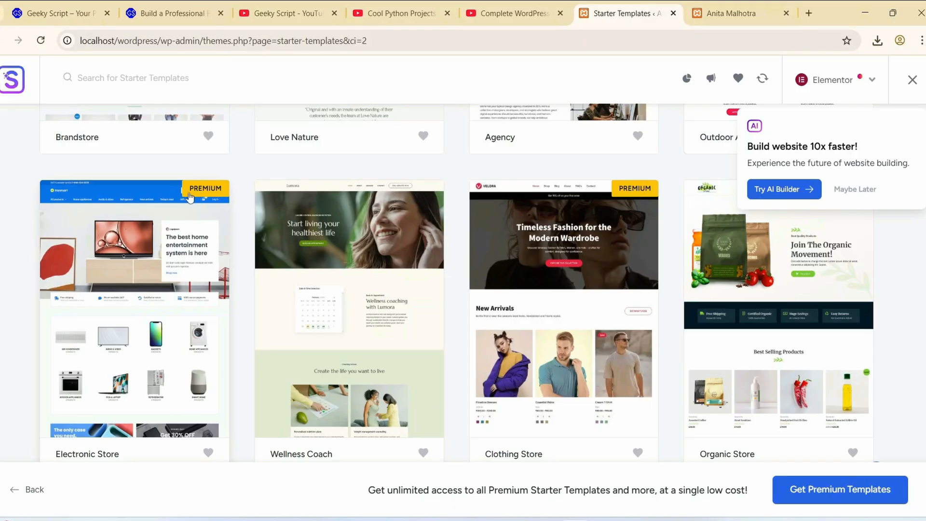
scroll(189, 245, "down", 1)
scroll(189, 244, "down", 1)
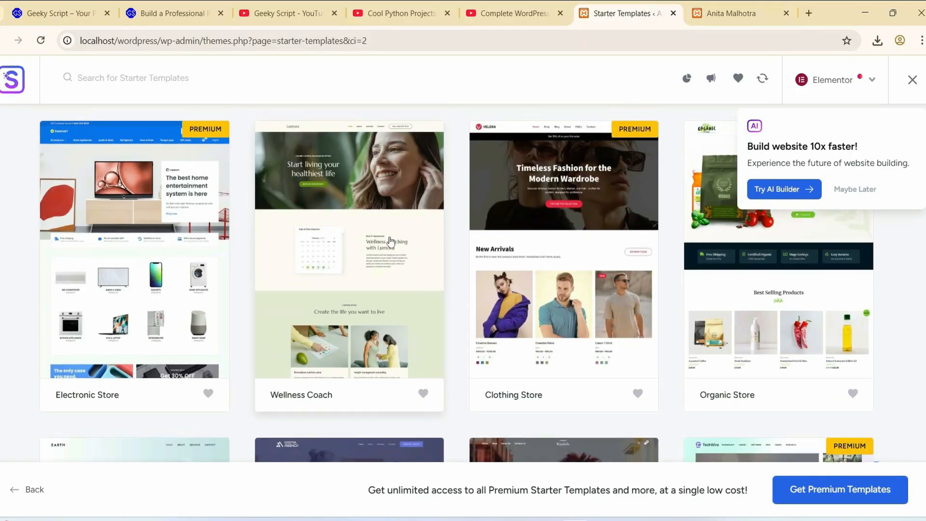
scroll(378, 205, "up", 1)
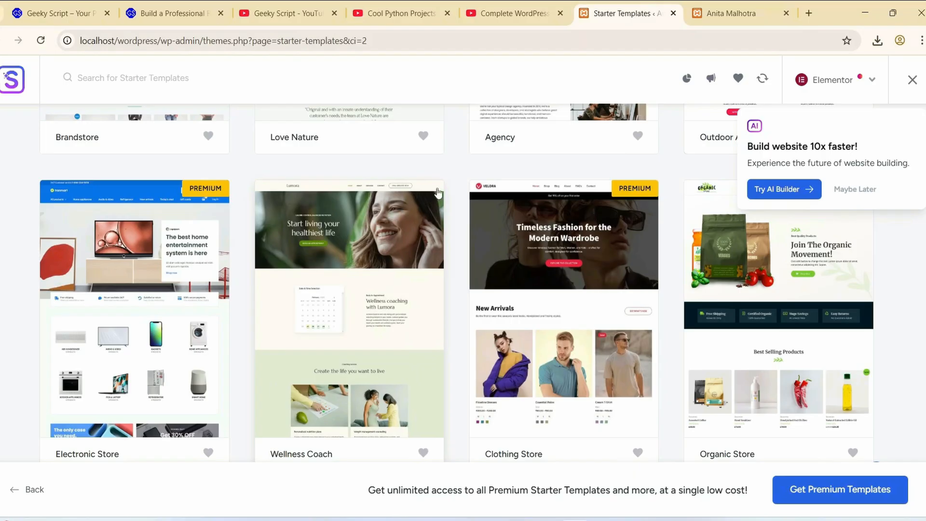
scroll(408, 232, "up", 3)
scroll(407, 232, "up", 4)
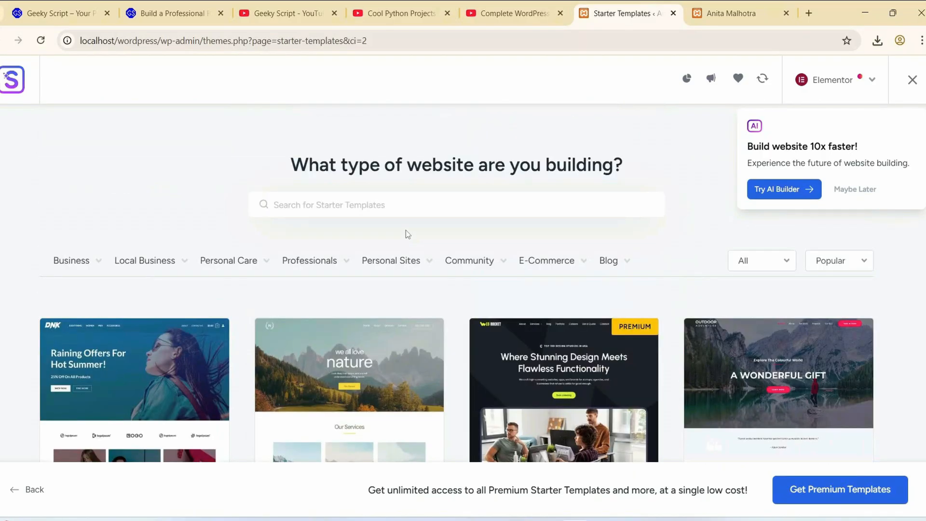
- Filter the starter templates to Premium and look through those designs
left_click(762, 261)
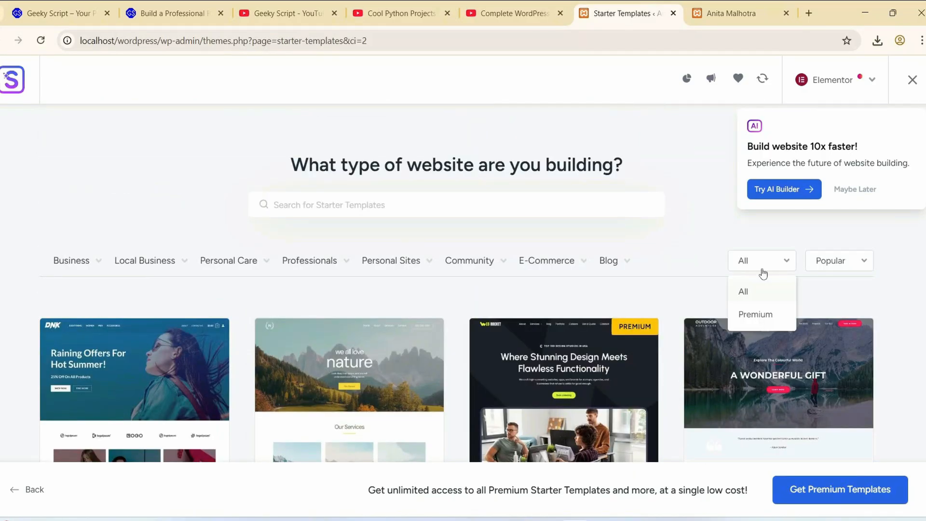
left_click(757, 320)
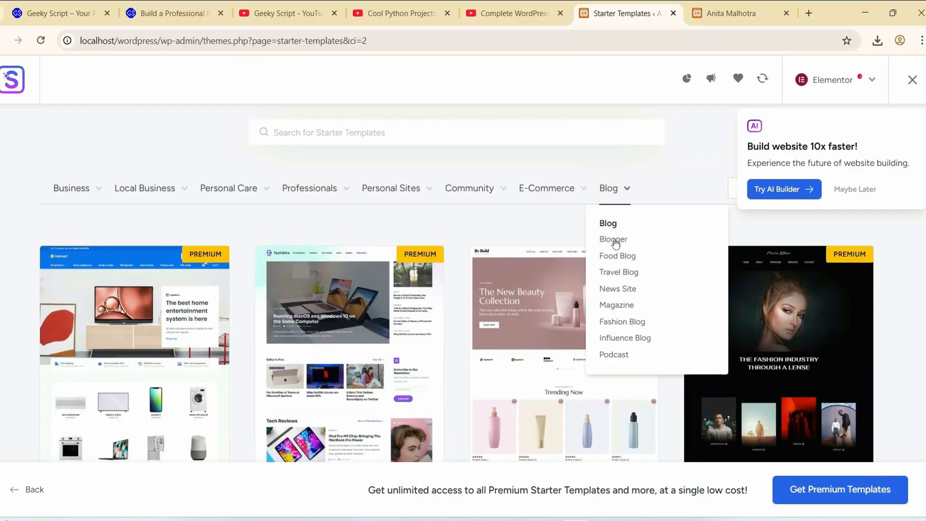
scroll(459, 329, "down", 10)
scroll(457, 352, "down", 3)
scroll(457, 352, "up", 15)
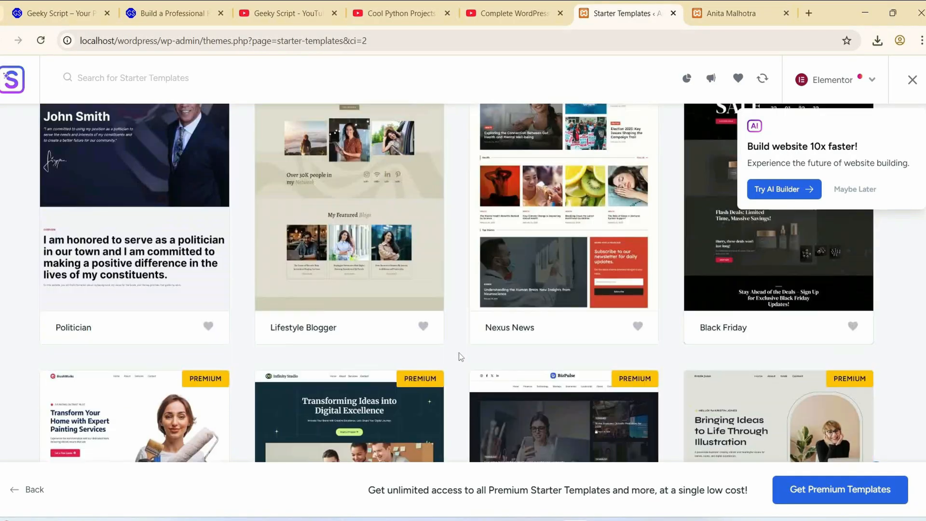
- Set the template filter back to All and browse further down the library for a suitable portfolio design
left_click(782, 261)
left_click(742, 291)
scroll(516, 273, "down", 4)
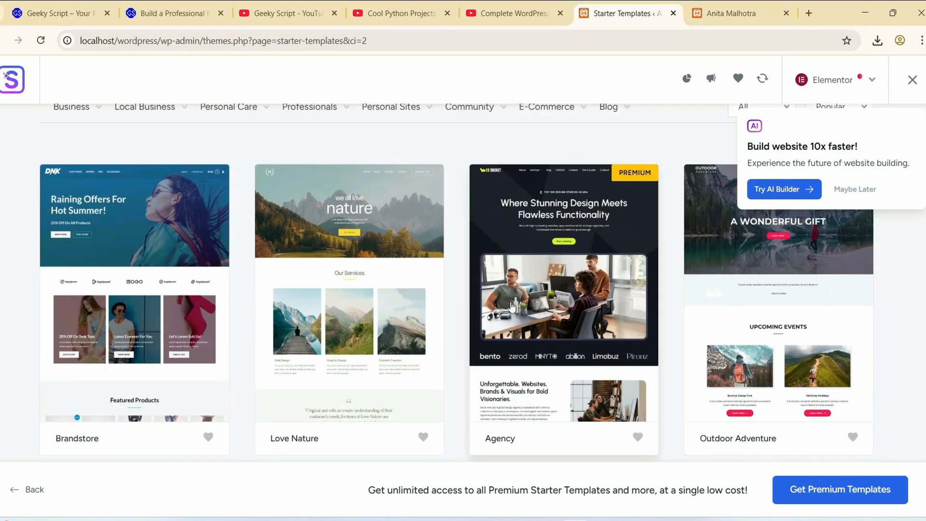
scroll(389, 269, "down", 10)
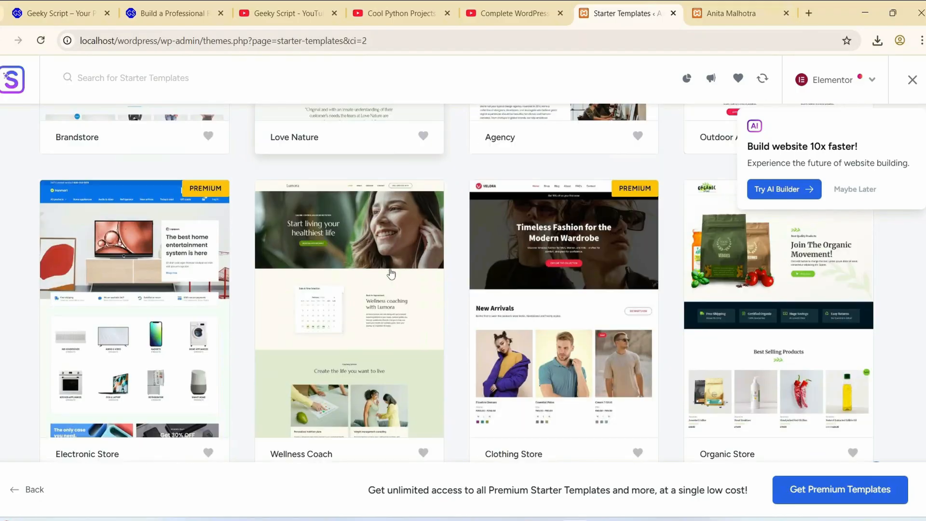
scroll(392, 282, "down", 15)
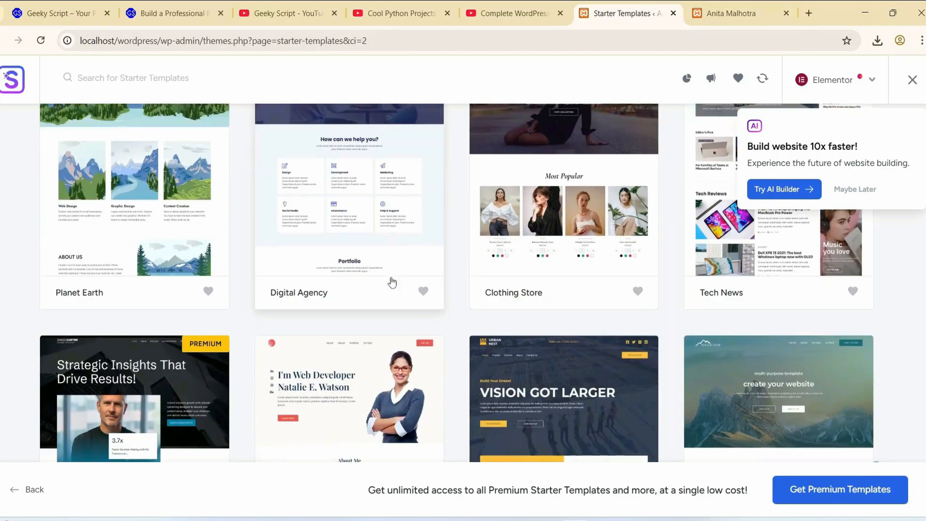
scroll(391, 283, "down", 20)
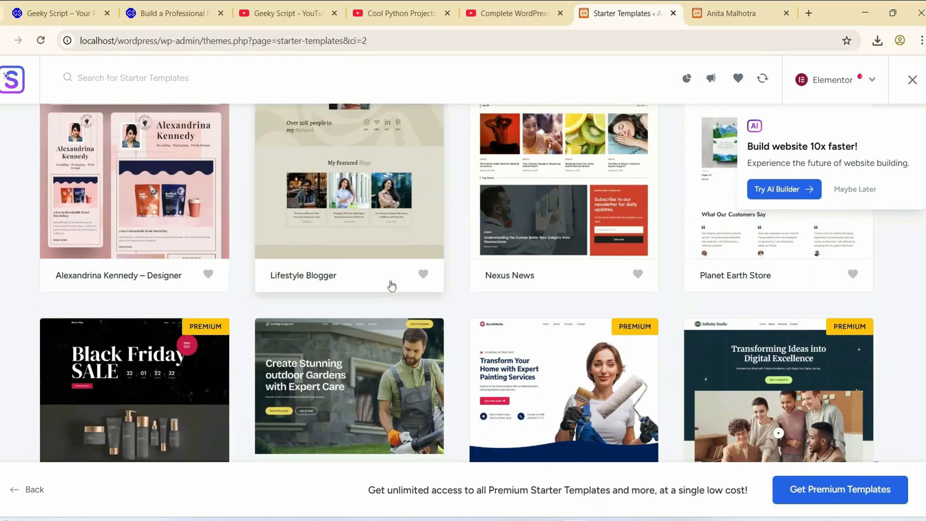
scroll(391, 288, "down", 20)
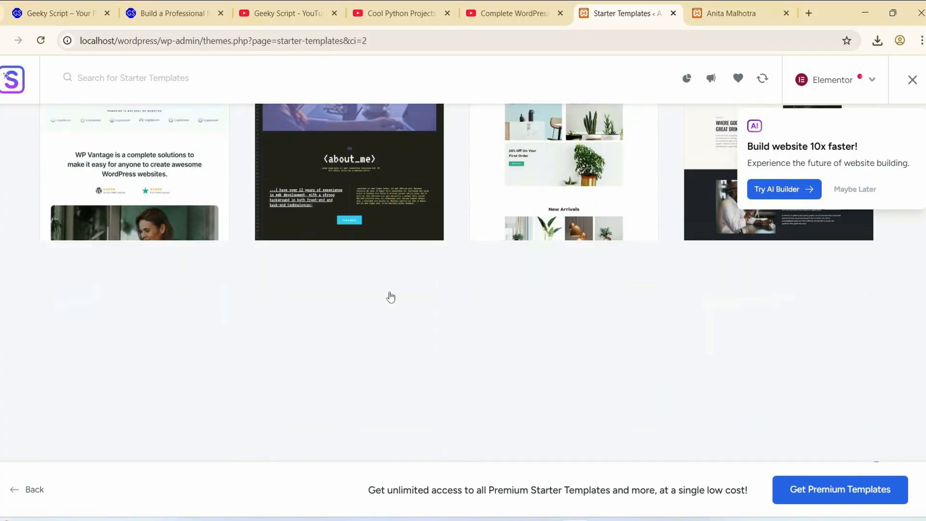
- Look through the remaining starter templates and return to the category filters at the start of the library
scroll(389, 301, "down", 20)
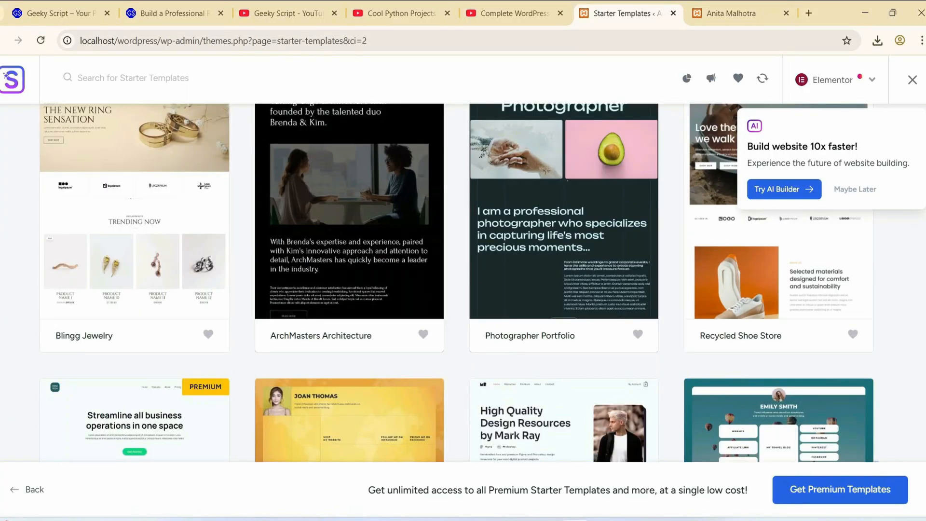
scroll(463, 284, "down", 10)
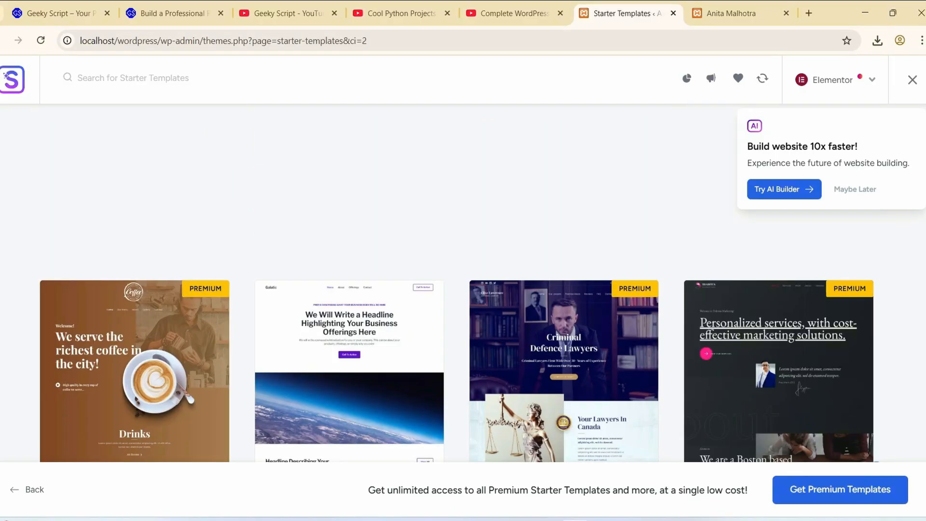
scroll(463, 285, "down", 15)
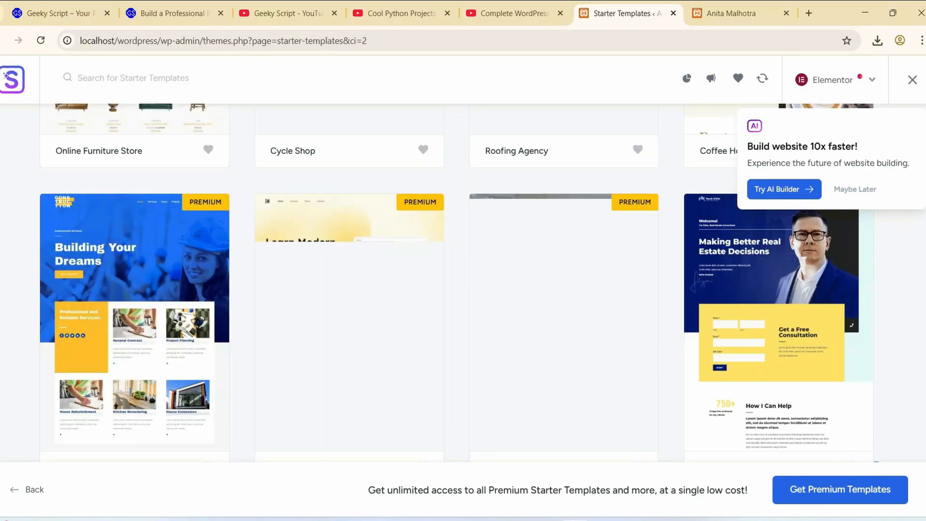
scroll(463, 284, "down", 10)
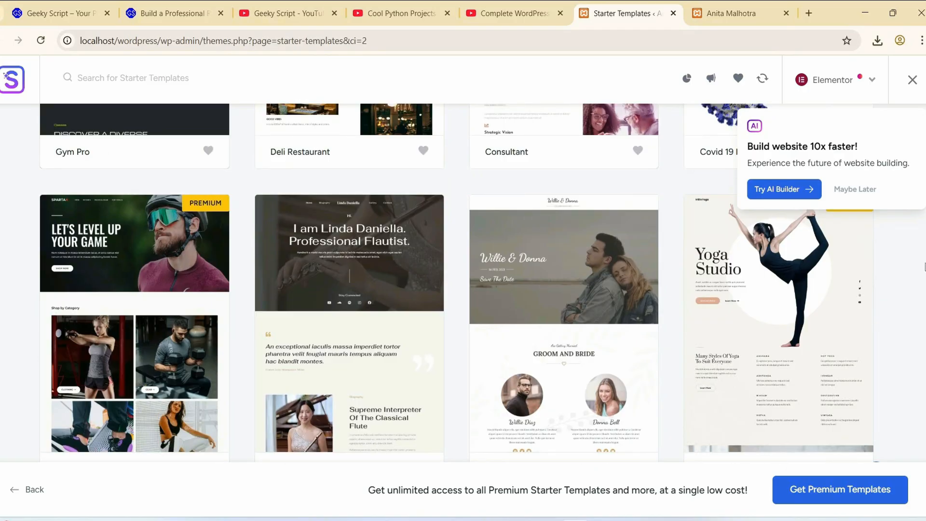
scroll(858, 281, "down", 10)
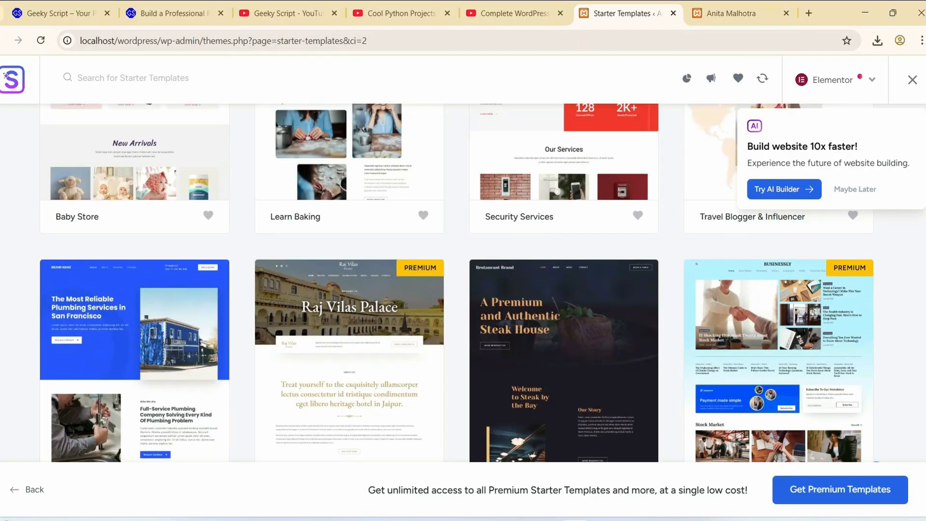
scroll(456, 283, "up", 20)
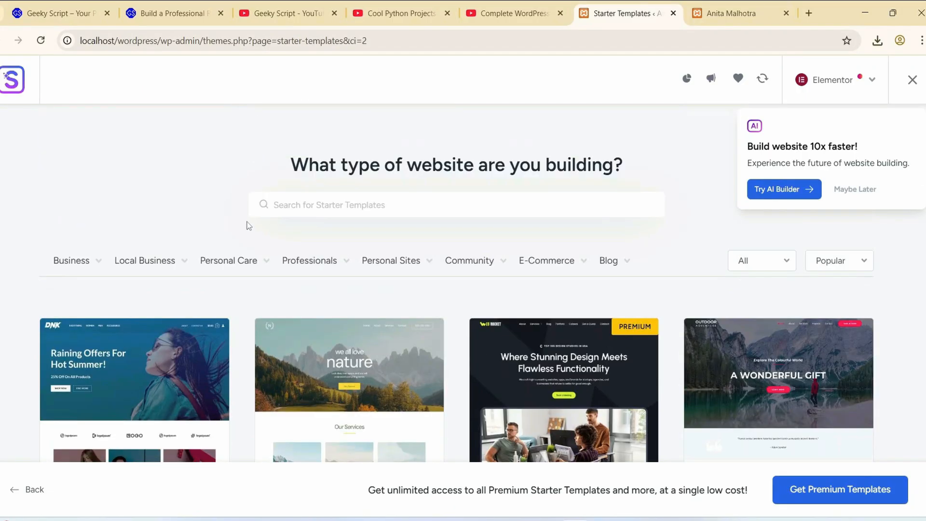
- Filter the starter templates by the Personal Sites category and browse the matching designs
mouse_move(381, 259)
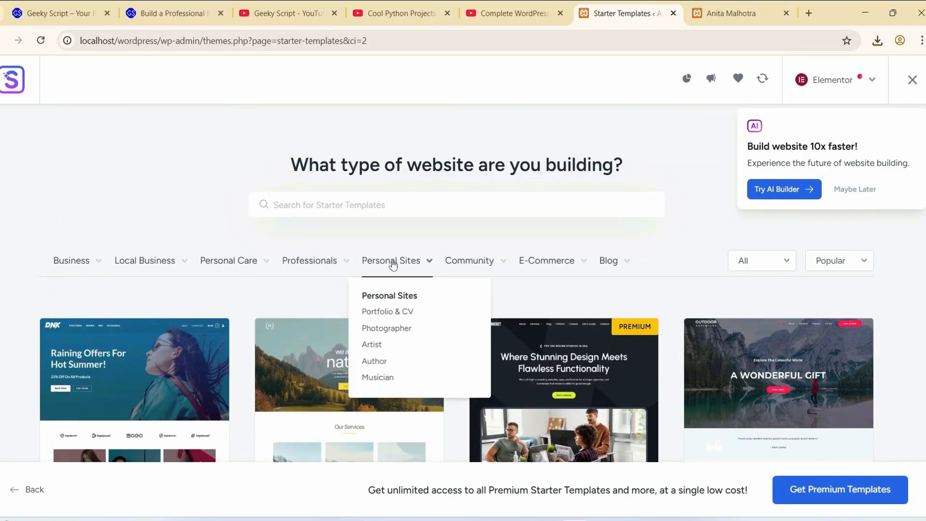
left_click(393, 264)
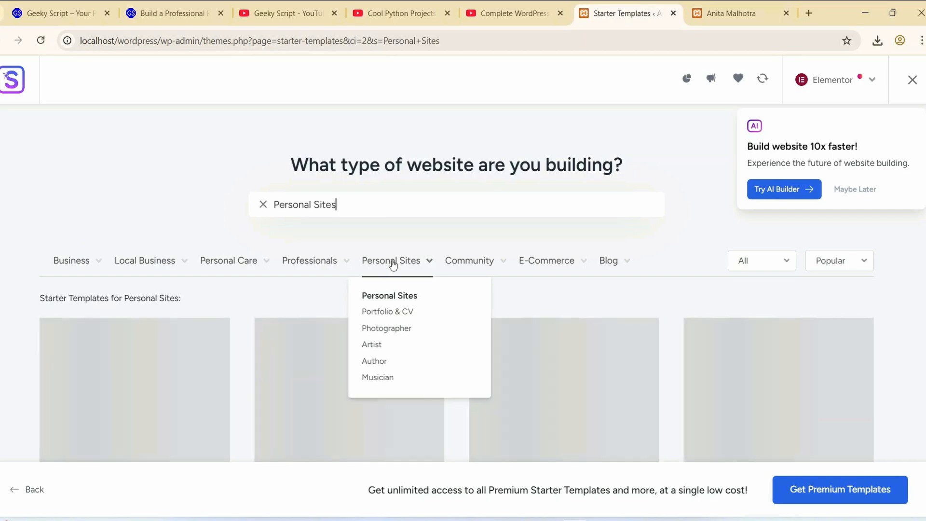
scroll(434, 202, "down", 2)
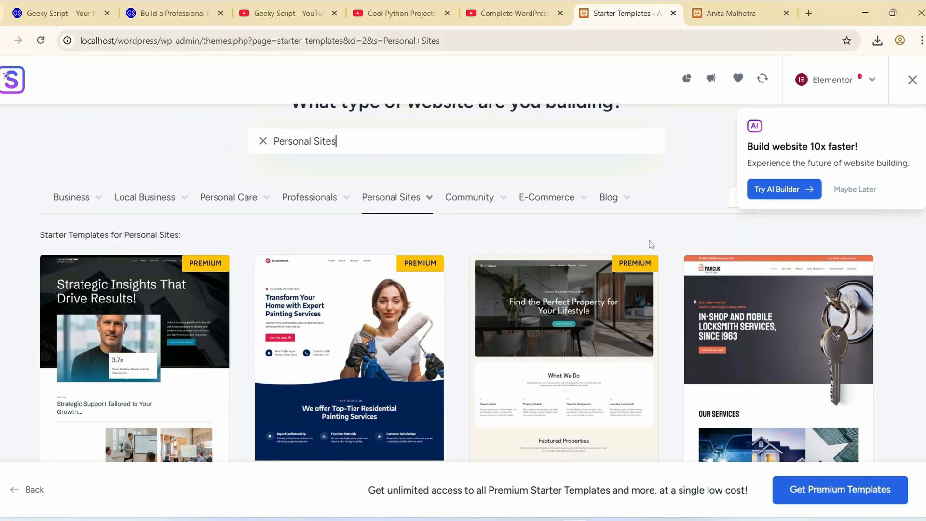
scroll(530, 217, "down", 5)
scroll(400, 195, "down", 10)
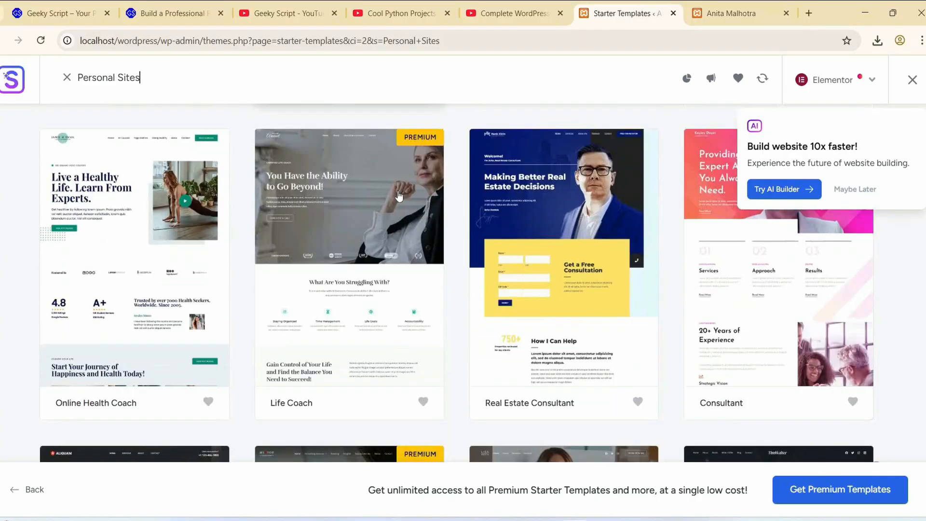
scroll(397, 198, "down", 15)
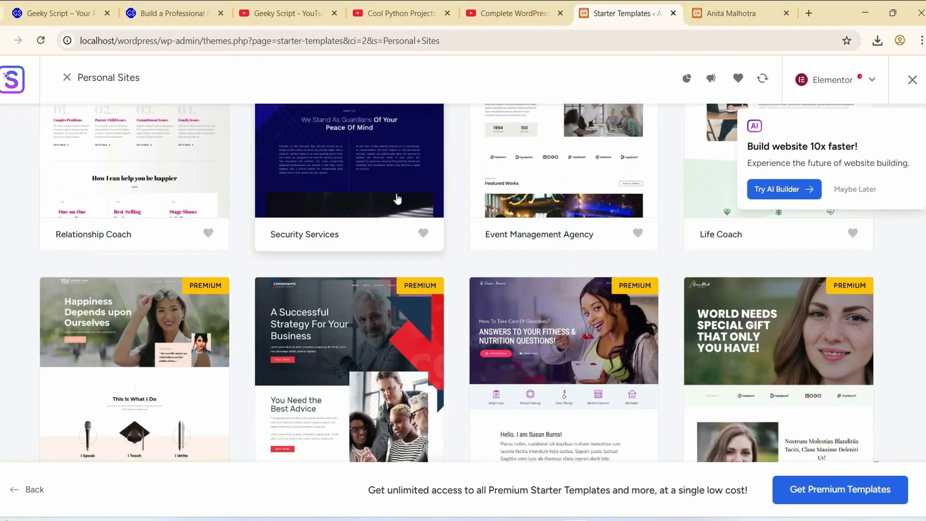
scroll(397, 199, "down", 18)
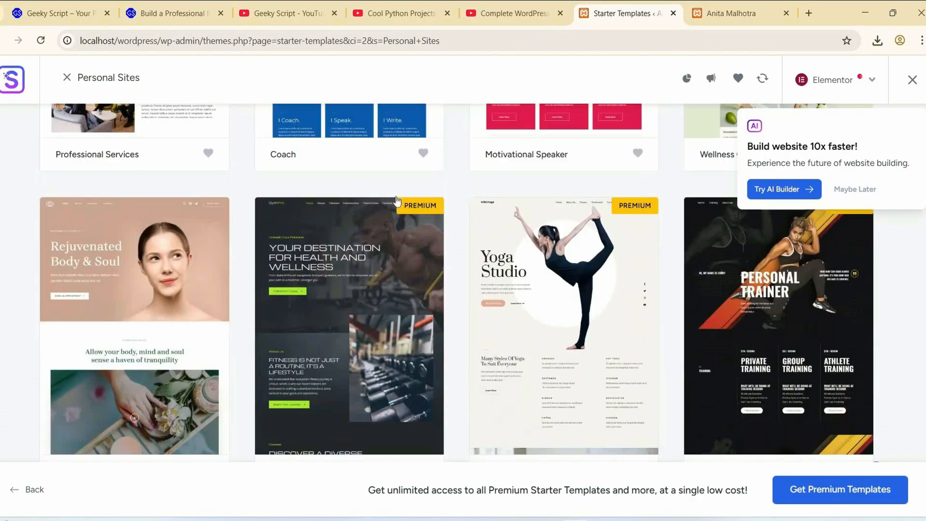
scroll(397, 201, "down", 18)
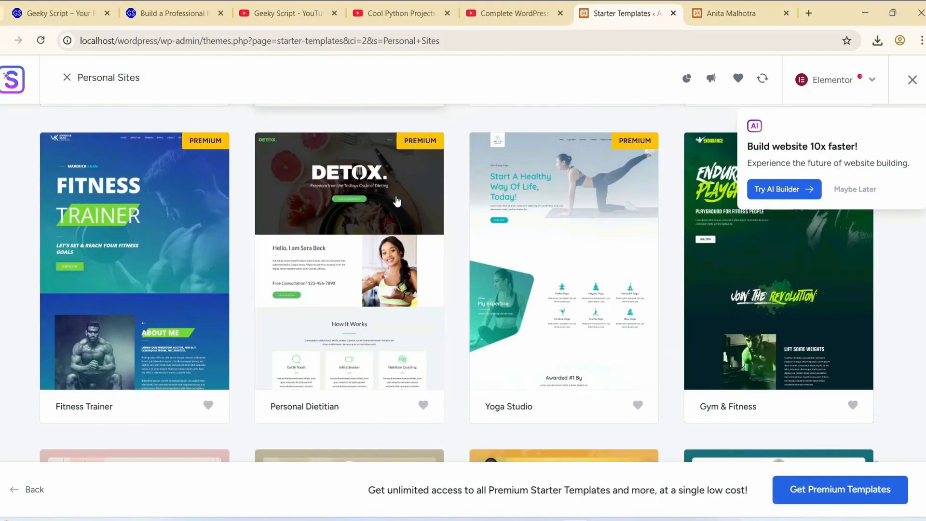
scroll(397, 203, "down", 18)
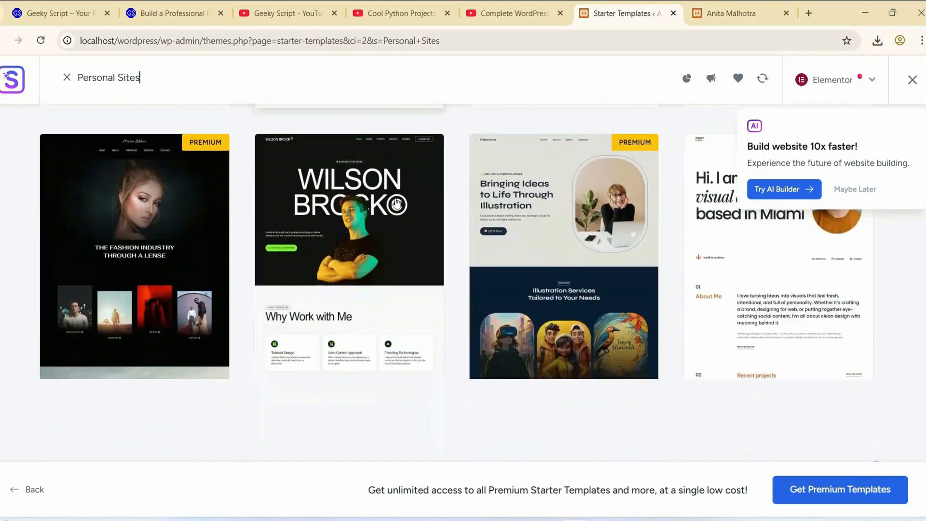
scroll(394, 207, "down", 20)
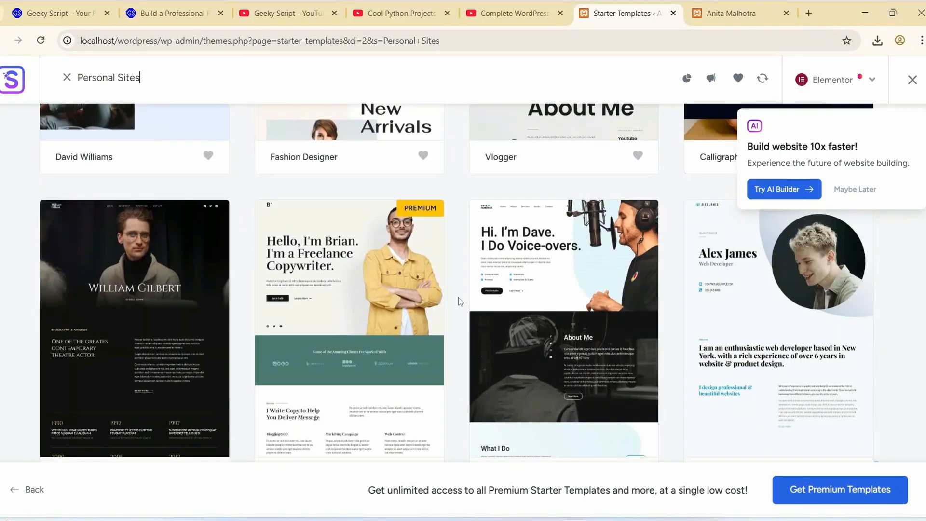
- Go back through the personal site designs and choose the free Web Designer Portfolio template
scroll(458, 297, "up", 20)
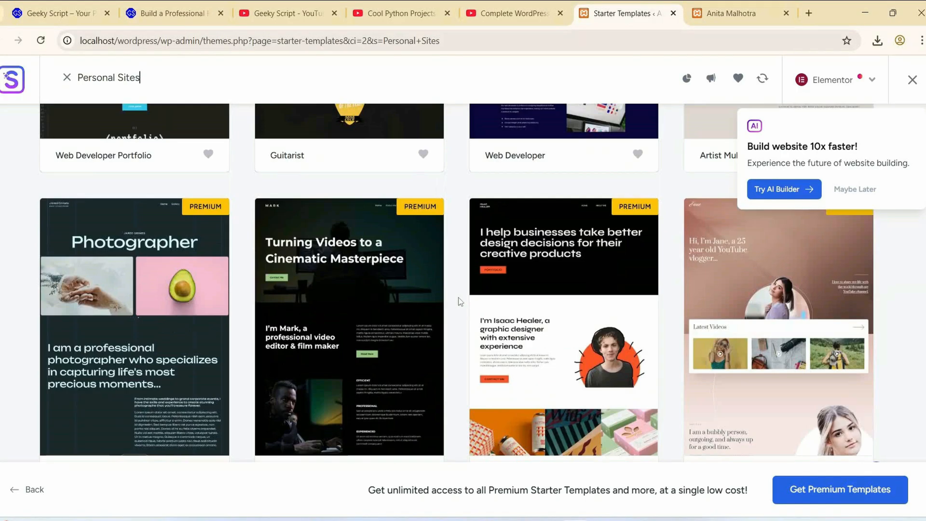
scroll(458, 297, "up", 15)
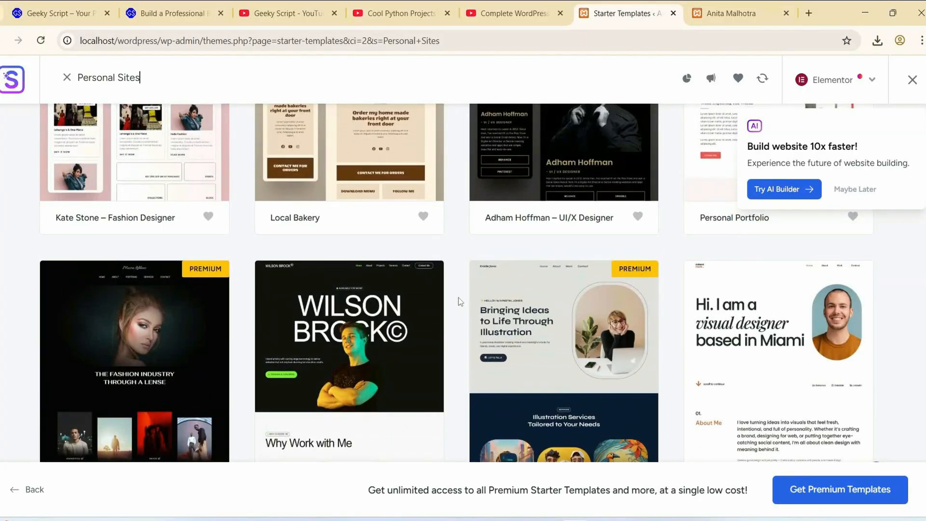
scroll(458, 297, "down", 3)
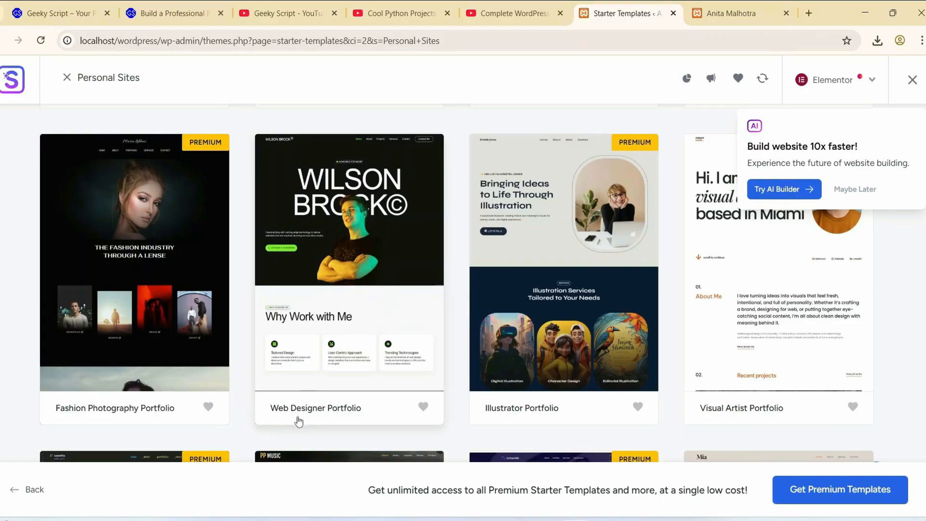
left_click(361, 243)
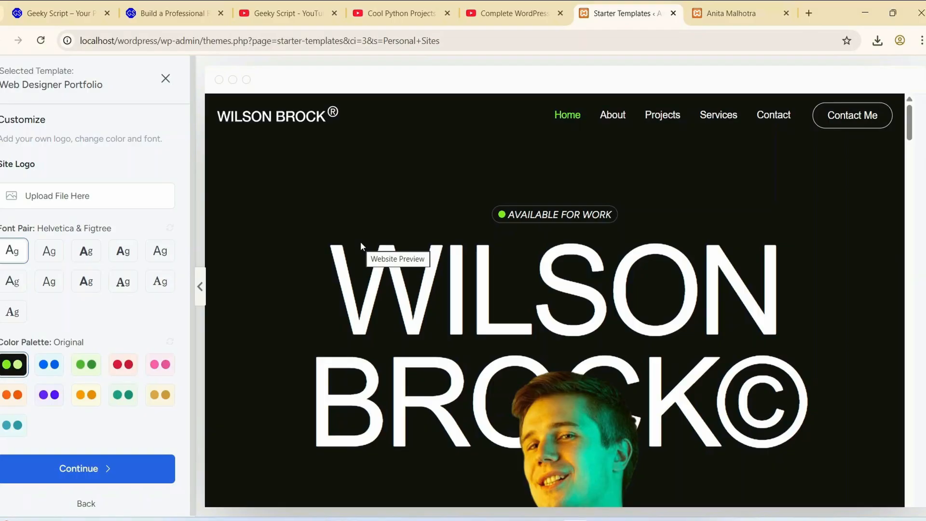
- Examine the Web Designer Portfolio preview, from the header and navigation through the projects, services and About Me sections
scroll(500, 175, "down", 10)
scroll(498, 182, "down", 15)
scroll(461, 269, "down", 5)
scroll(461, 268, "up", 15)
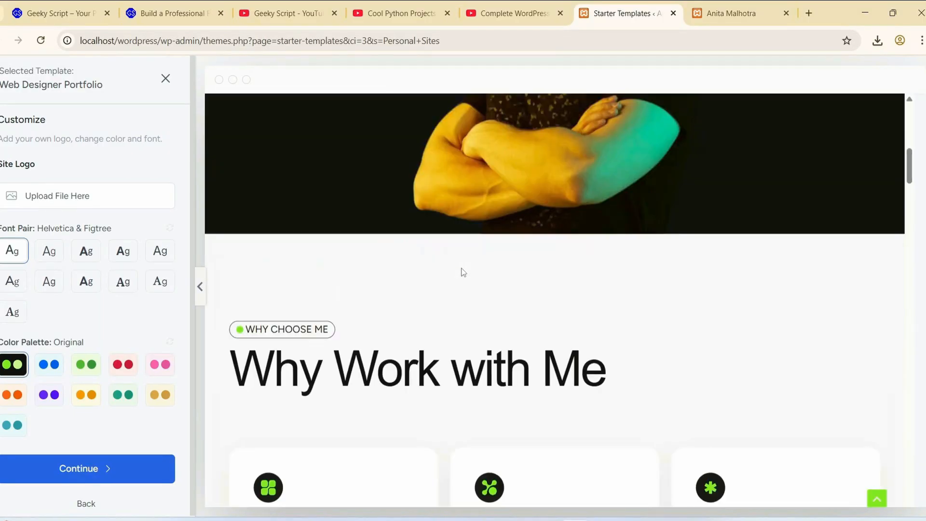
scroll(462, 272, "up", 10)
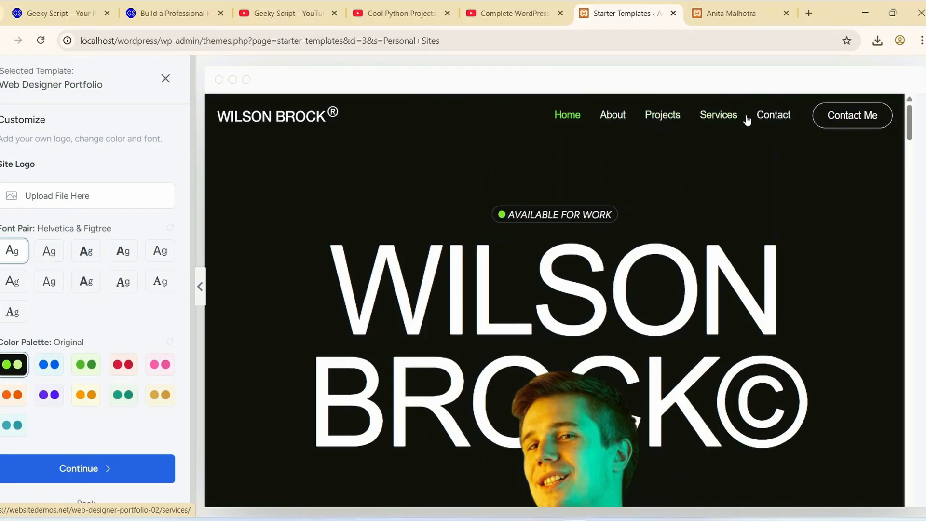
scroll(662, 188, "down", 10)
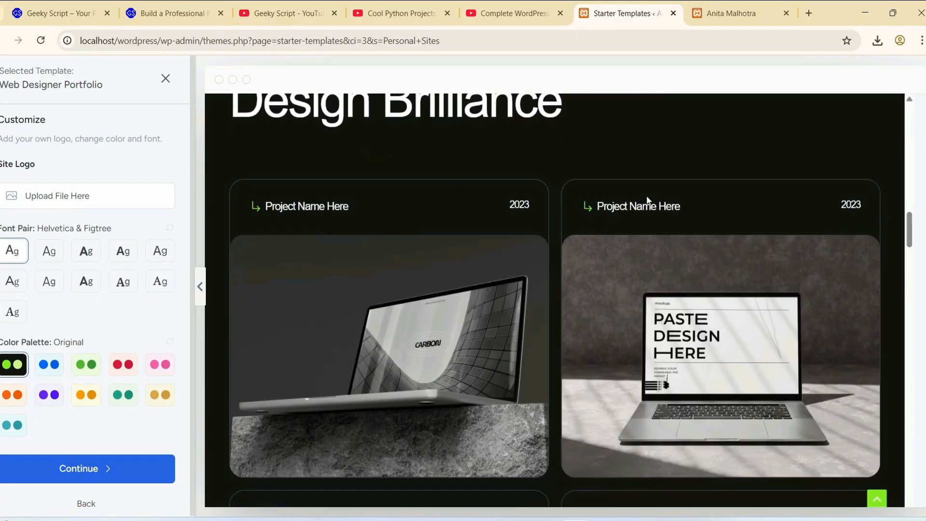
scroll(648, 199, "down", 15)
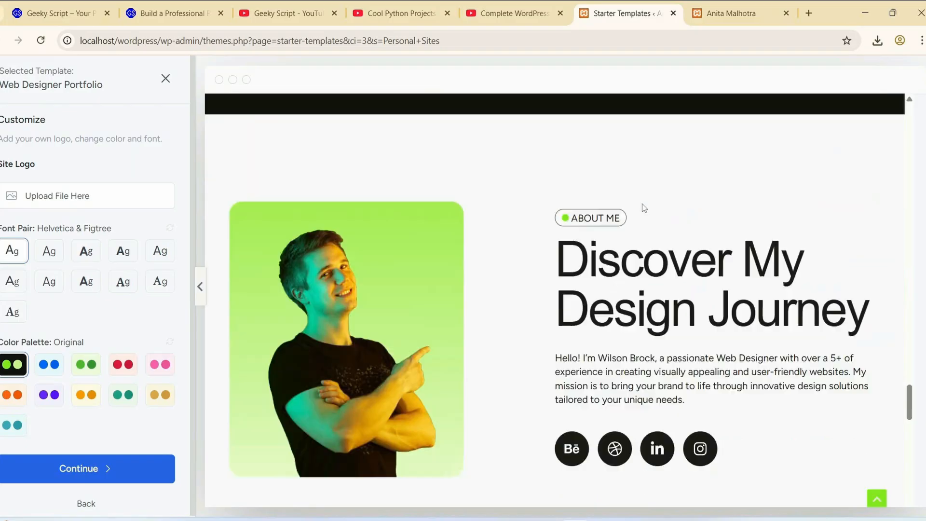
scroll(641, 205, "down", 10)
left_click_drag(910, 467, 910, 123)
scroll(680, 290, "down", 2)
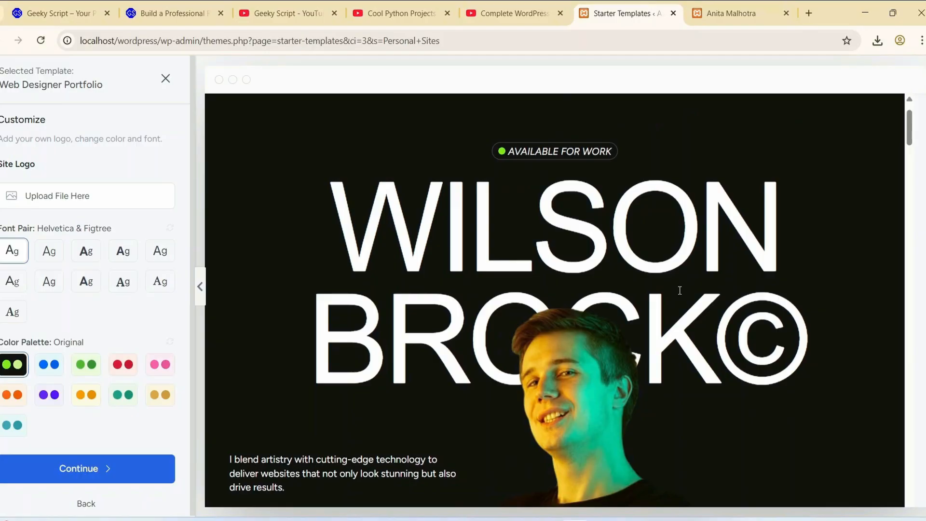
scroll(680, 290, "down", 10)
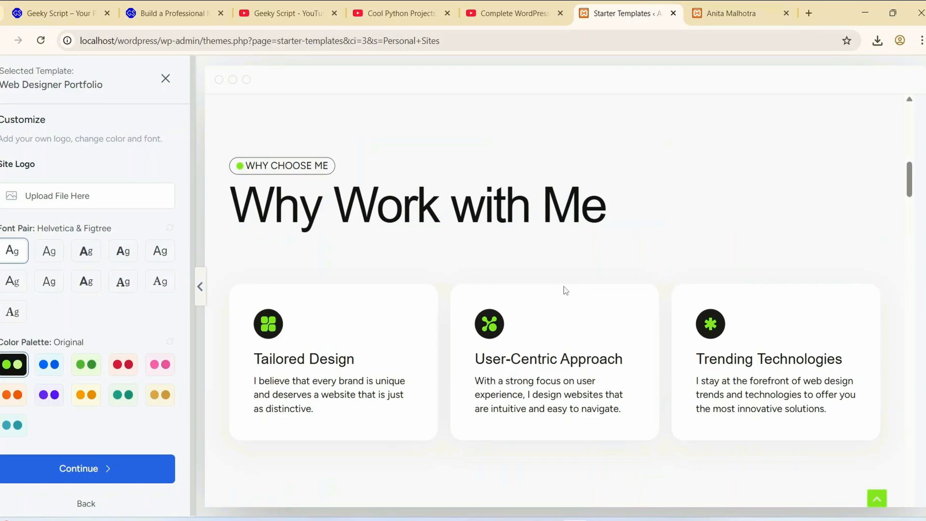
scroll(565, 290, "down", 15)
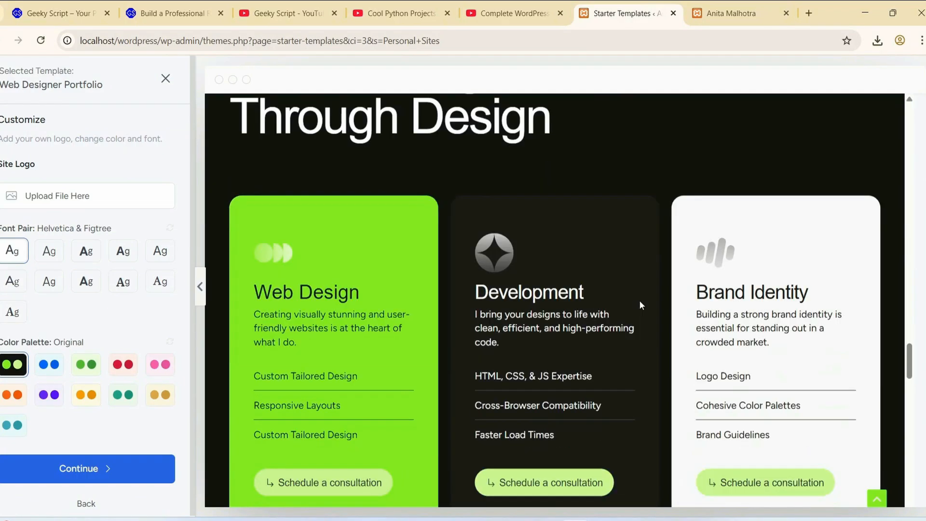
scroll(640, 303, "down", 6)
left_click_drag(910, 389, 921, 67)
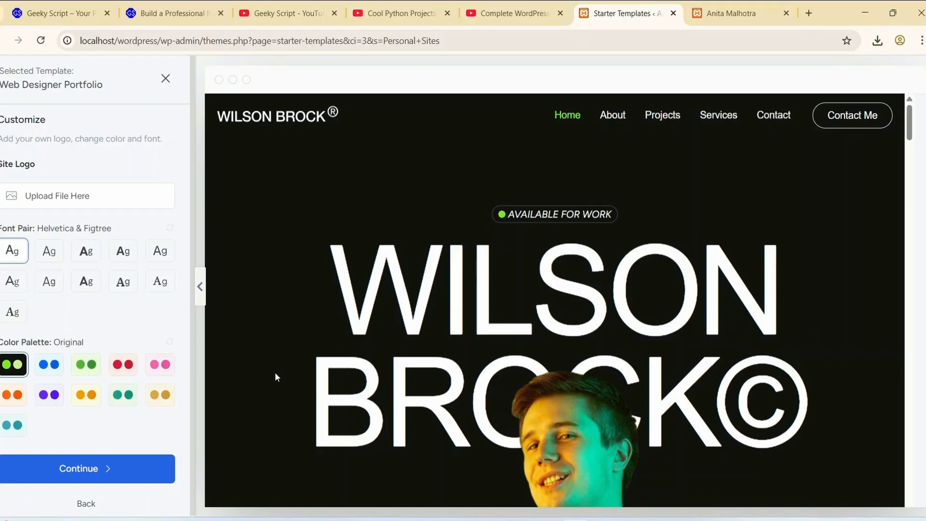
- Compare the Original color palette with the blue Style 1 palette on the template's hero section
left_click(55, 366)
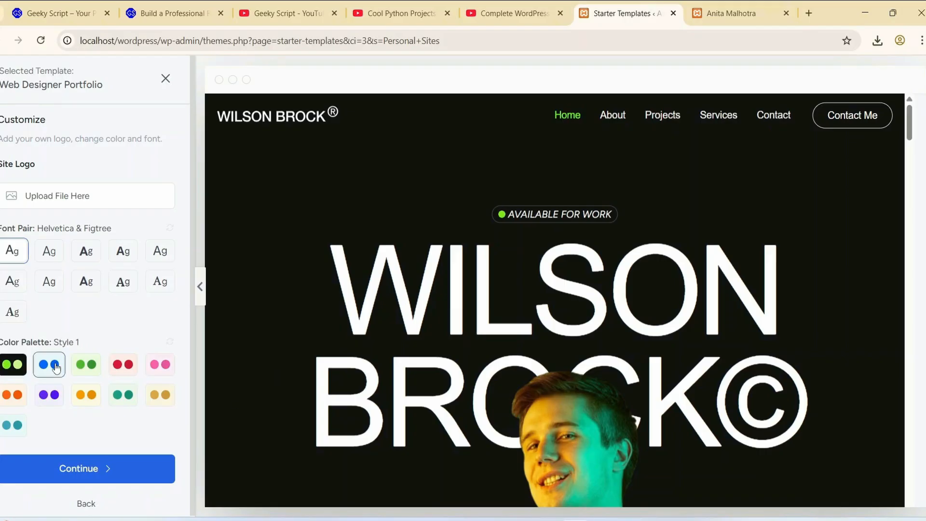
left_click(13, 364)
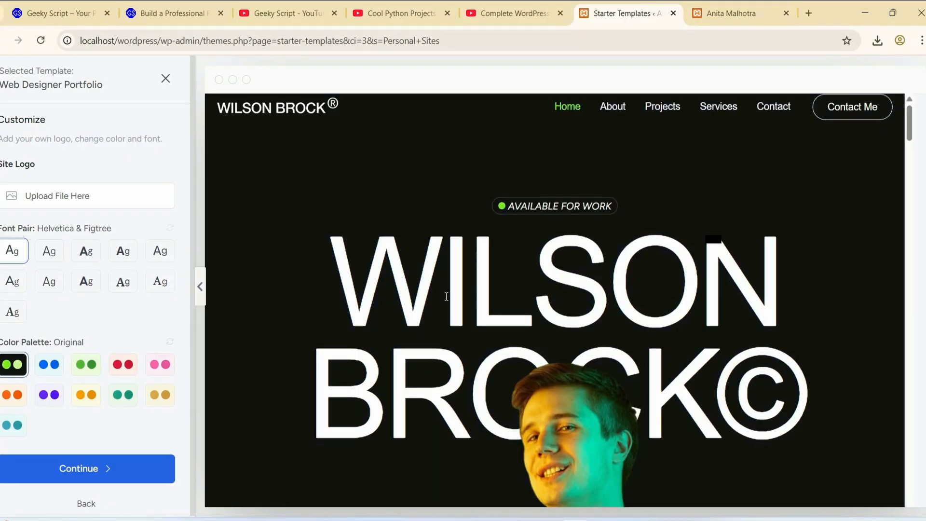
scroll(550, 326, "down", 3)
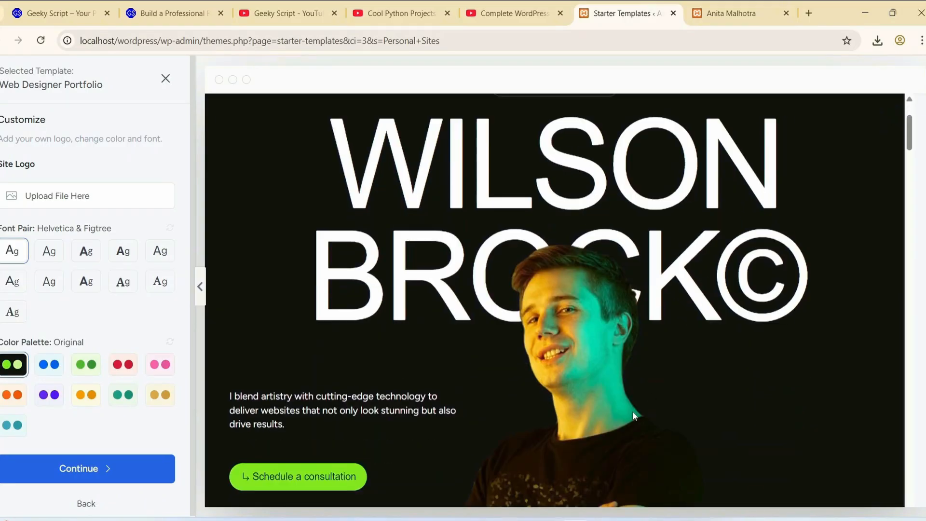
left_click(49, 365)
scroll(582, 295, "down", 4)
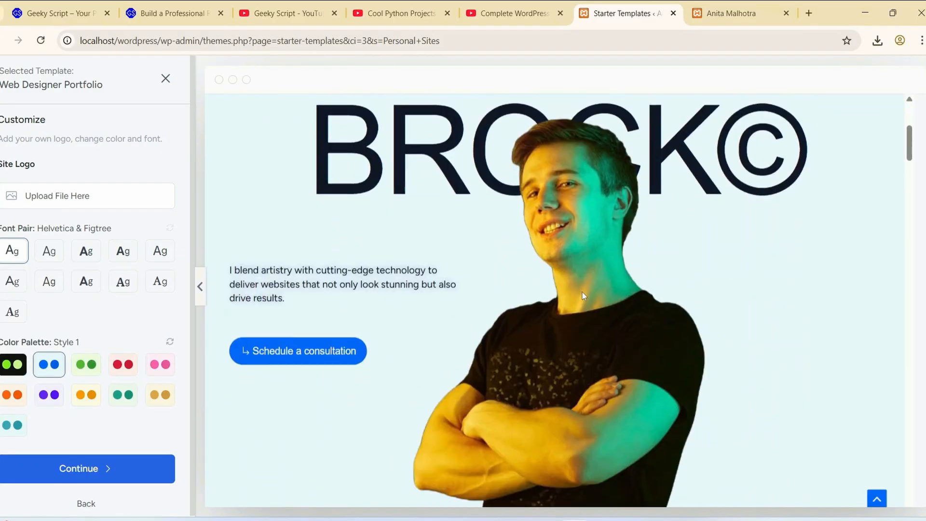
scroll(582, 295, "down", 5)
- Try the purple Style 6, the orange and the green Style 8 color palettes on the template preview
left_click(48, 394)
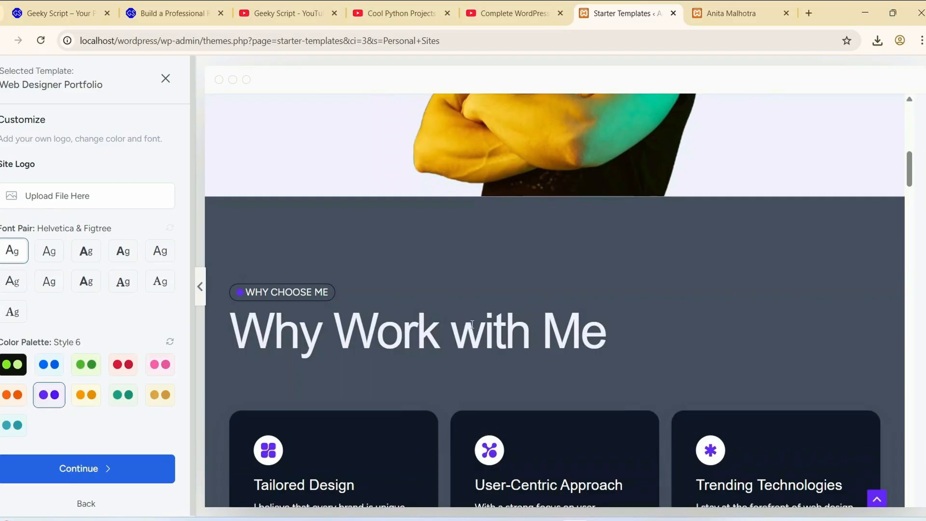
scroll(543, 314, "up", 5)
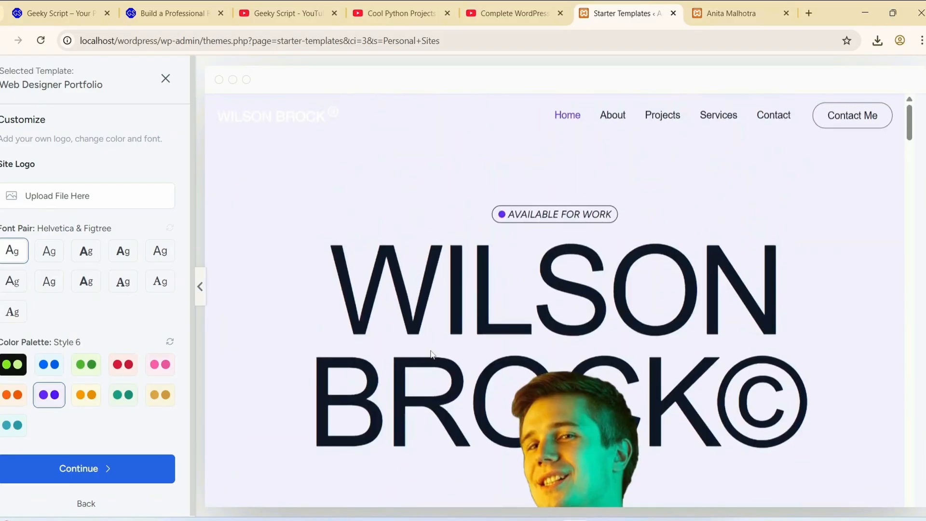
scroll(521, 309, "down", 5)
left_click(86, 395)
left_click(123, 395)
scroll(445, 353, "up", 8)
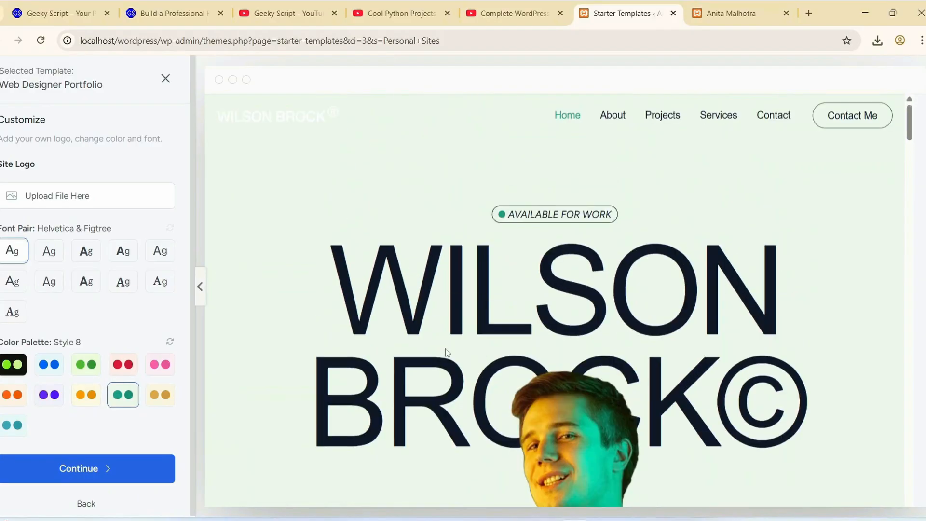
scroll(446, 353, "down", 1)
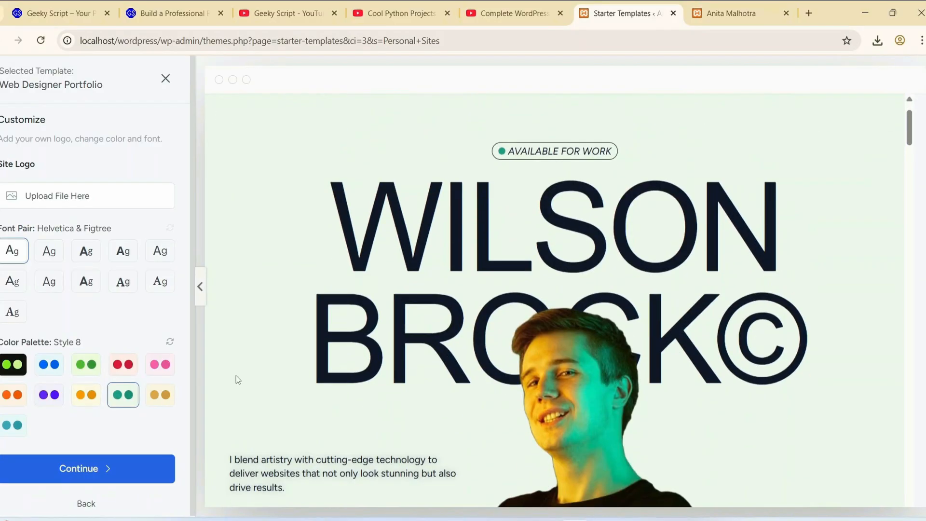
- Switch the template back to the Original color palette and review the preview from the hero section through the selected work
left_click(16, 372)
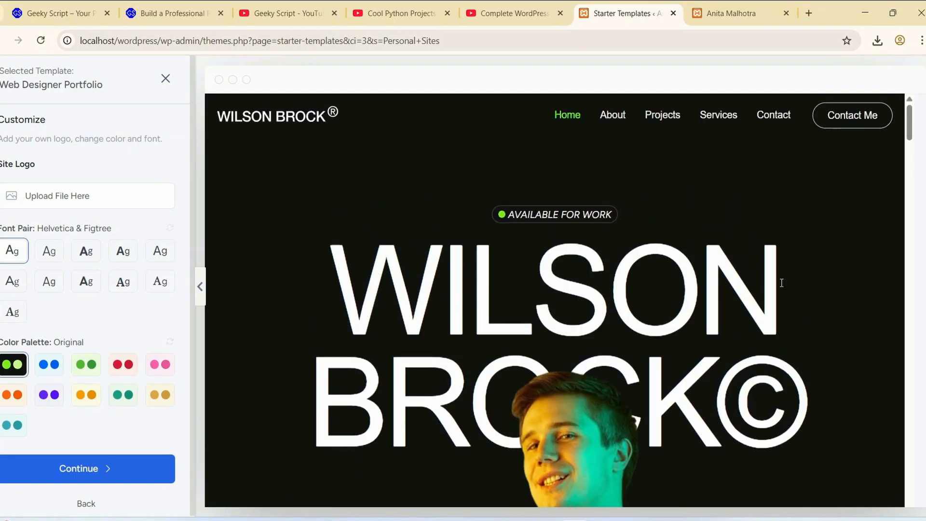
scroll(763, 250, "down", 4)
scroll(763, 250, "down", 2)
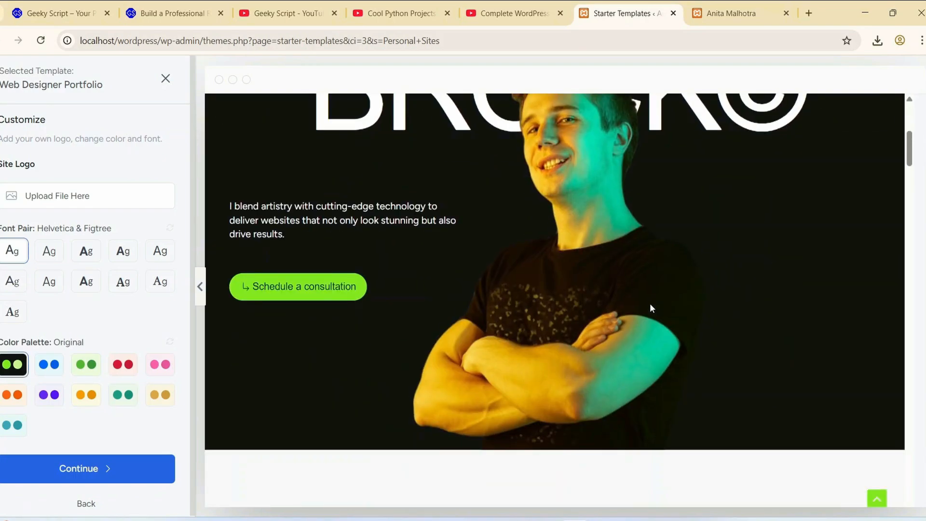
scroll(656, 304, "up", 3)
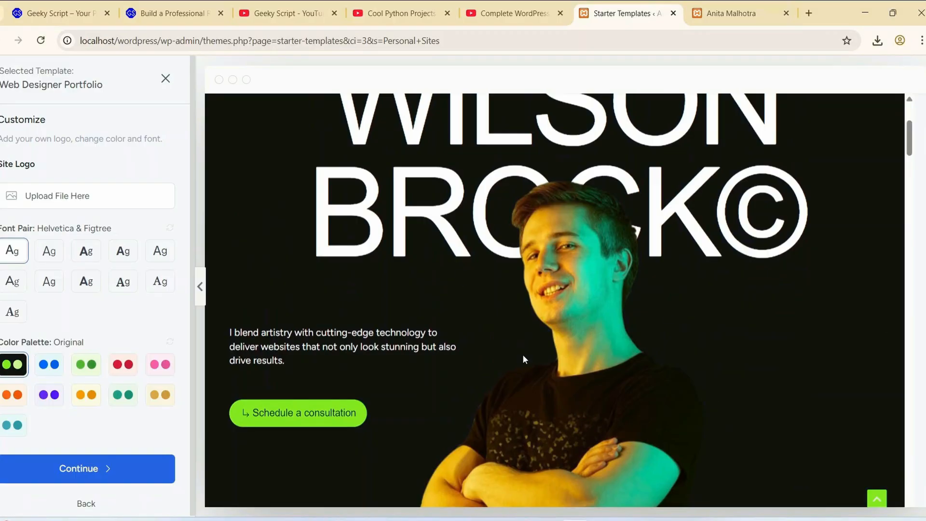
scroll(523, 359, "down", 3)
scroll(593, 274, "down", 4)
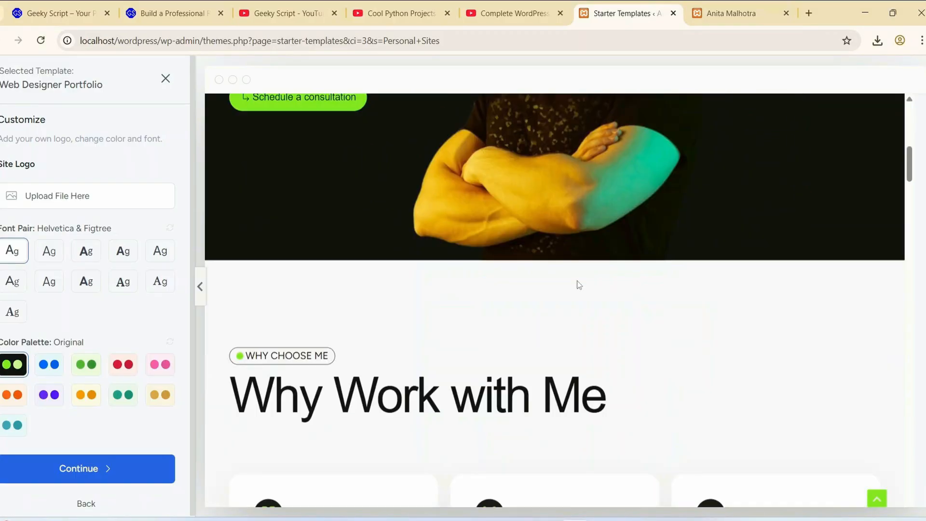
scroll(579, 284, "down", 6)
scroll(563, 290, "down", 12)
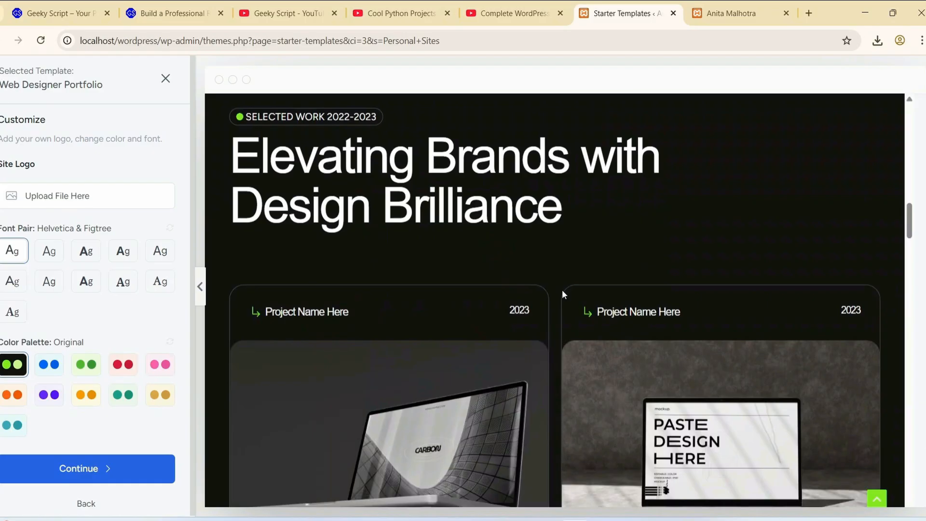
scroll(562, 291, "up", 20)
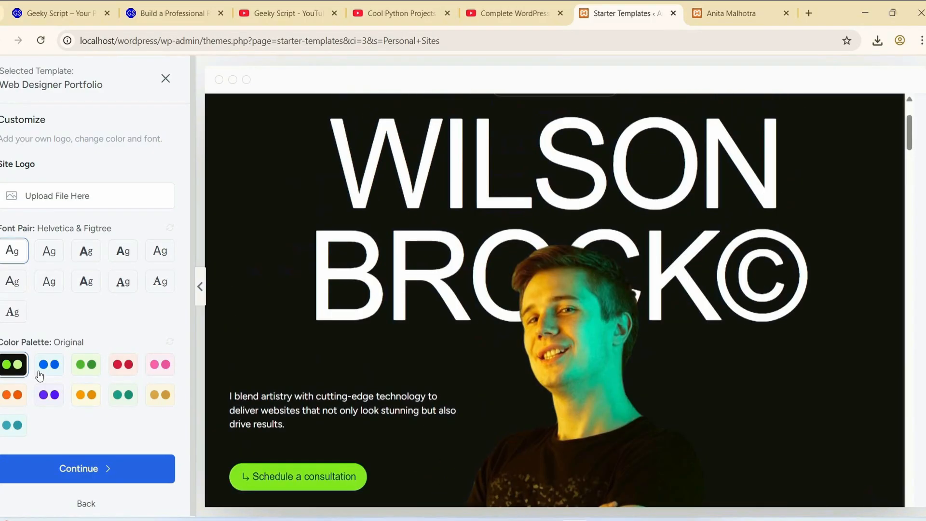
- Recheck the hero section in the Original palette and proceed with this design to the feature selection
scroll(140, 342, "down", 1)
scroll(438, 376, "down", 2)
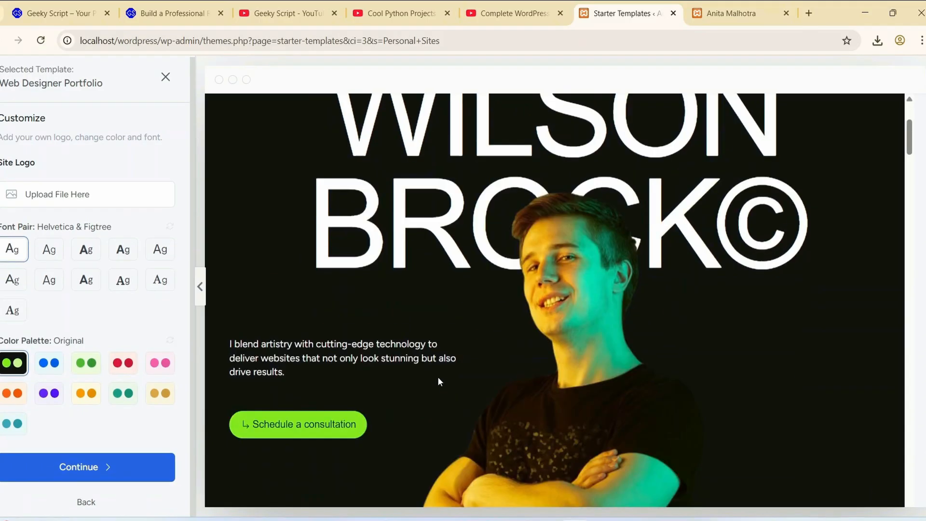
scroll(560, 302, "down", 2)
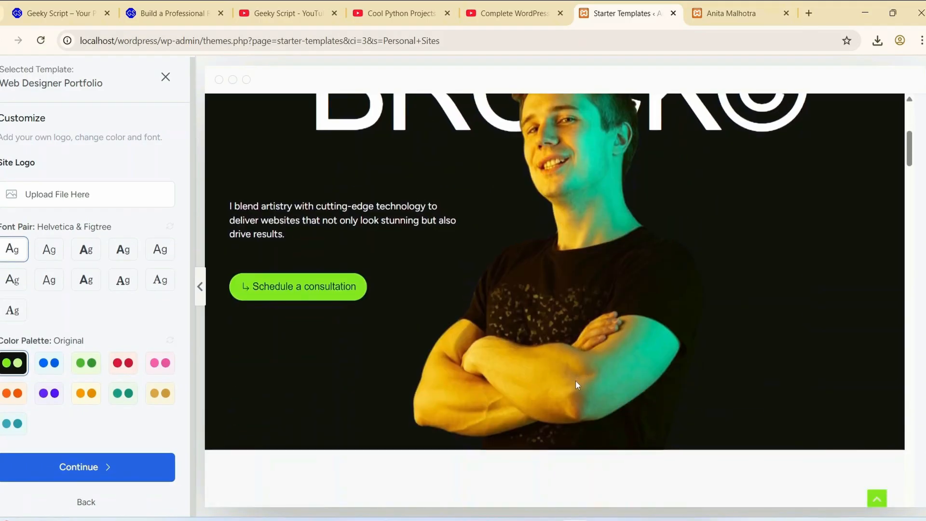
scroll(575, 381, "up", 1)
scroll(595, 341, "up", 3)
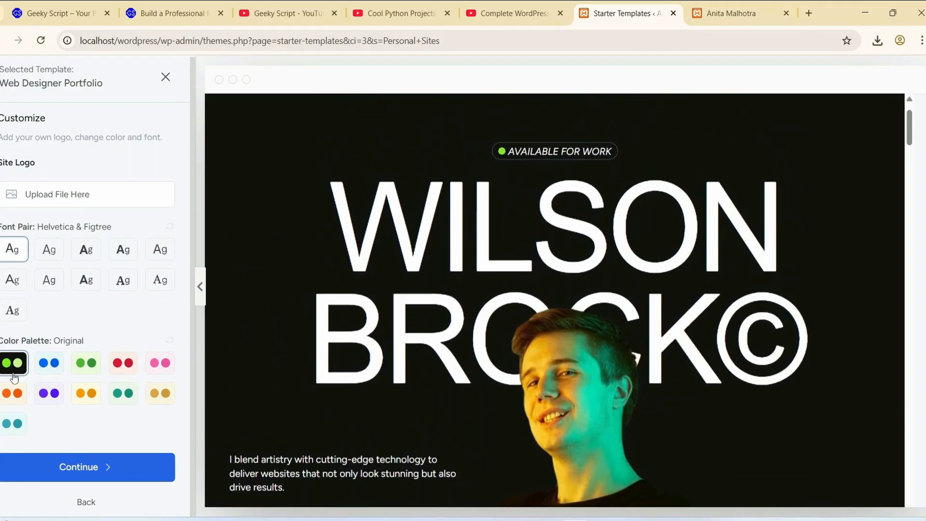
left_click(96, 467)
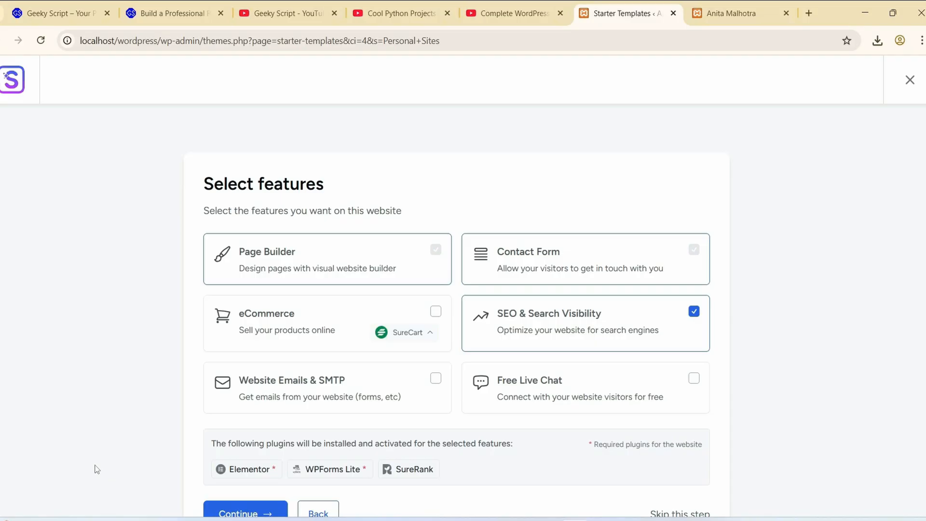
- Add the eCommerce, Website Emails & SMTP and Free Live Chat features to the website and continue
scroll(554, 316, "down", 2)
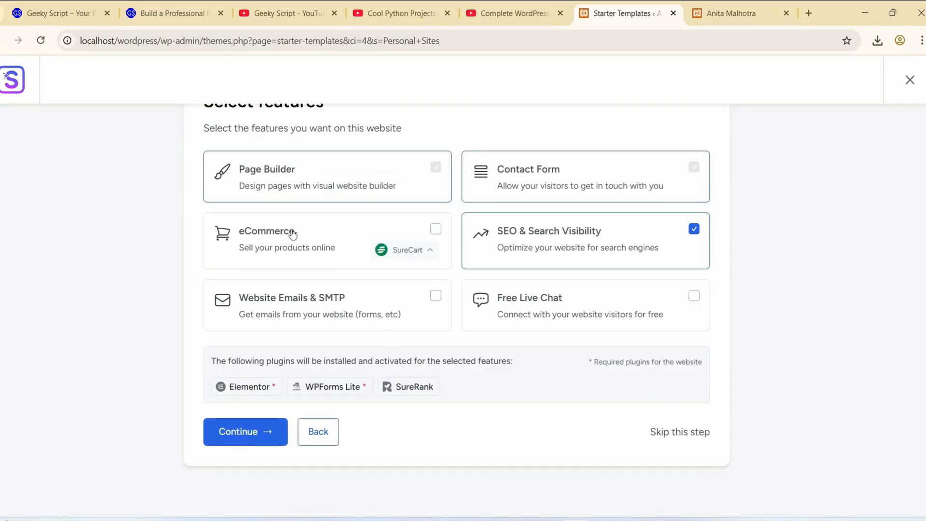
left_click(436, 229)
left_click(436, 296)
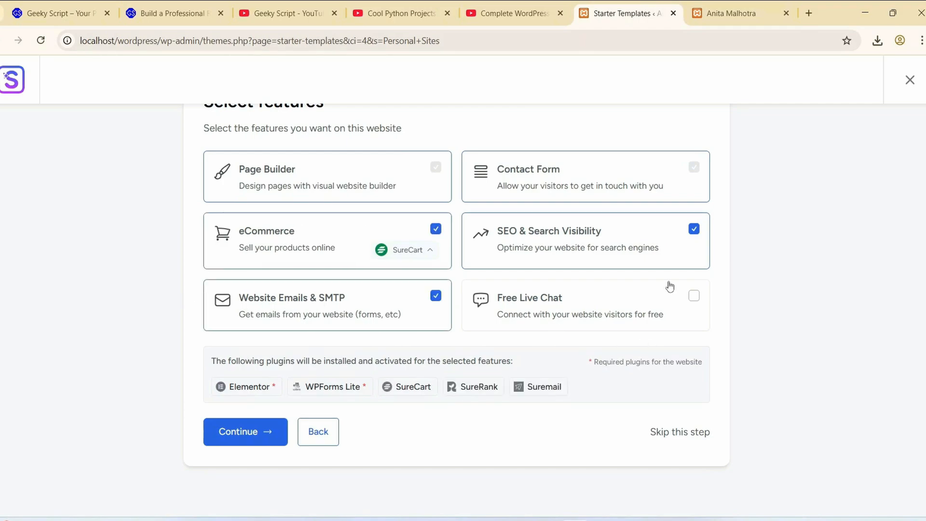
left_click(695, 296)
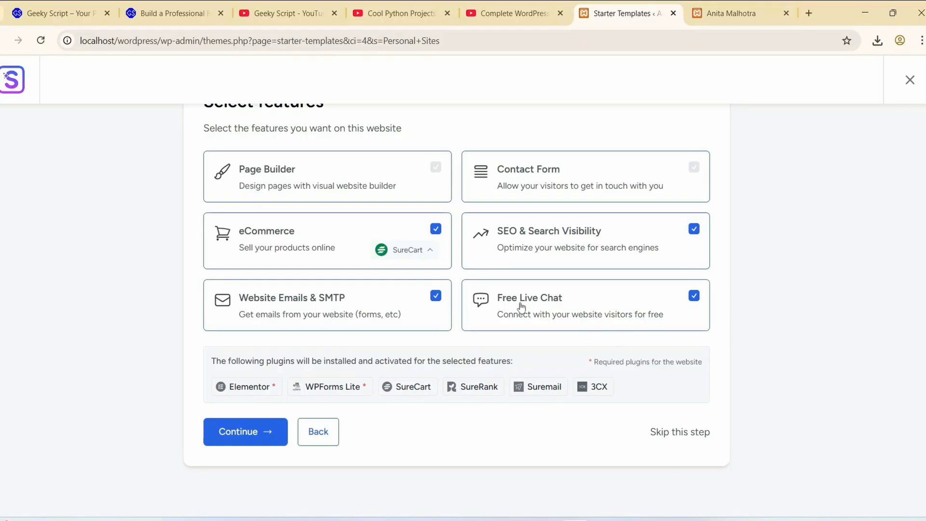
left_click(235, 434)
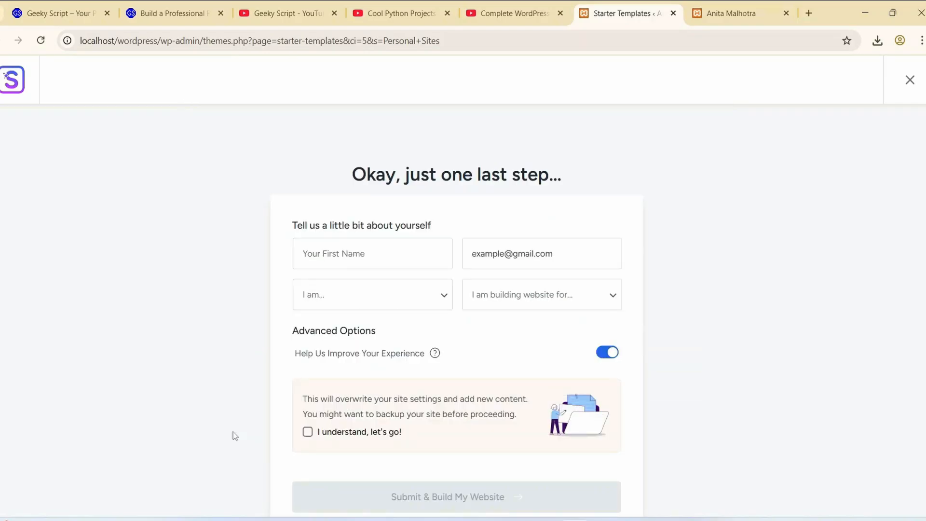
- Enter the first name, set the experience level to Intermediate and the website's purpose to Myself/My Company
scroll(249, 374, "down", 2)
left_click(411, 195)
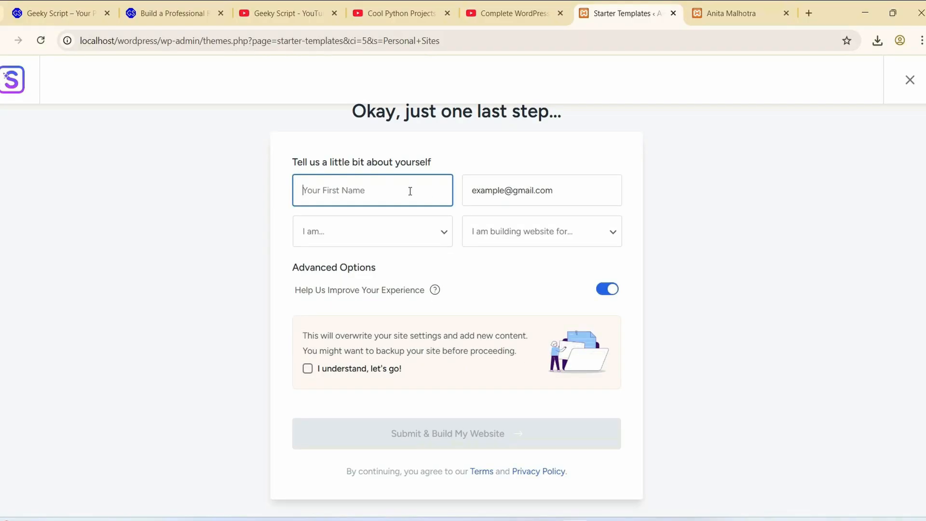
type("Geekuy")
left_click(428, 241)
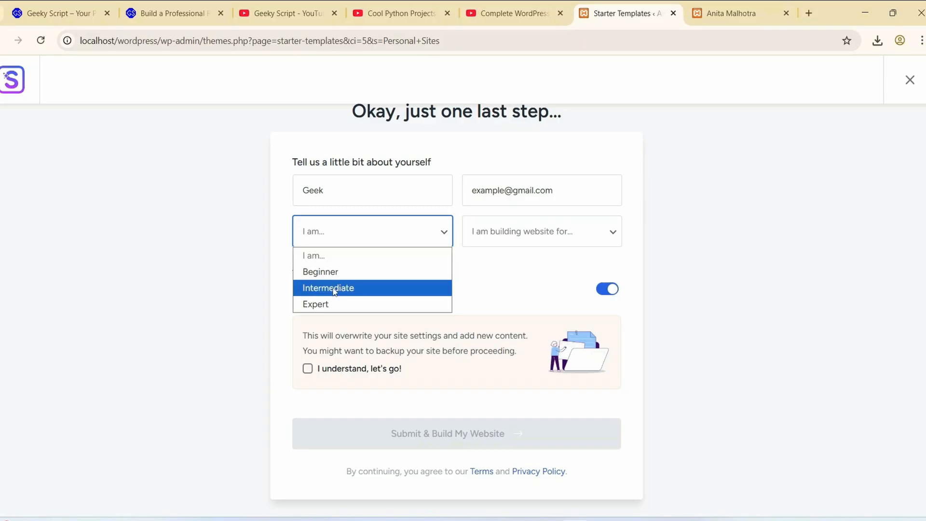
left_click(362, 290)
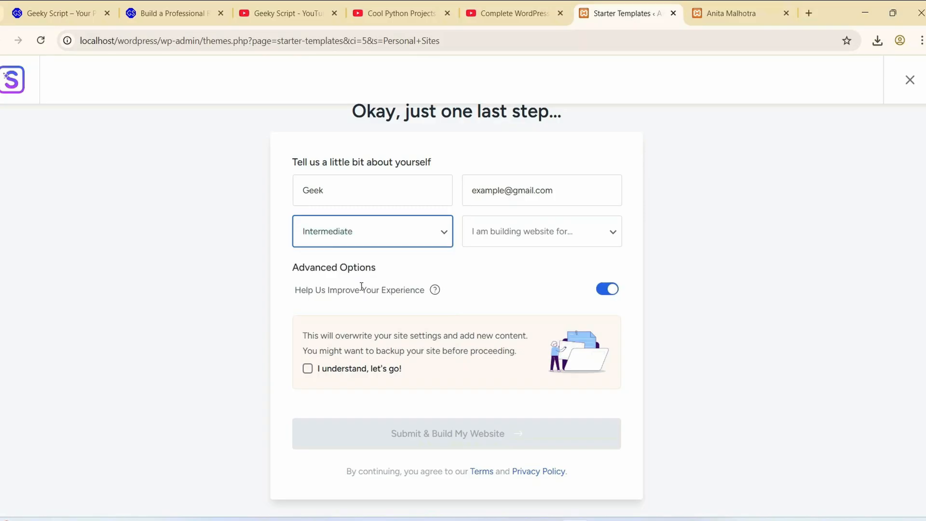
left_click(543, 236)
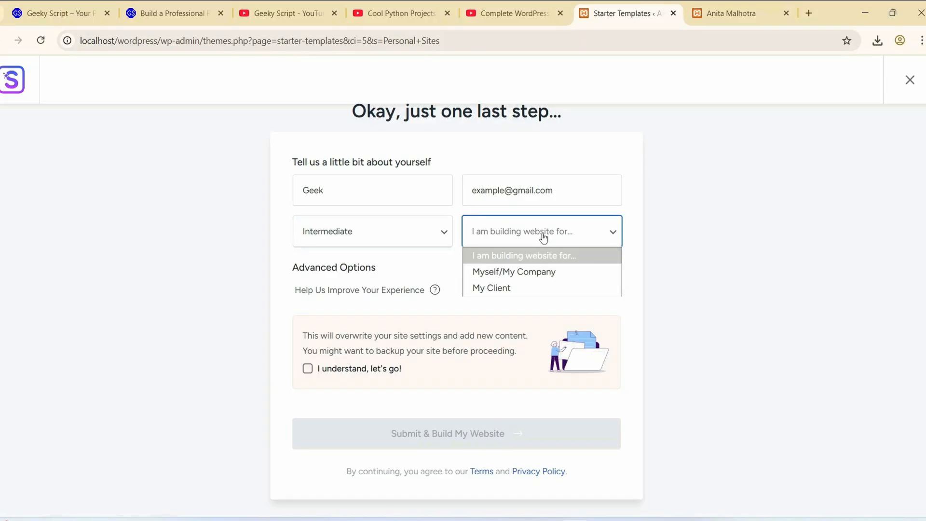
left_click(532, 273)
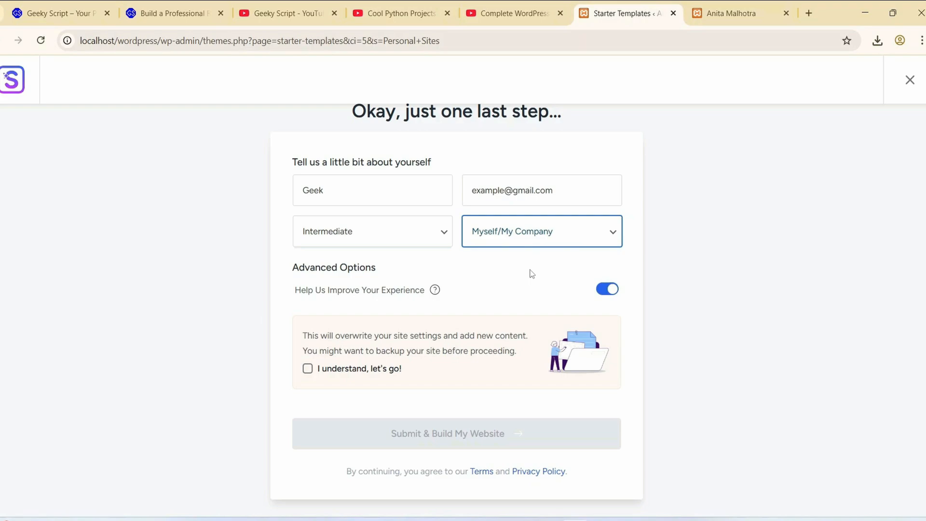
- Accept the notice about overwriting site settings and submit the form to build the website
scroll(541, 244, "down", 1)
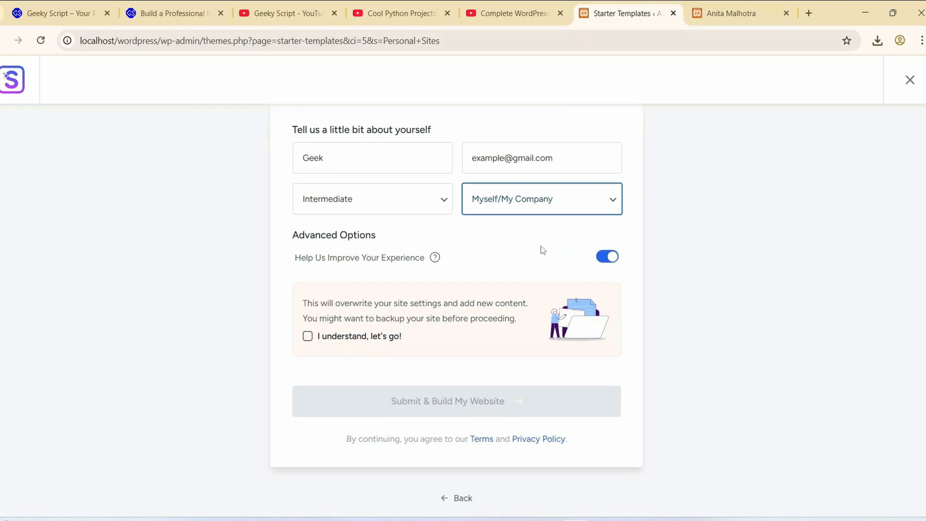
left_click(309, 336)
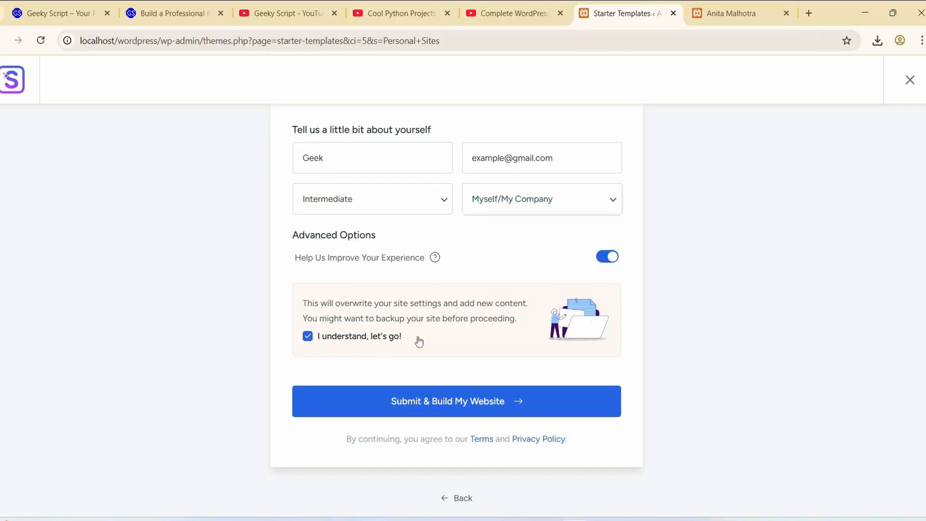
left_click(467, 409)
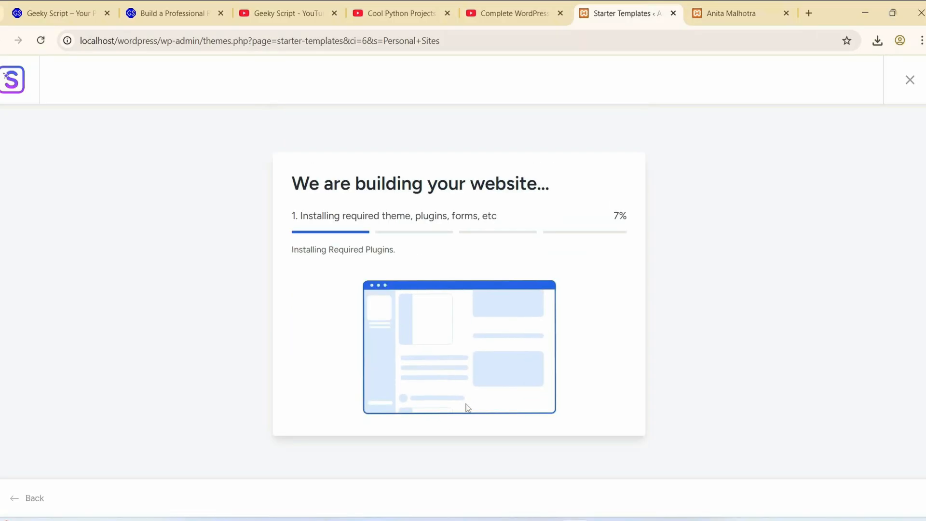
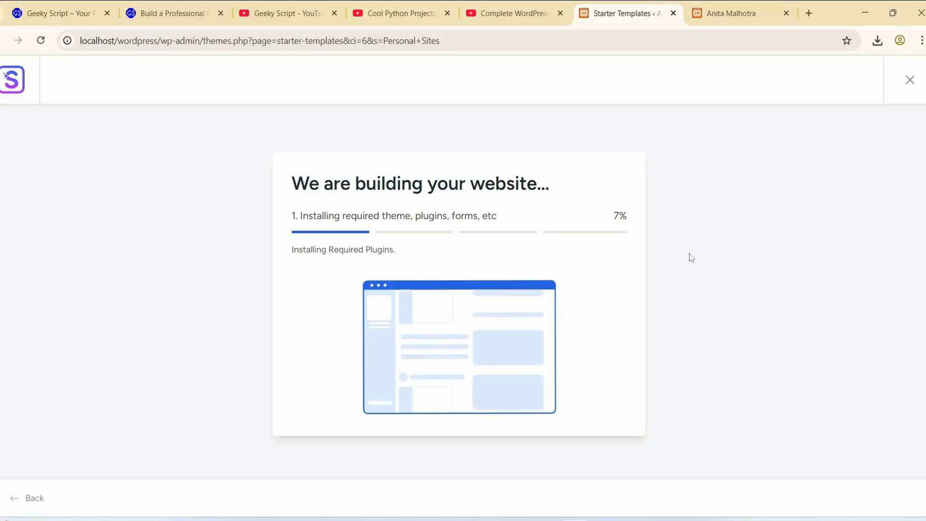
- Switch to YouTube and look through the videos in the Complete WordPress Tutorial using Astra and Elementor playlist
left_click(514, 13)
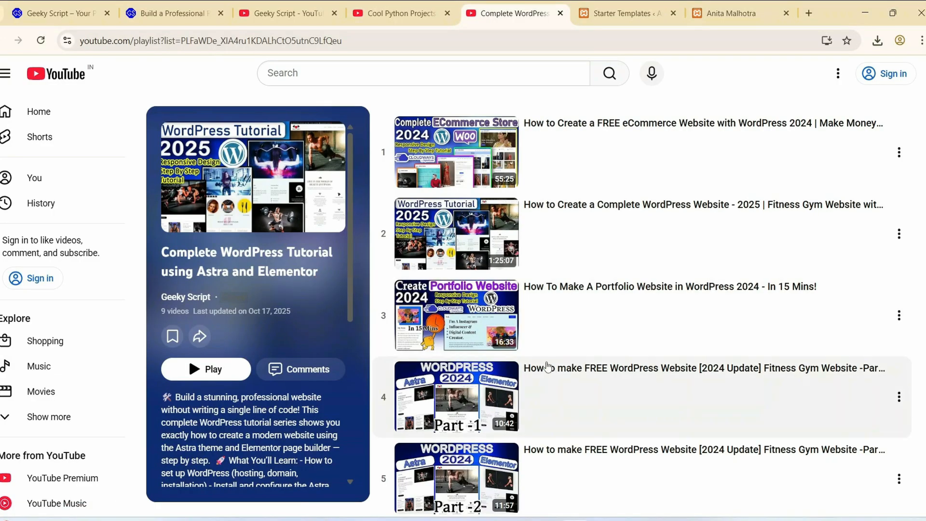
scroll(562, 287, "down", 10)
scroll(590, 290, "up", 10)
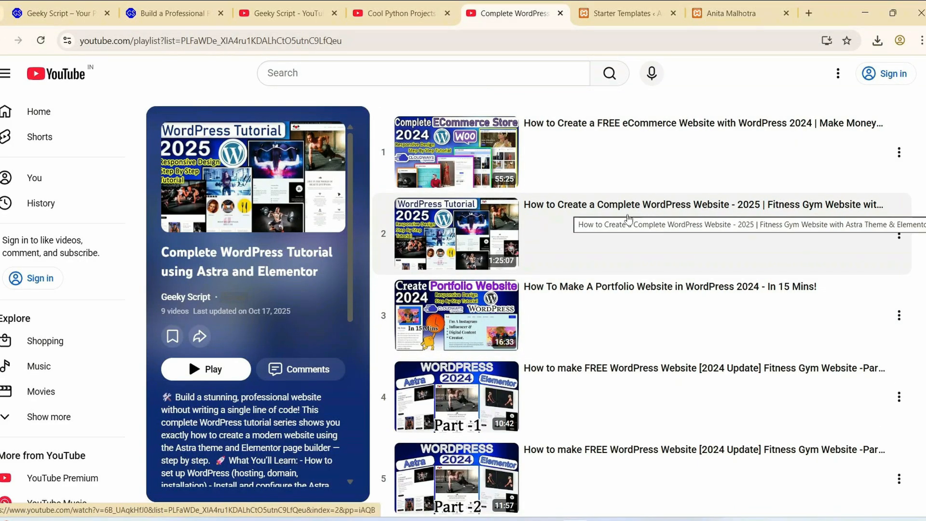
scroll(572, 281, "down", 1)
scroll(572, 280, "down", 2)
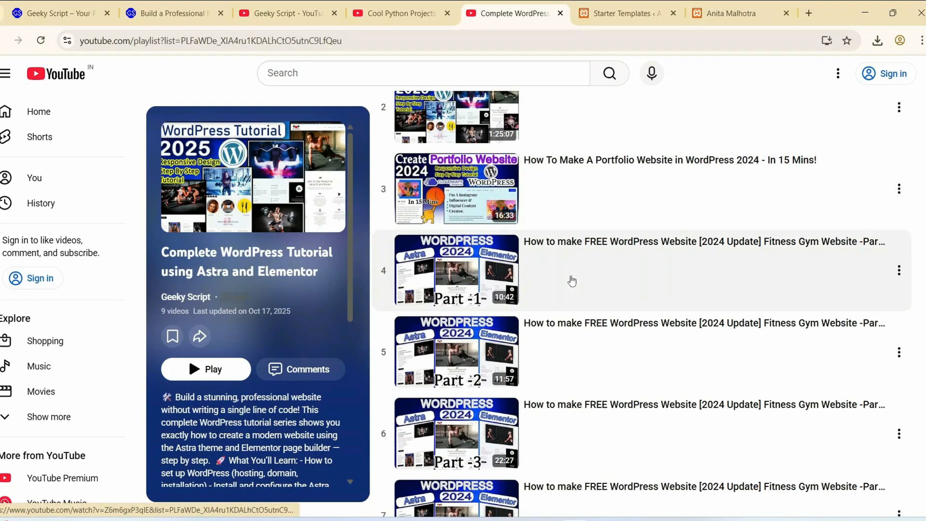
scroll(573, 296, "down", 8)
scroll(568, 333, "up", 10)
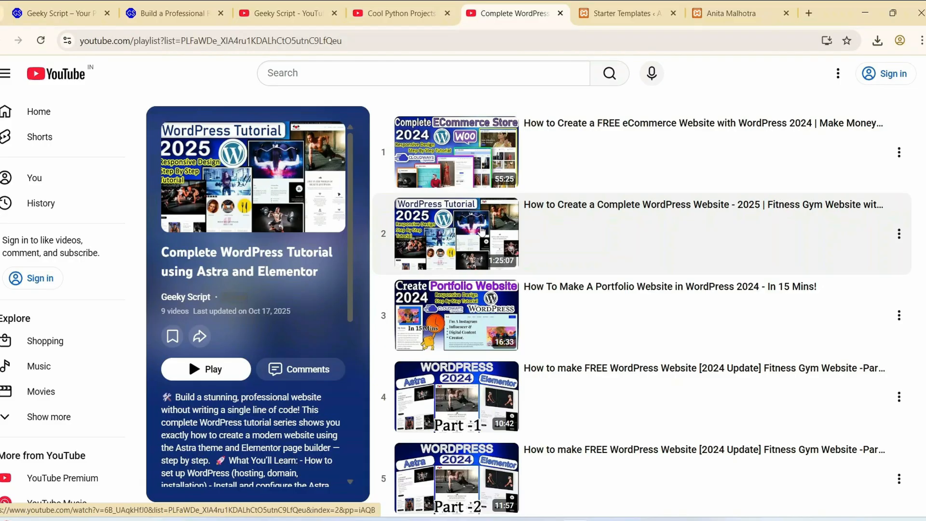
scroll(548, 224, "down", 1)
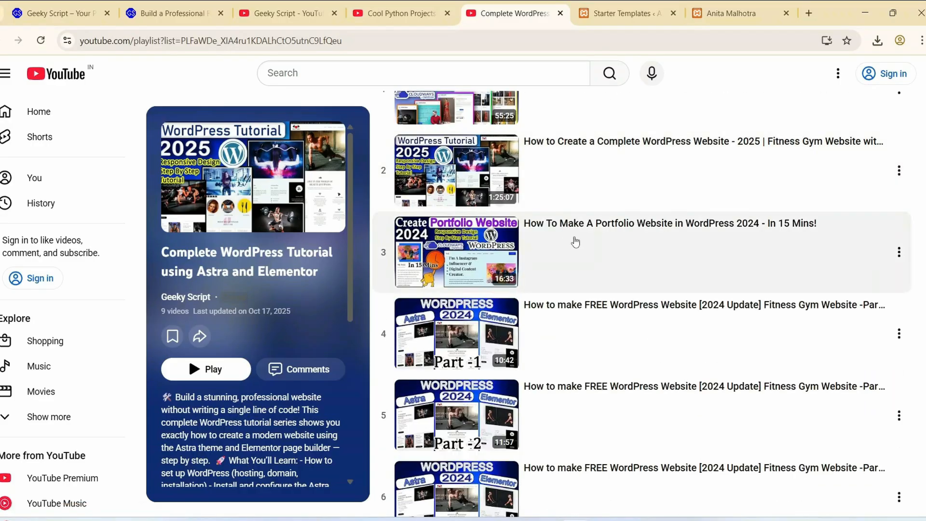
scroll(576, 242, "down", 7)
scroll(577, 244, "up", 8)
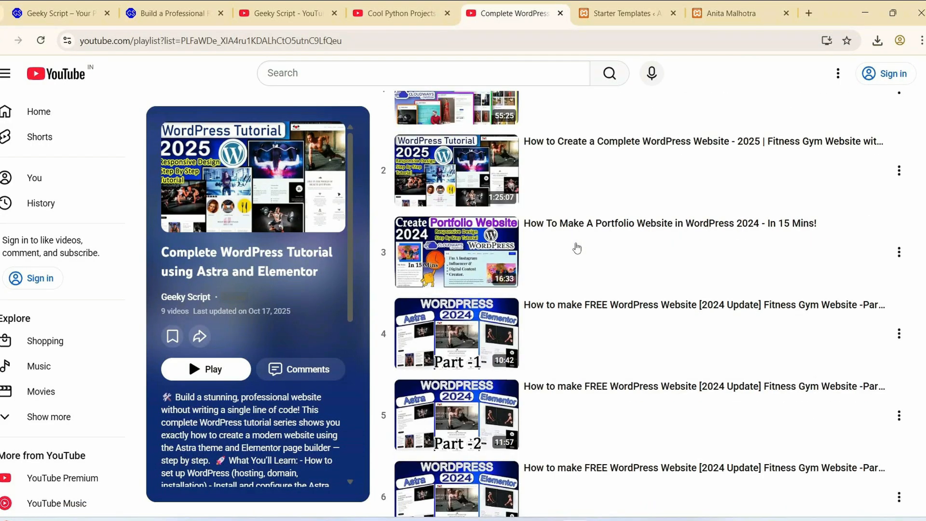
- Look through the Cool Python Projects [ 2025 Update ] playlist on YouTube from the first video to the recommended playlists
key("ctrl+shift+Tab")
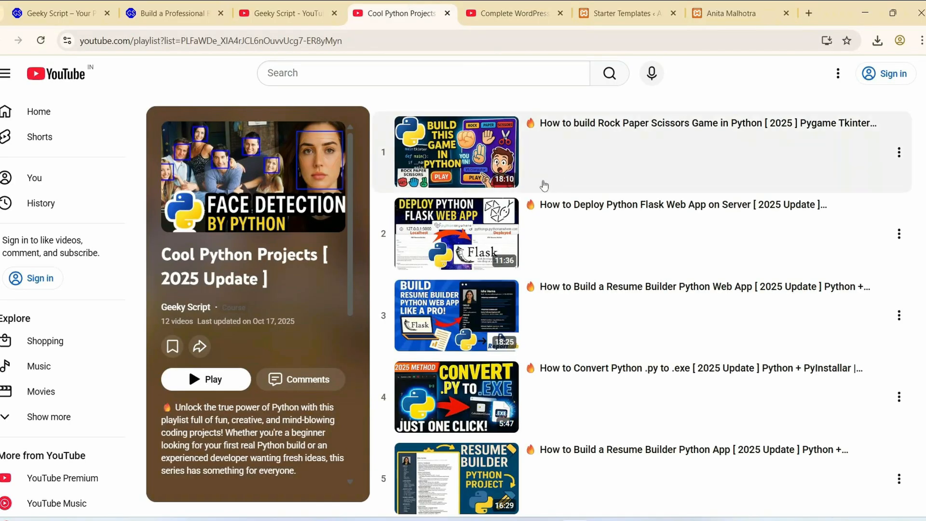
scroll(596, 174, "down", 10)
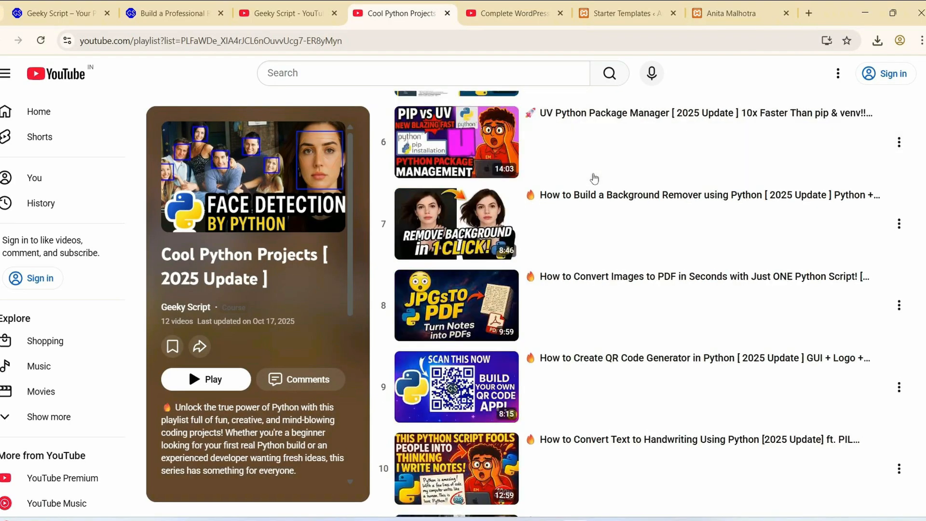
scroll(595, 207, "down", 2)
scroll(599, 225, "up", 10)
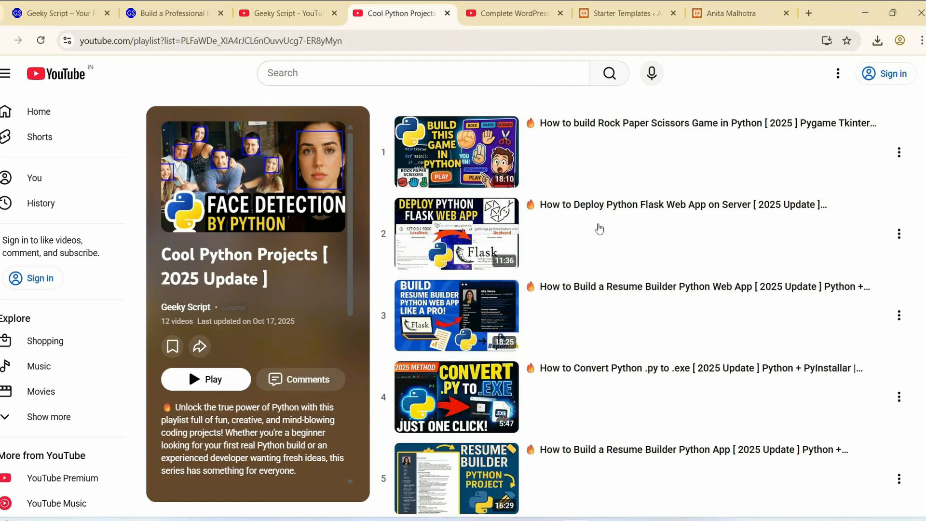
scroll(565, 182, "down", 4)
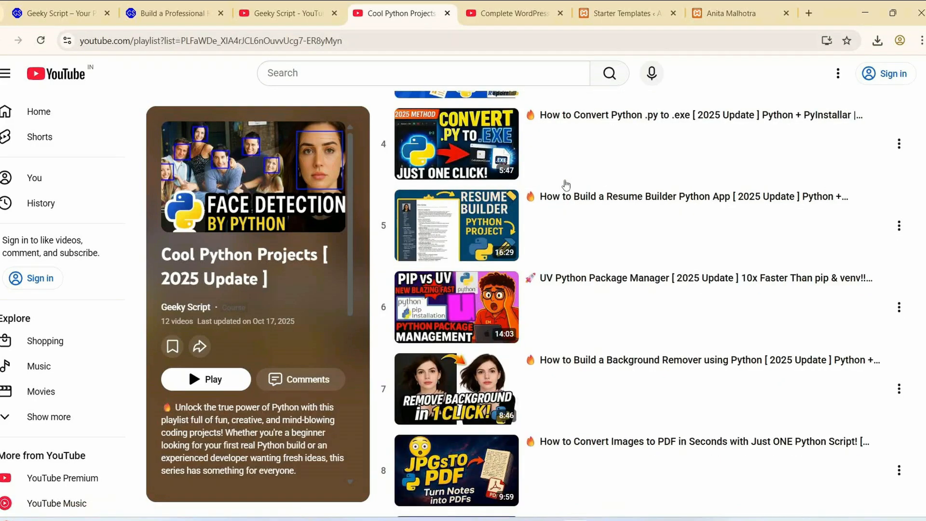
scroll(566, 184, "up", 4)
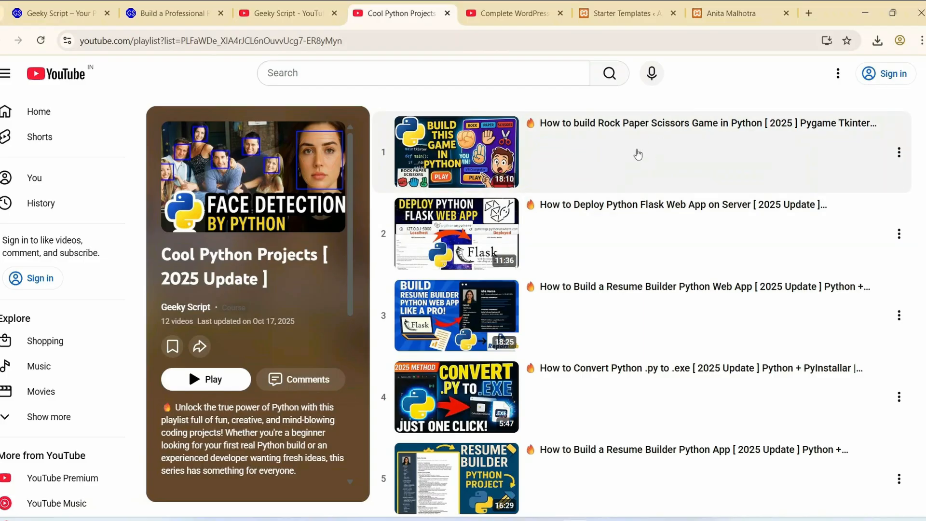
scroll(704, 136, "down", 3)
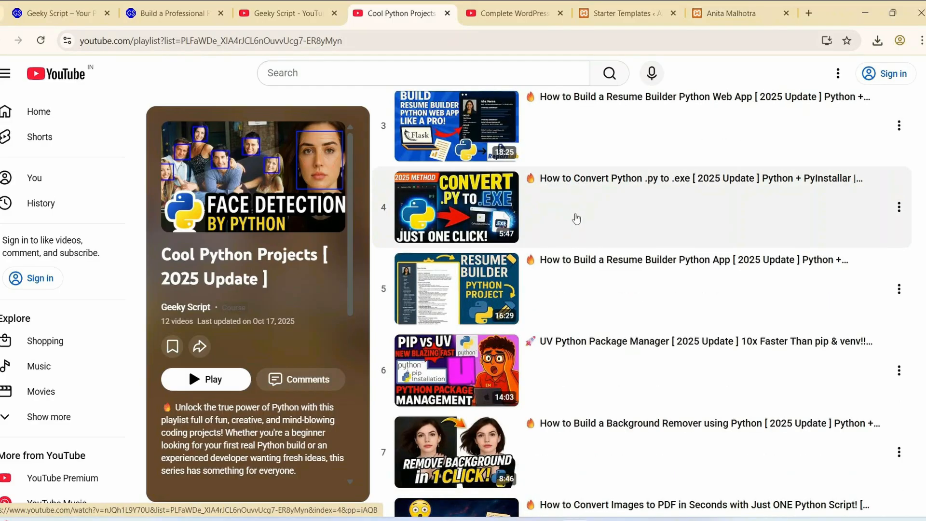
scroll(576, 214, "down", 2)
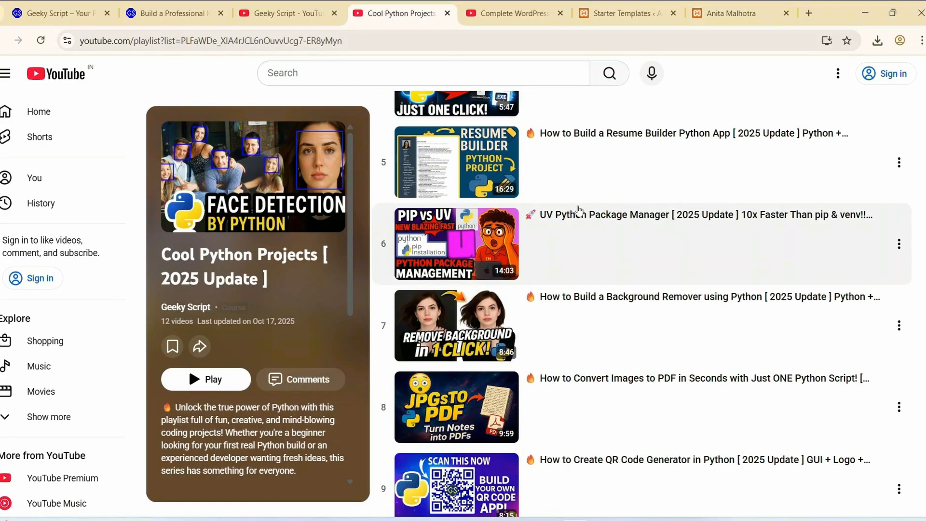
scroll(529, 448, "down", 1)
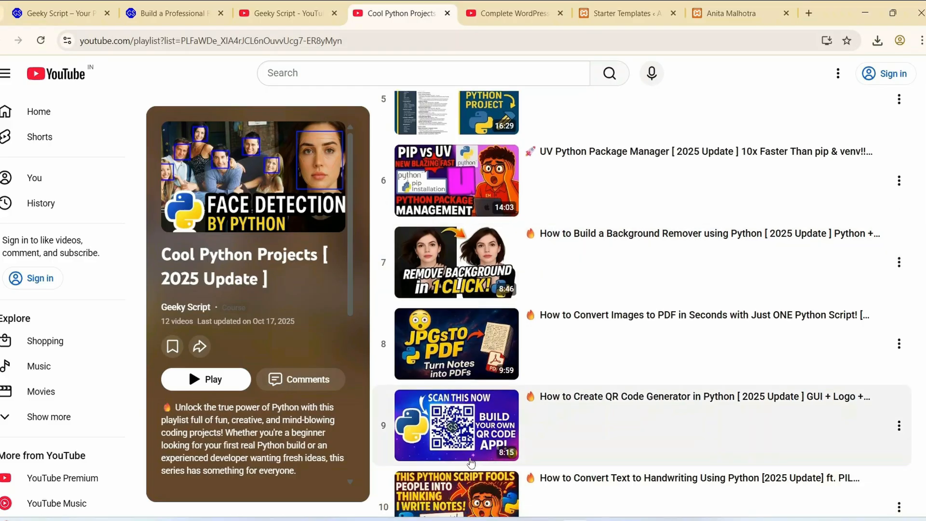
scroll(528, 449, "down", 1)
scroll(560, 359, "down", 2)
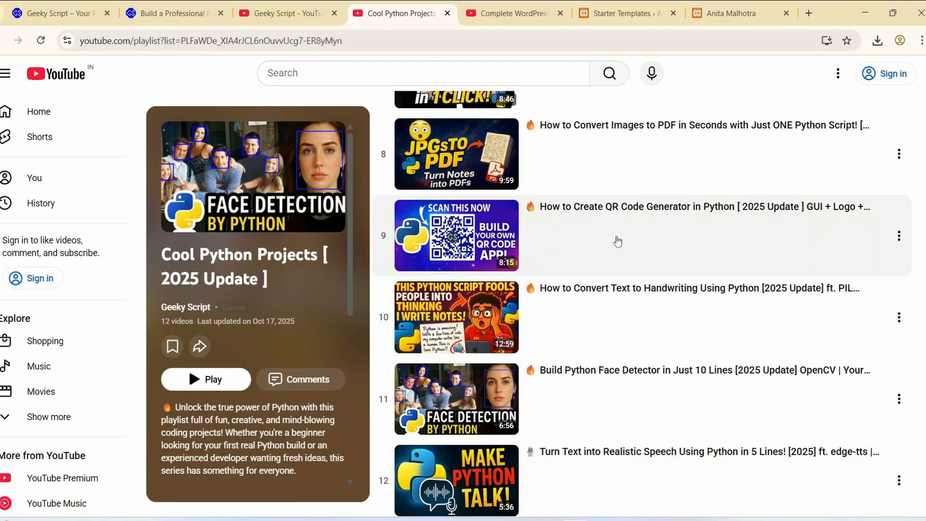
scroll(642, 250, "down", 4)
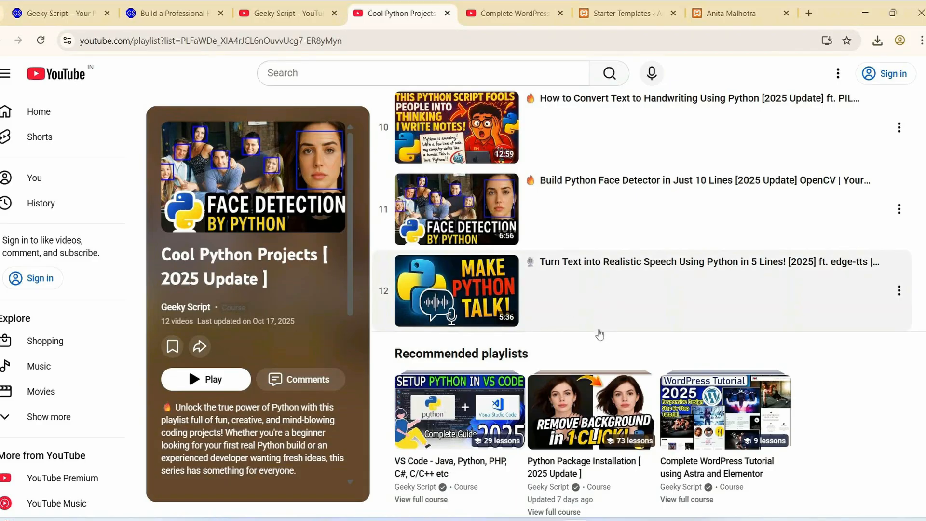
scroll(597, 332, "up", 8)
scroll(600, 335, "up", 6)
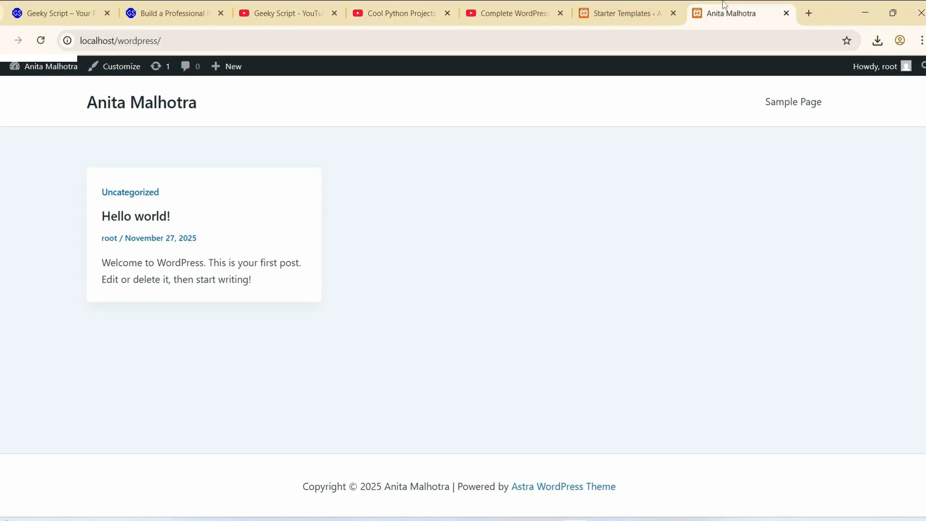
- Return to the Starter Templates build, view the finished website and look through its home page down to the contact section
left_click(724, 7)
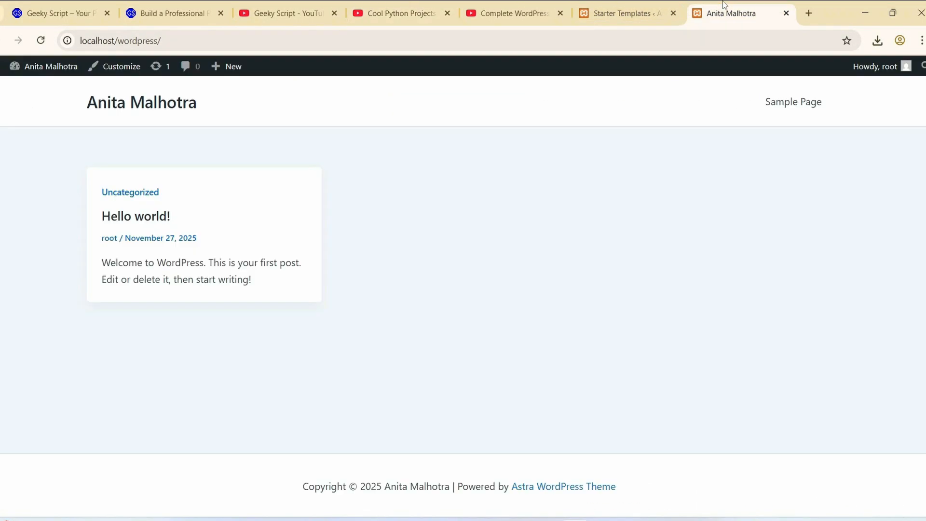
left_click(623, 13)
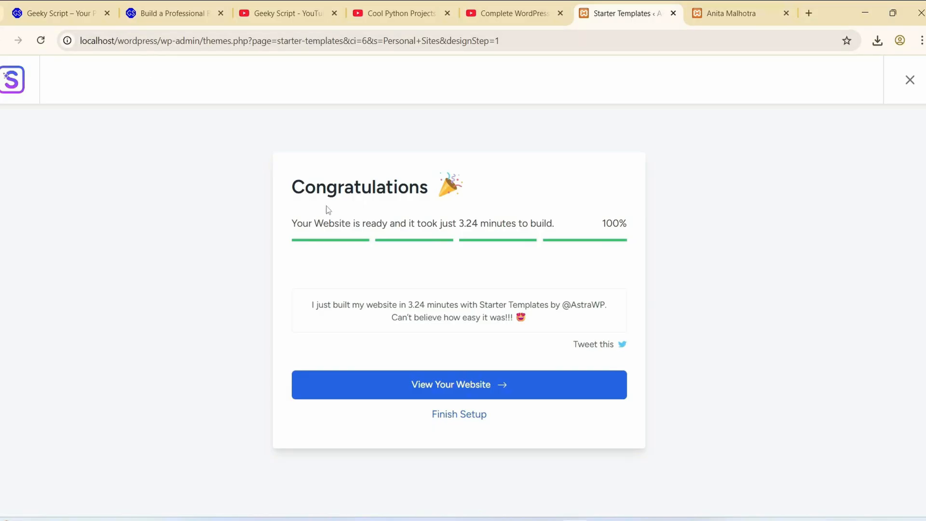
left_click_drag(281, 178, 841, 338)
left_click(707, 306)
left_click(477, 387)
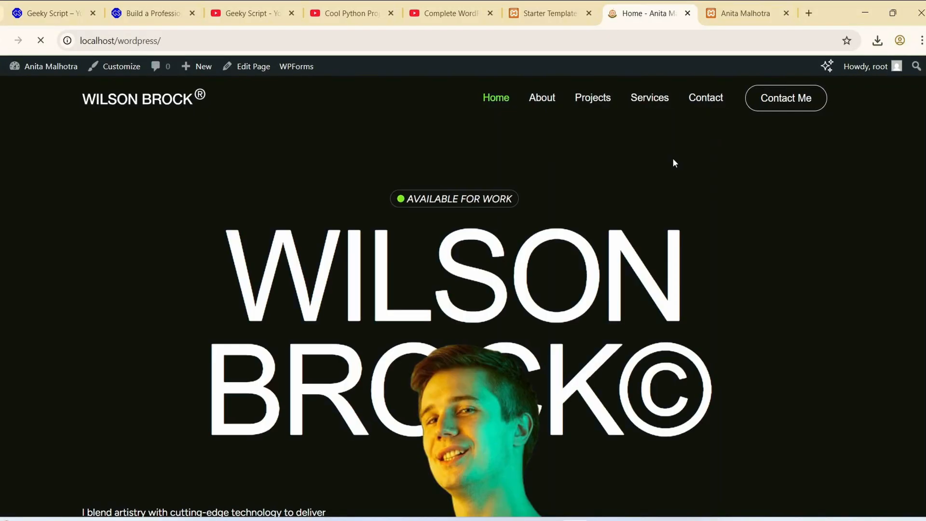
scroll(675, 226, "down", 10)
scroll(674, 233, "down", 20)
scroll(673, 233, "down", 20)
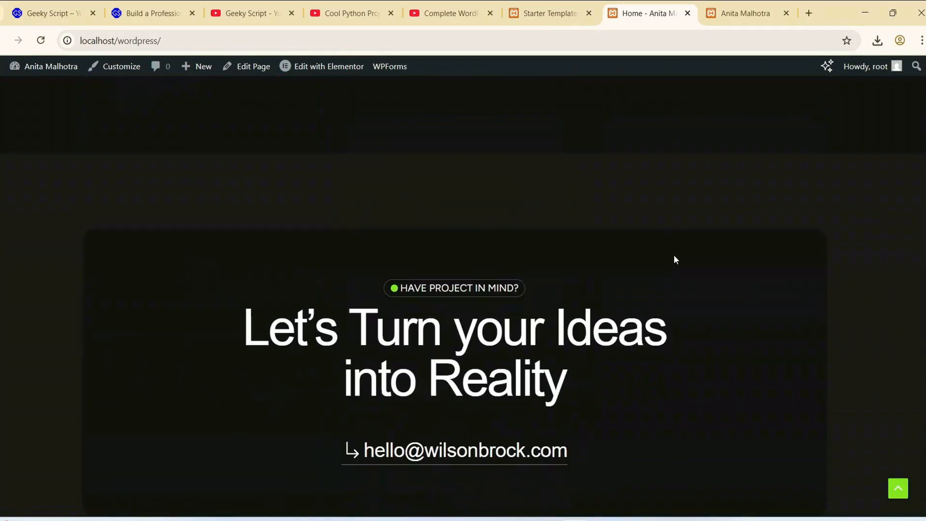
scroll(674, 259, "down", 1)
left_click(899, 489)
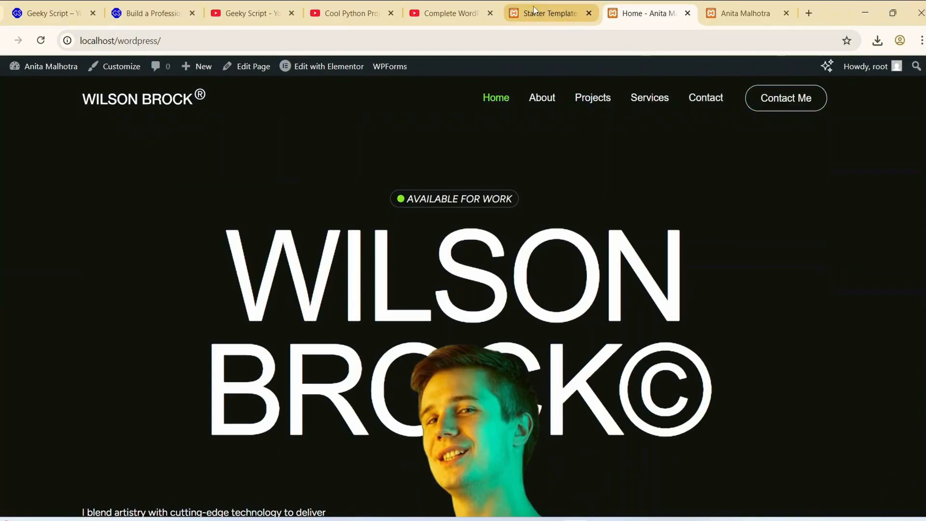
- Finish the setup in Starter Templates and visit the site from the WordPress admin area
left_click(548, 13)
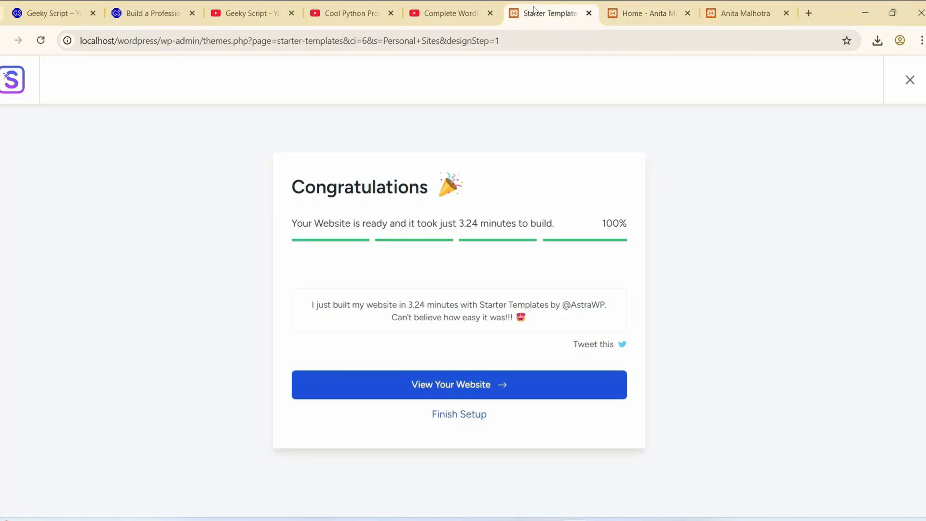
left_click(463, 420)
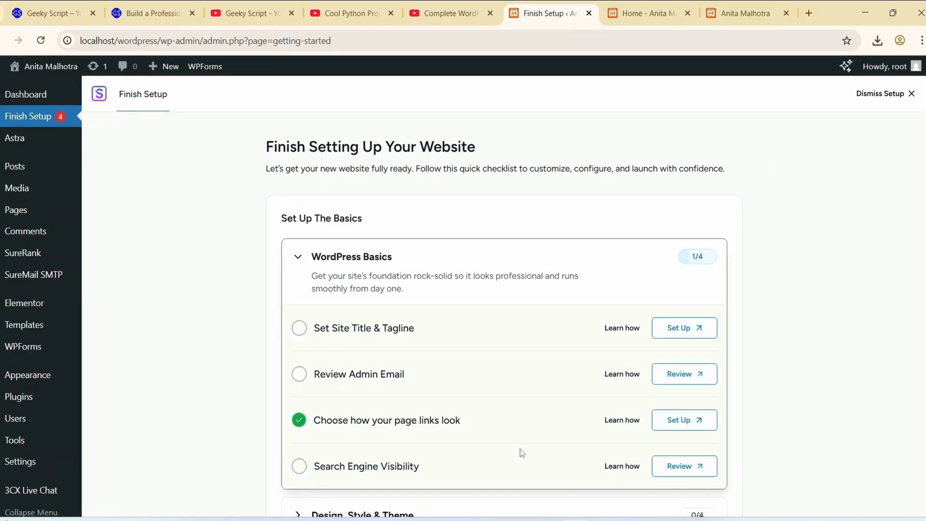
mouse_move(15, 68)
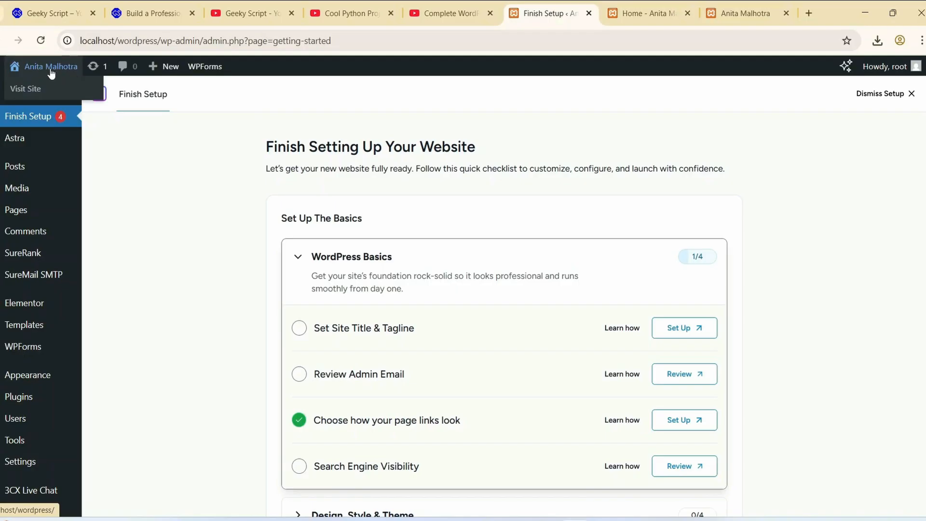
left_click(32, 91)
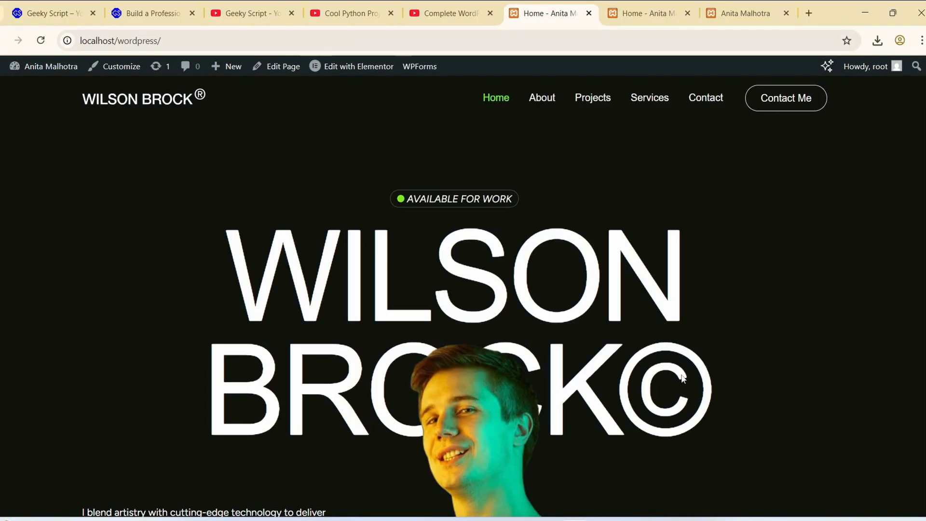
- Go to the WordPress admin dashboard at localhost/wordpress/wp-admin
left_click(176, 41)
left_click(177, 41)
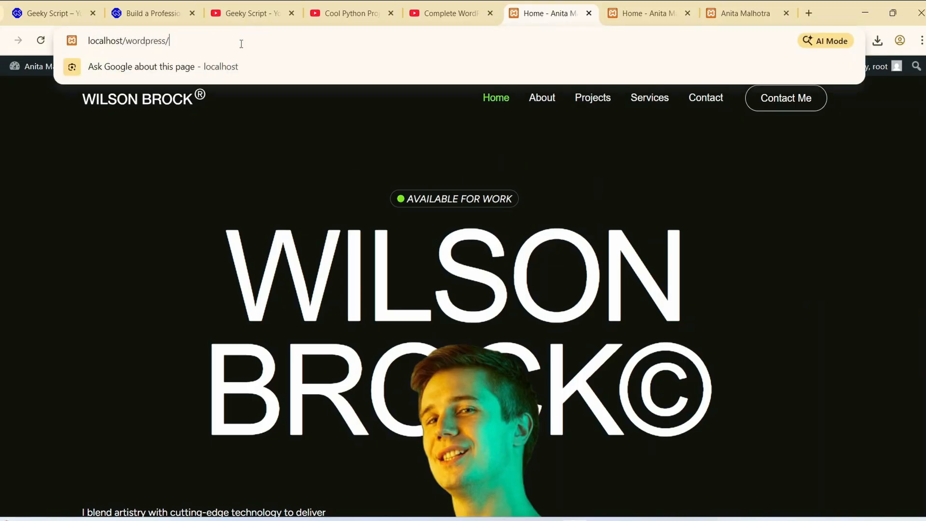
type("wp-admi")
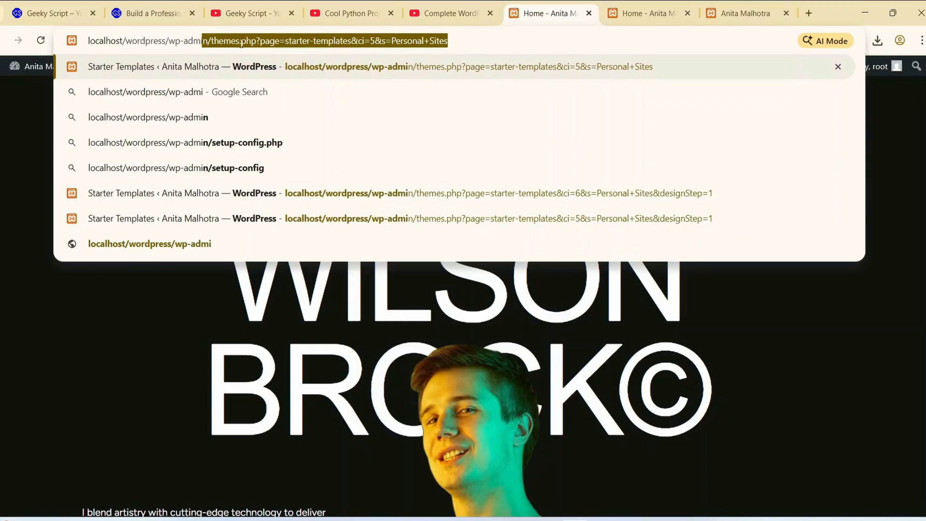
type("n")
key("Delete")
key("Return")
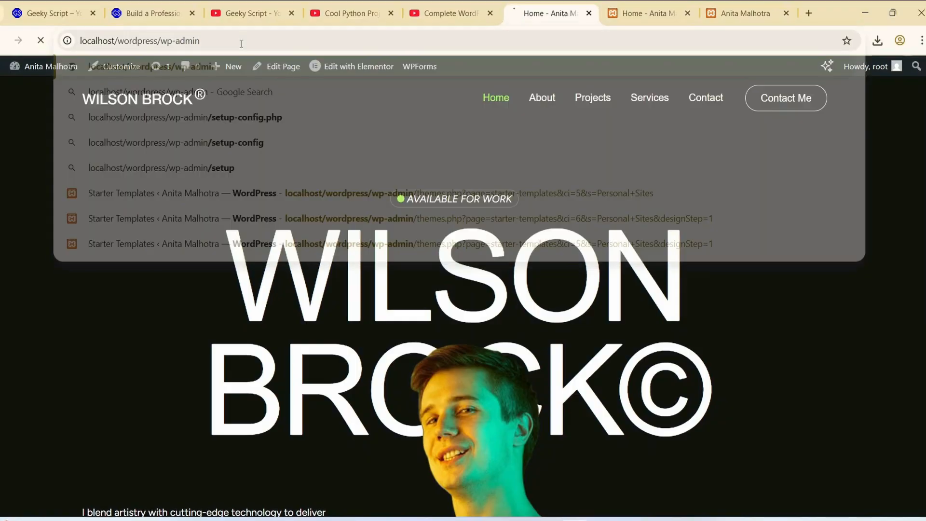